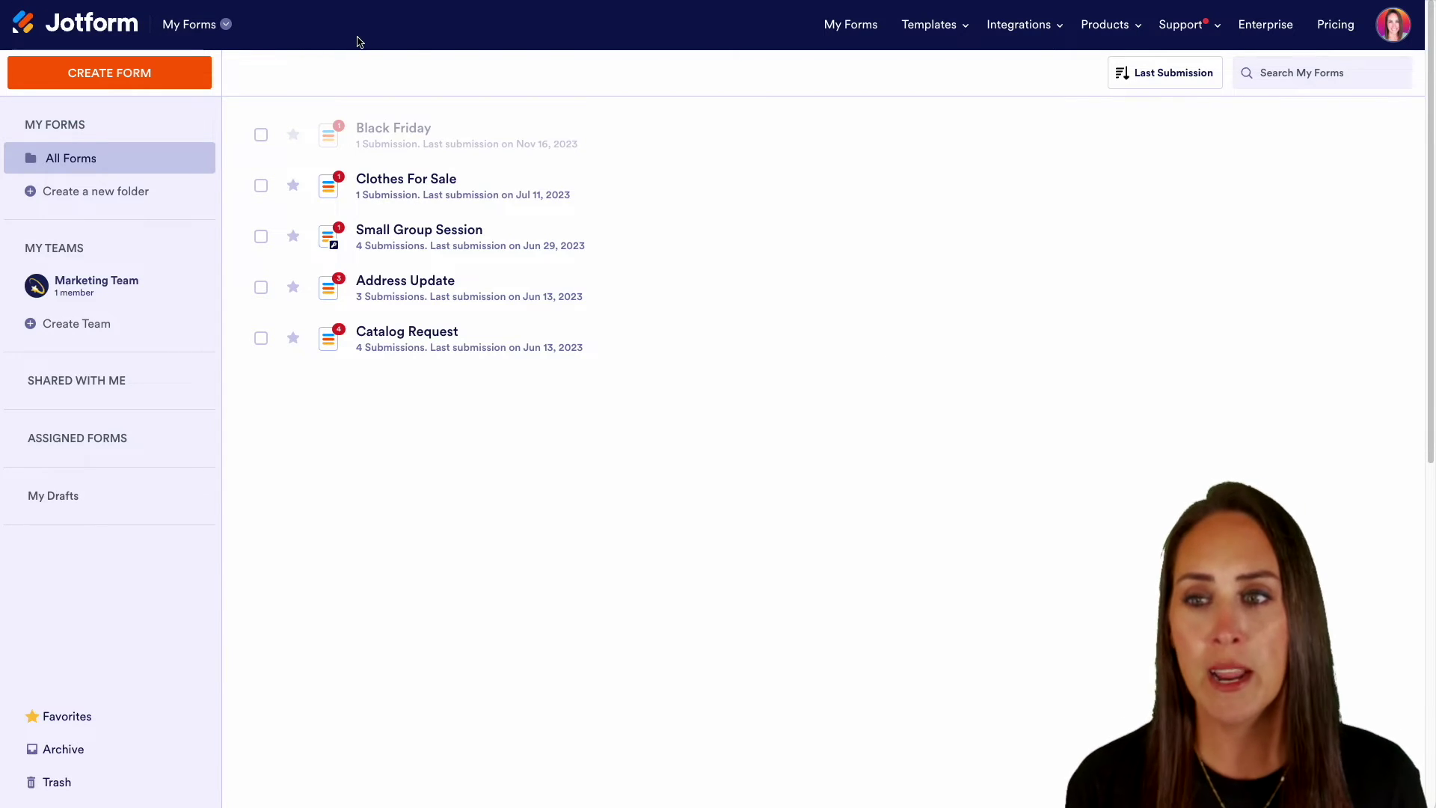
Step: Go to My Apps and start creating a new app
{"action": "left_click", "coordinate": [208, 28]}
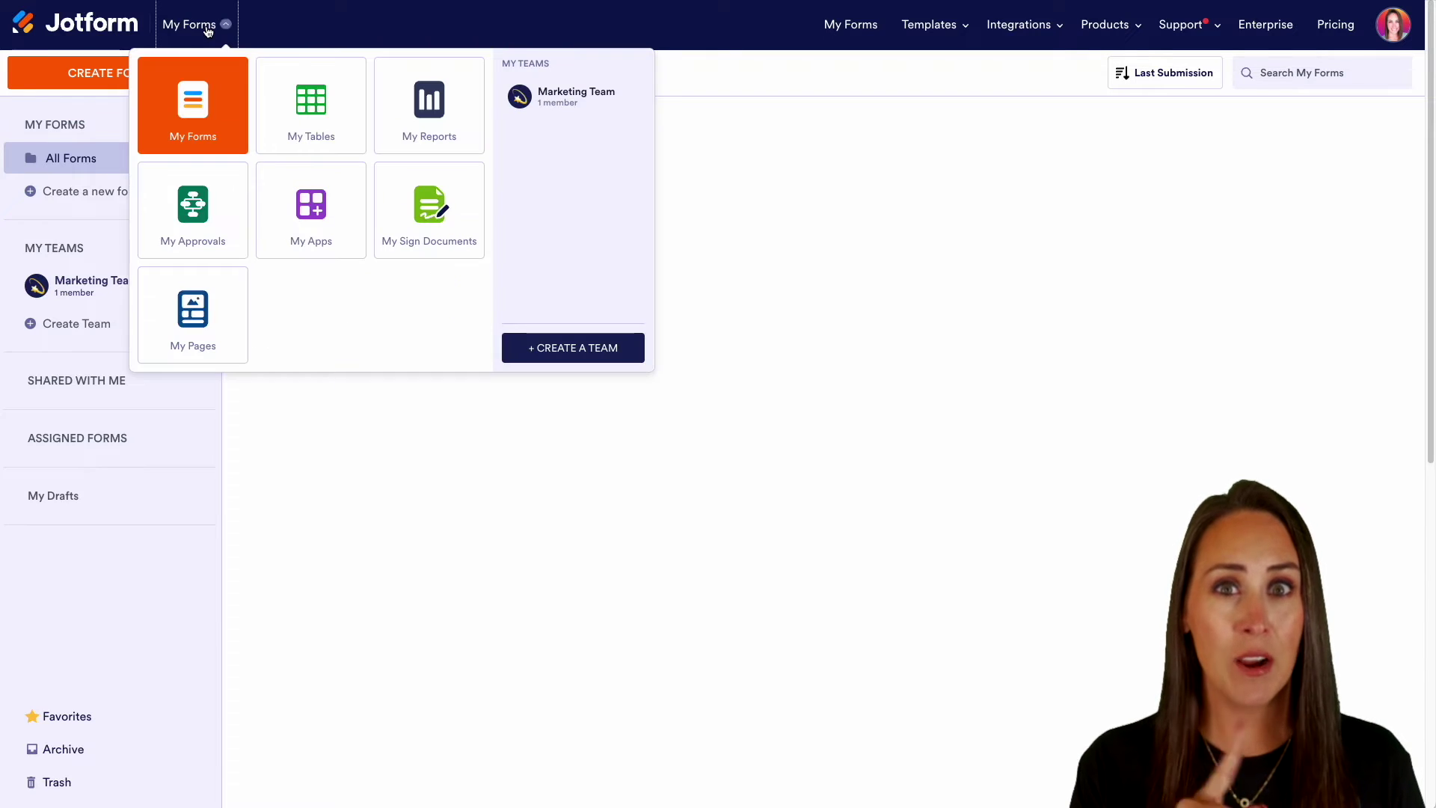
{"action": "left_click", "coordinate": [299, 210]}
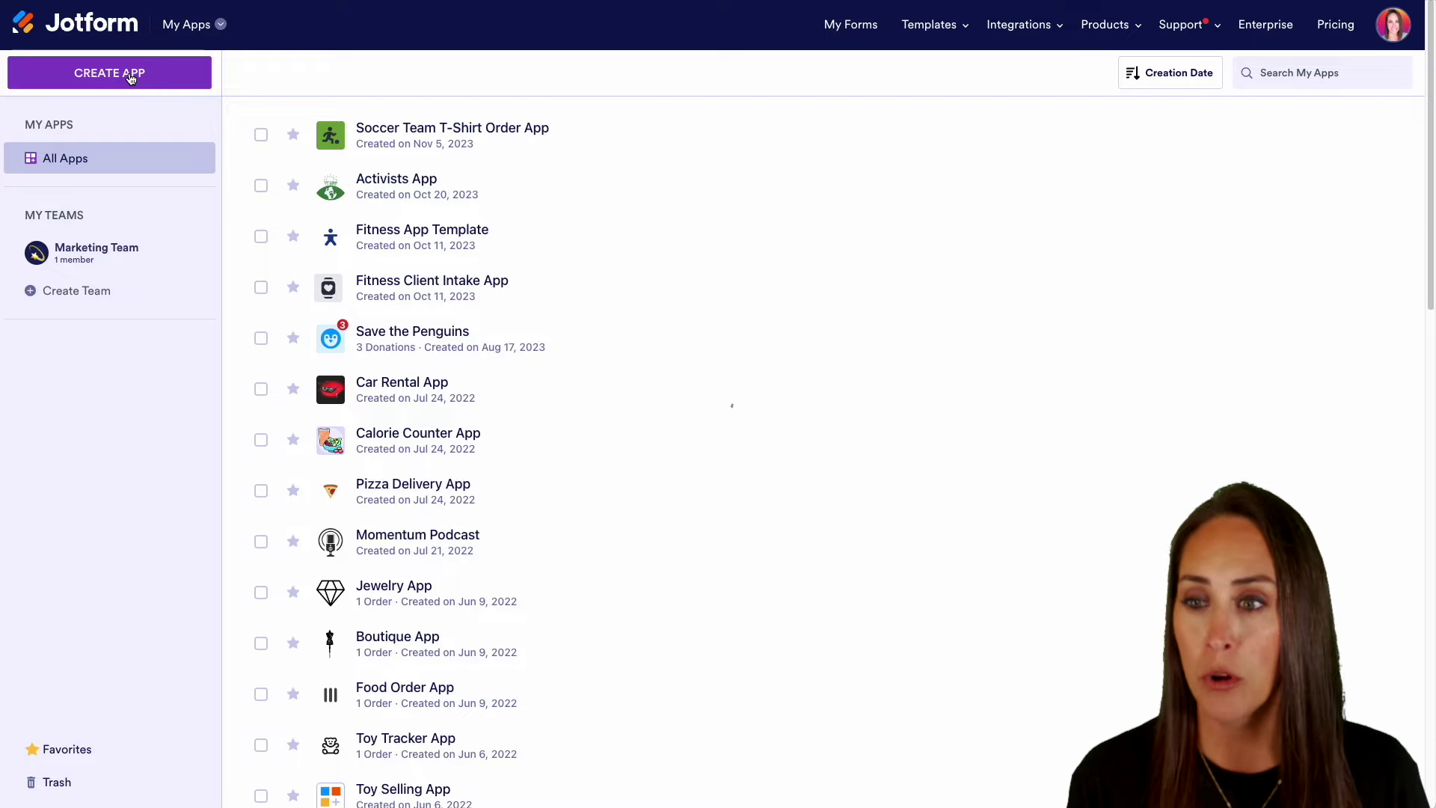
{"action": "left_click", "coordinate": [130, 76]}
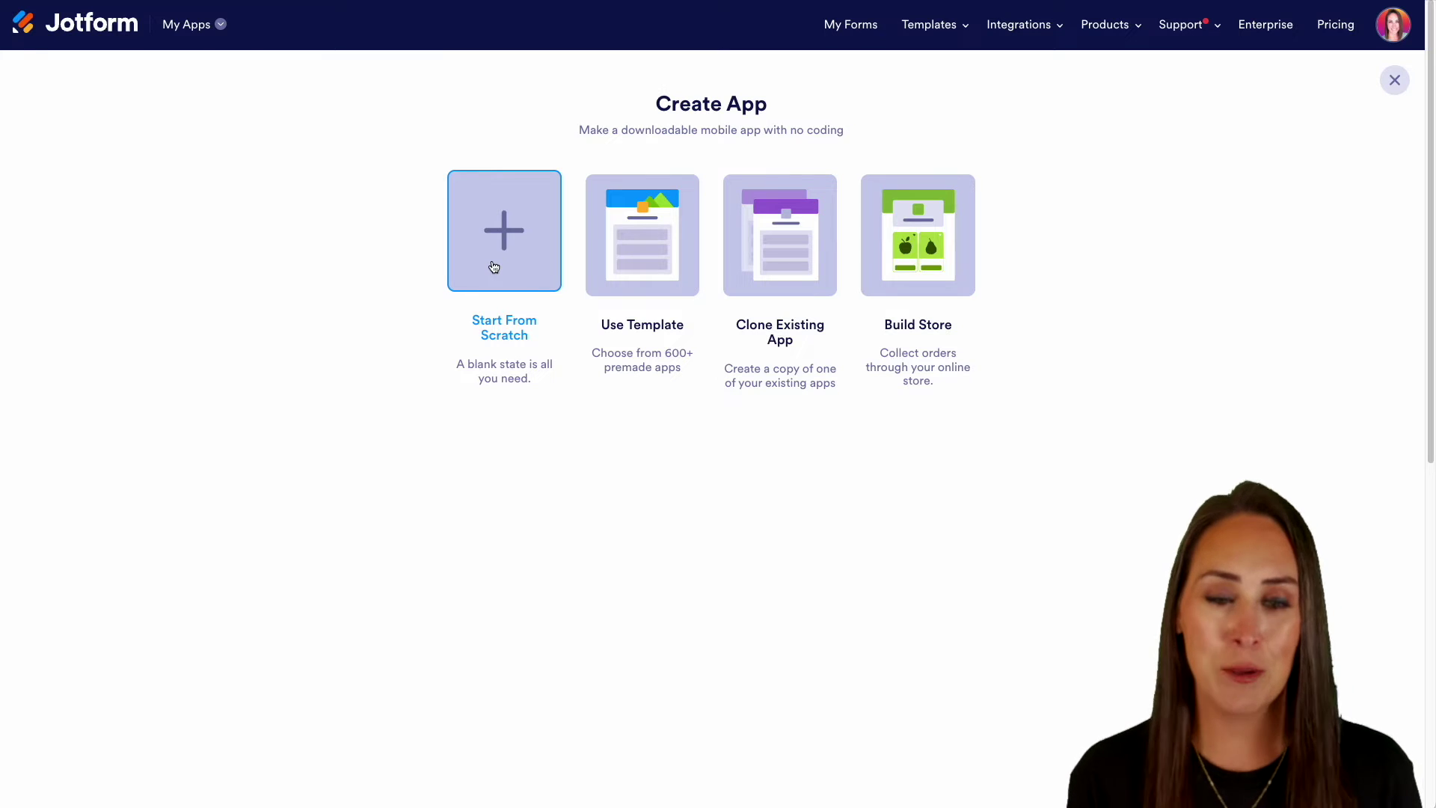
Step: Choose Use Template and search the app templates for 'recipe'
{"action": "left_click", "coordinate": [651, 272]}
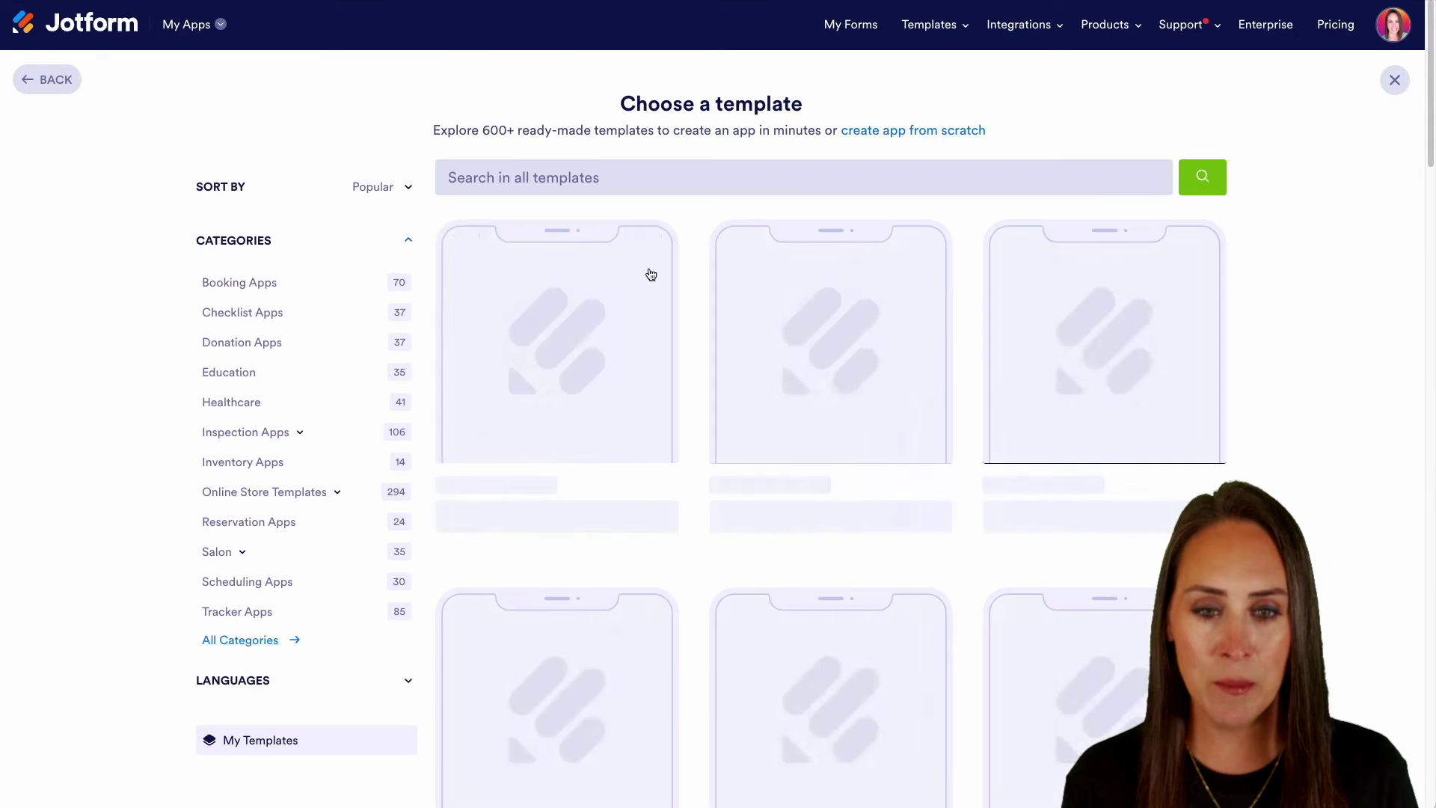
{"action": "left_click", "coordinate": [670, 177]}
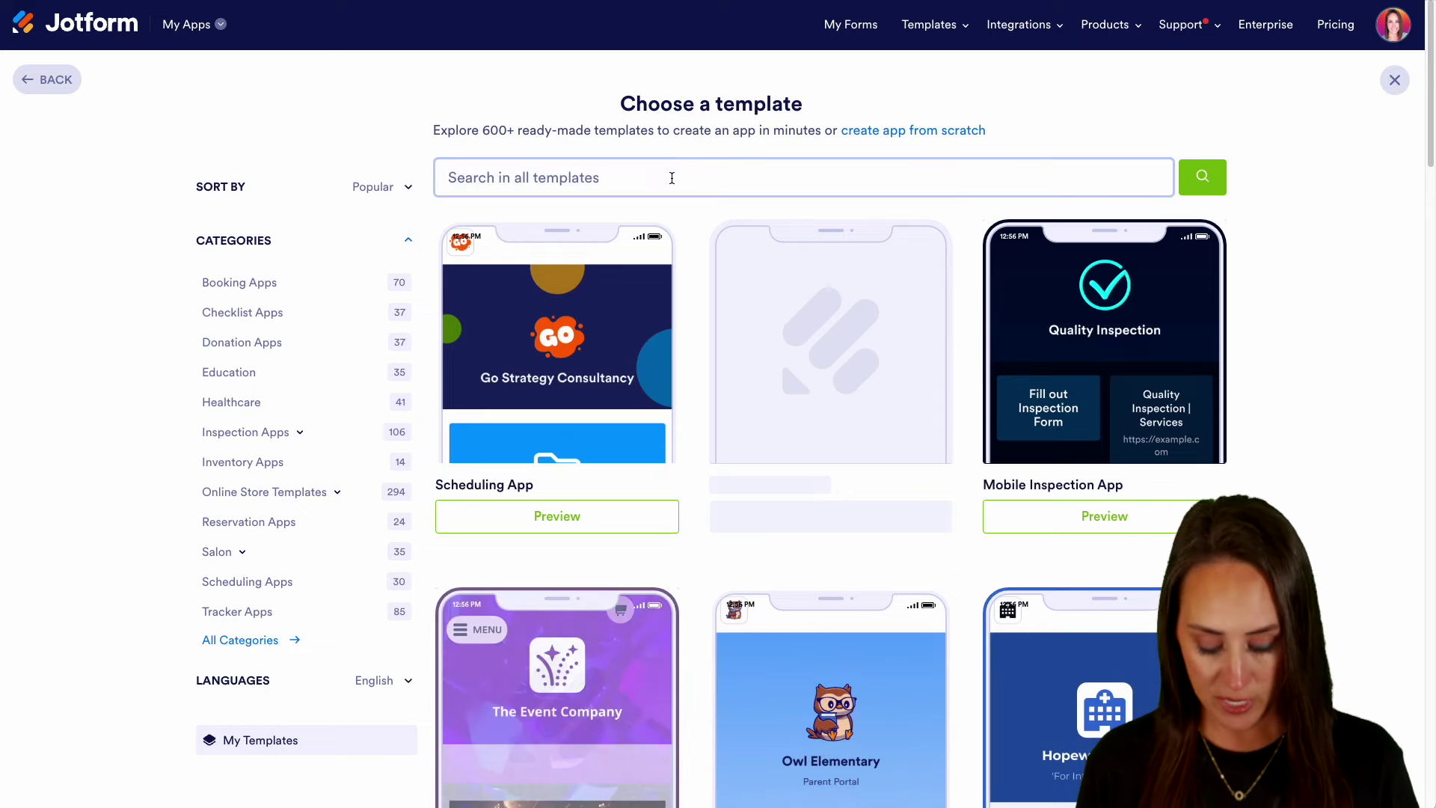
{"action": "type", "text": "recipe"}
{"action": "key", "text": "Return"}
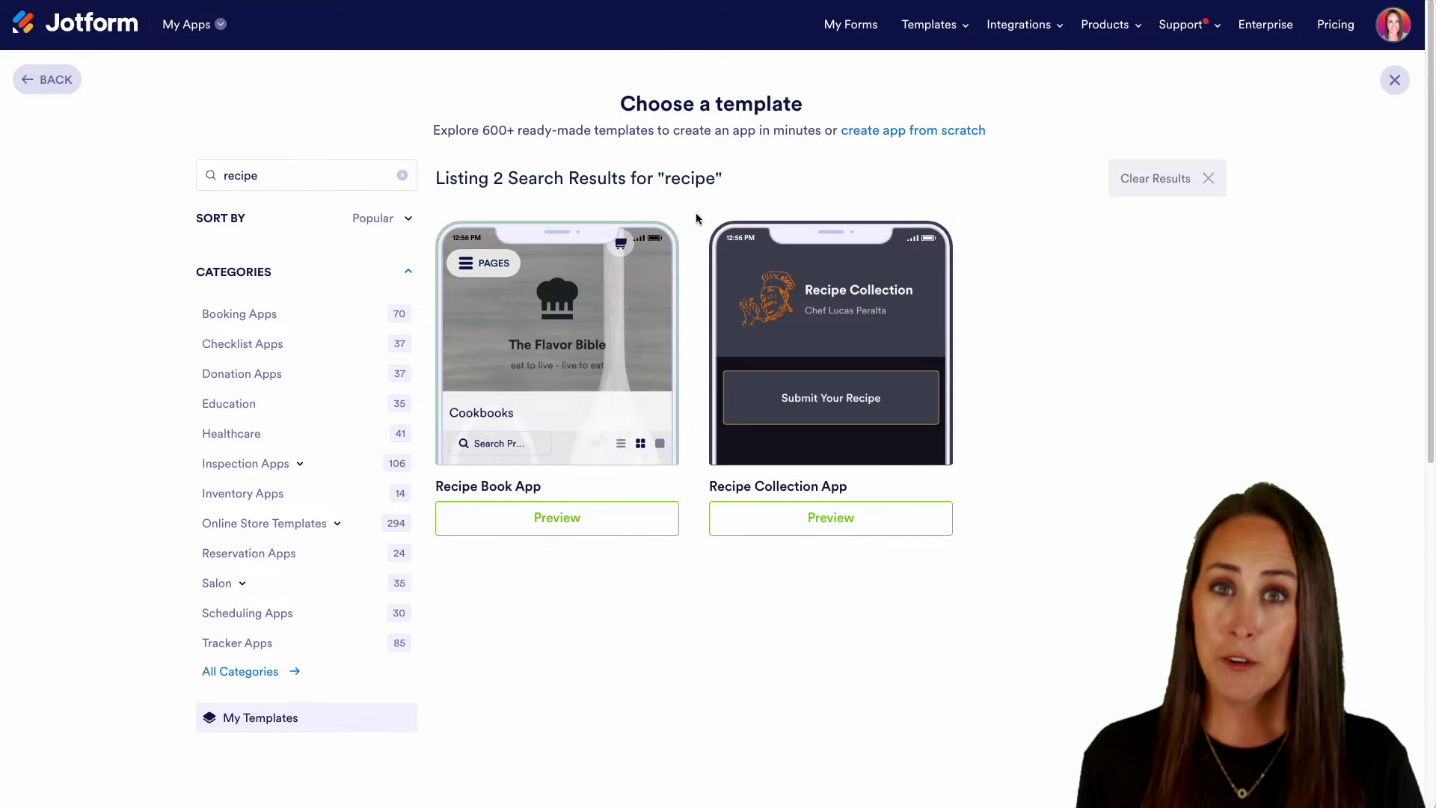
Step: Preview the Recipe Book App template and create an app from it
{"action": "left_click", "coordinate": [562, 524]}
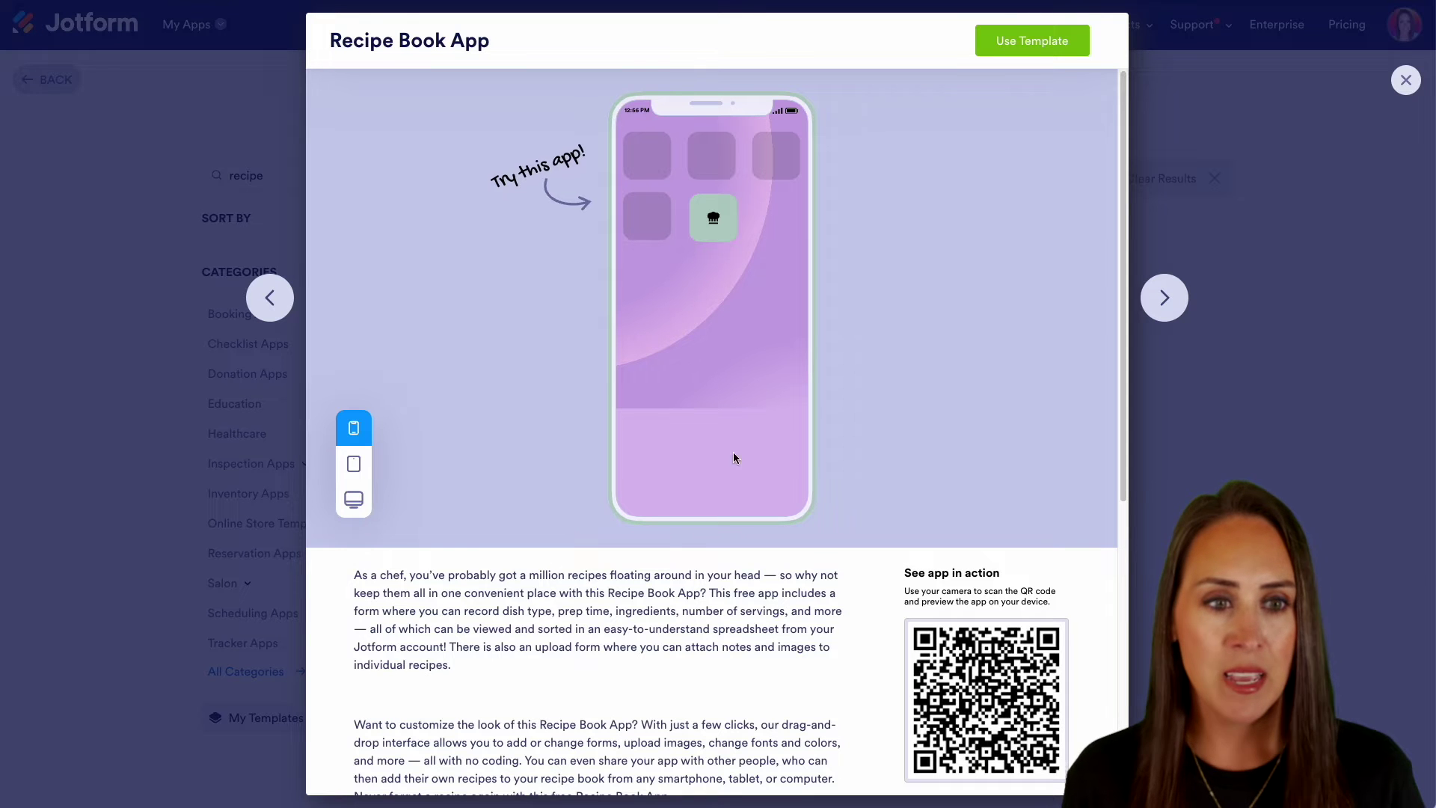
{"action": "left_click", "coordinate": [1027, 43]}
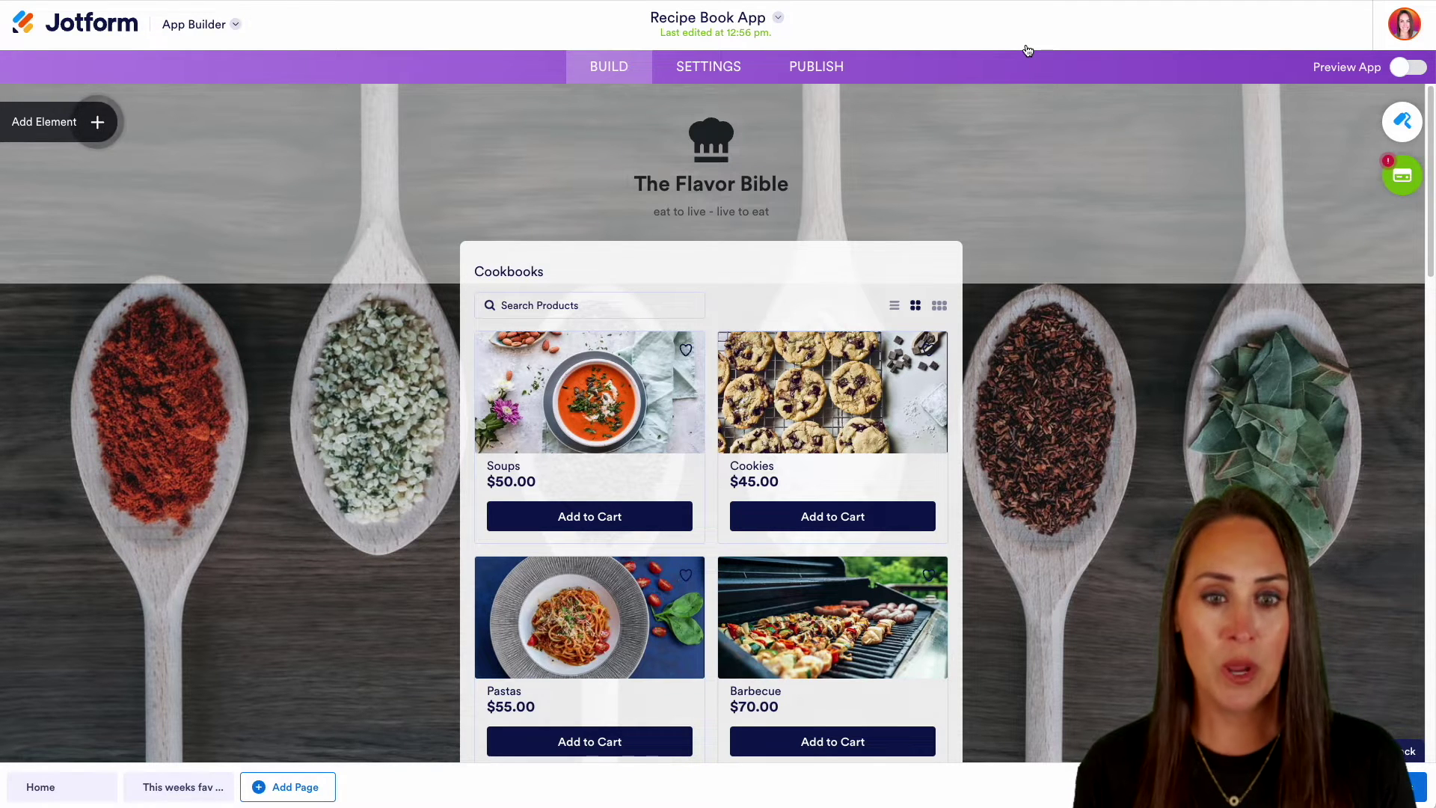
Step: Change the app header title from 'The Flavor Bible' to 'Recipe Lounge'
{"action": "left_click", "coordinate": [735, 184]}
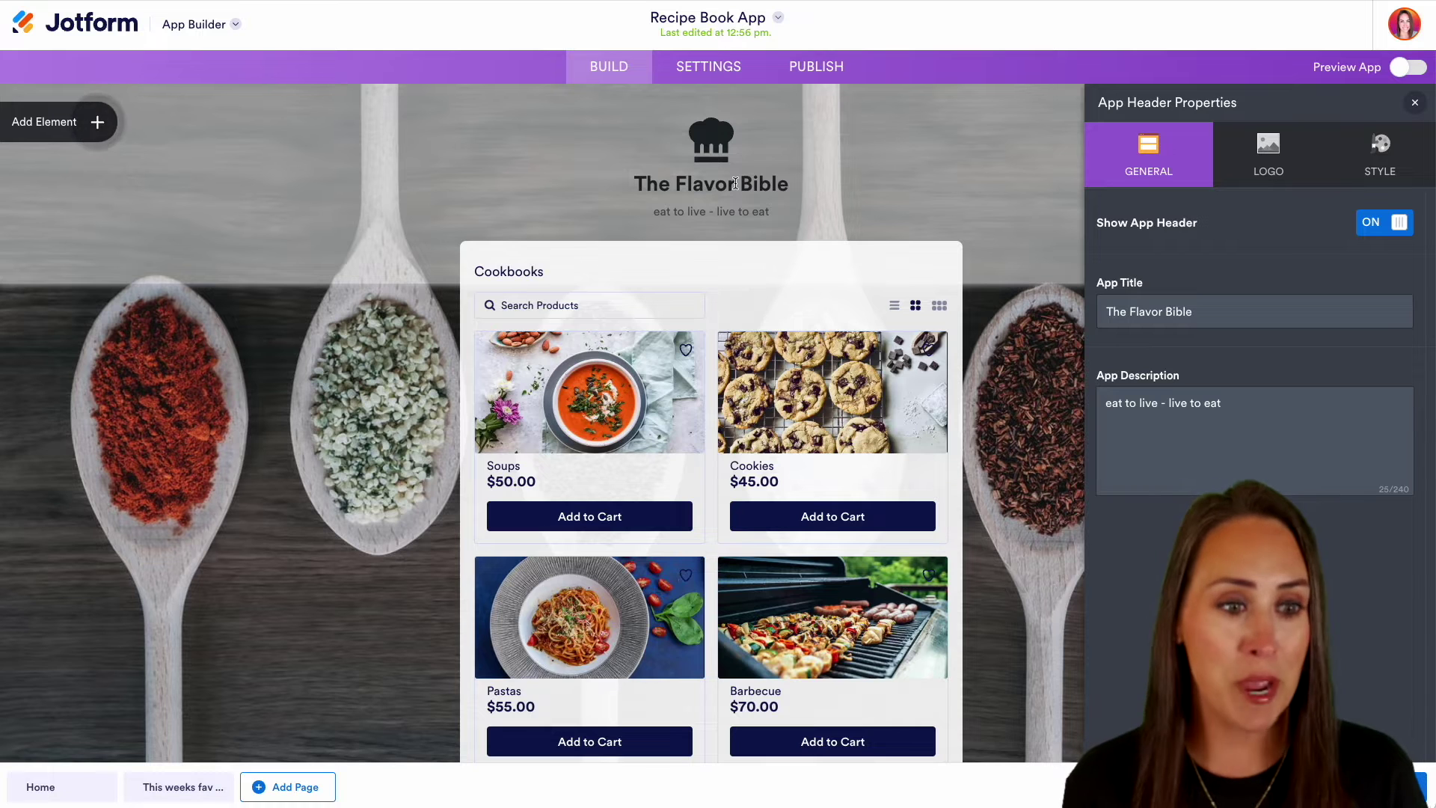
{"action": "left_click_drag", "start_coordinate": [1199, 312], "coordinate": [1104, 311]}
{"action": "type", "text": "Recipe Lon"}
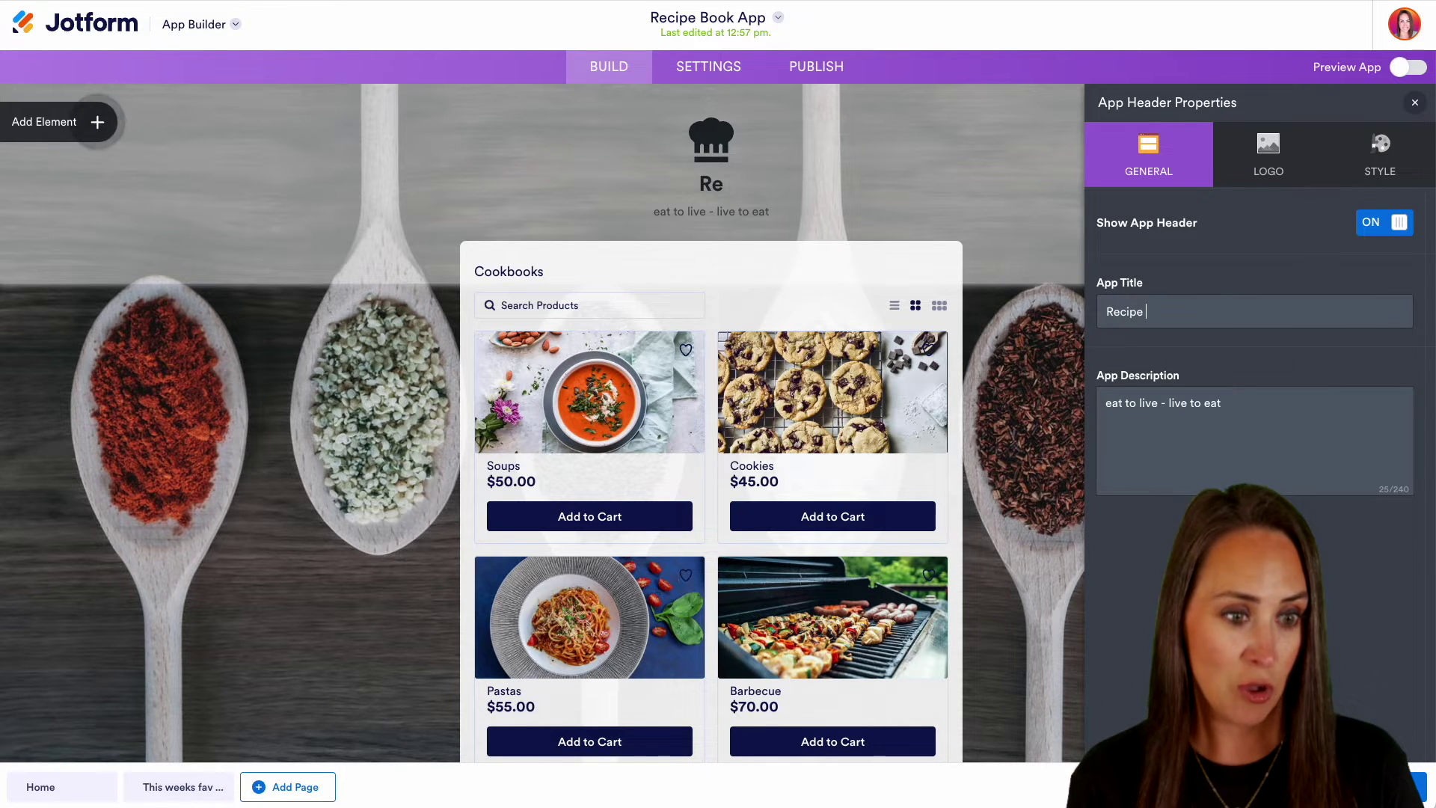
{"action": "key", "text": "BackSpace"}
{"action": "type", "text": "unge"}
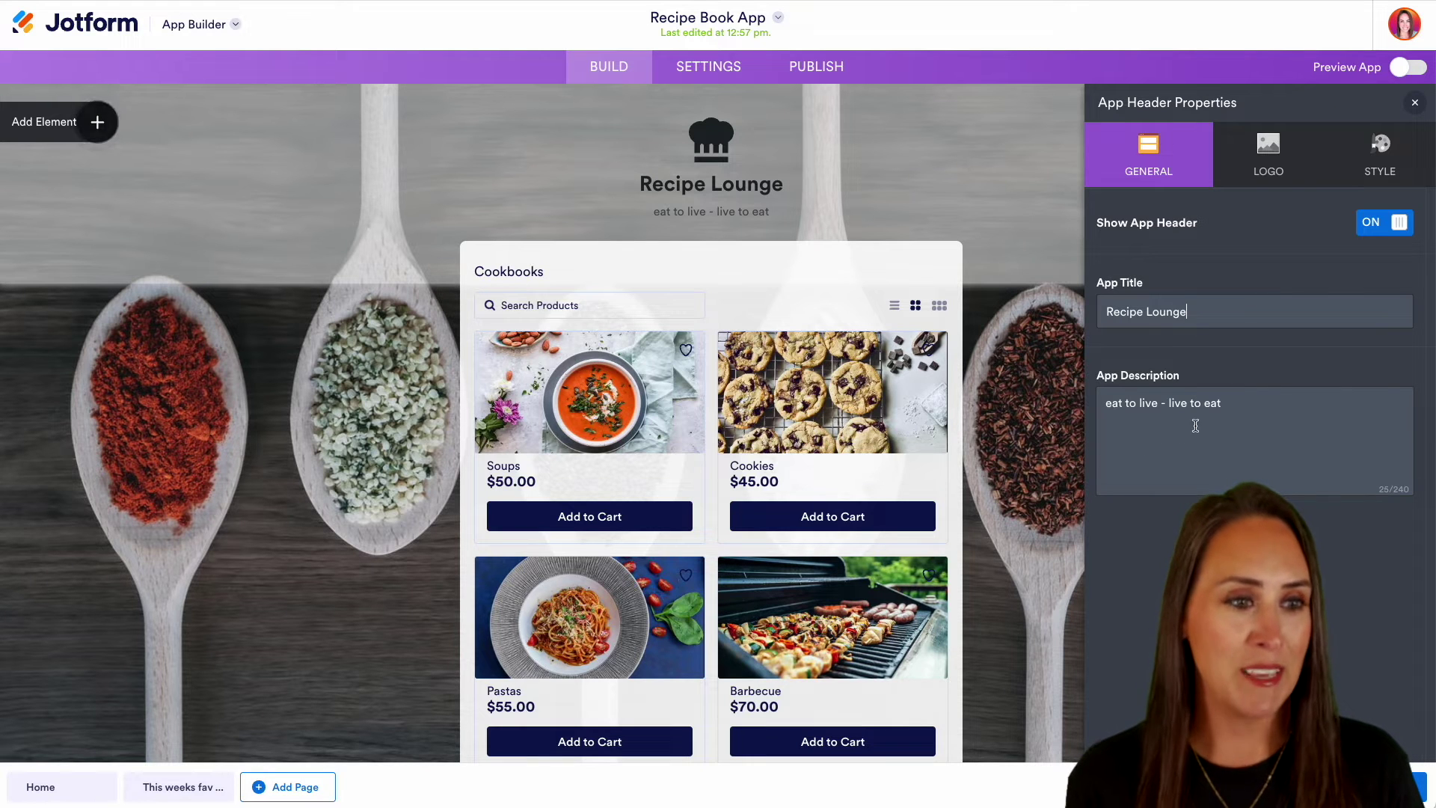
Step: Set the header logo to the cupcake icon and check the style settings
{"action": "left_click", "coordinate": [1285, 152]}
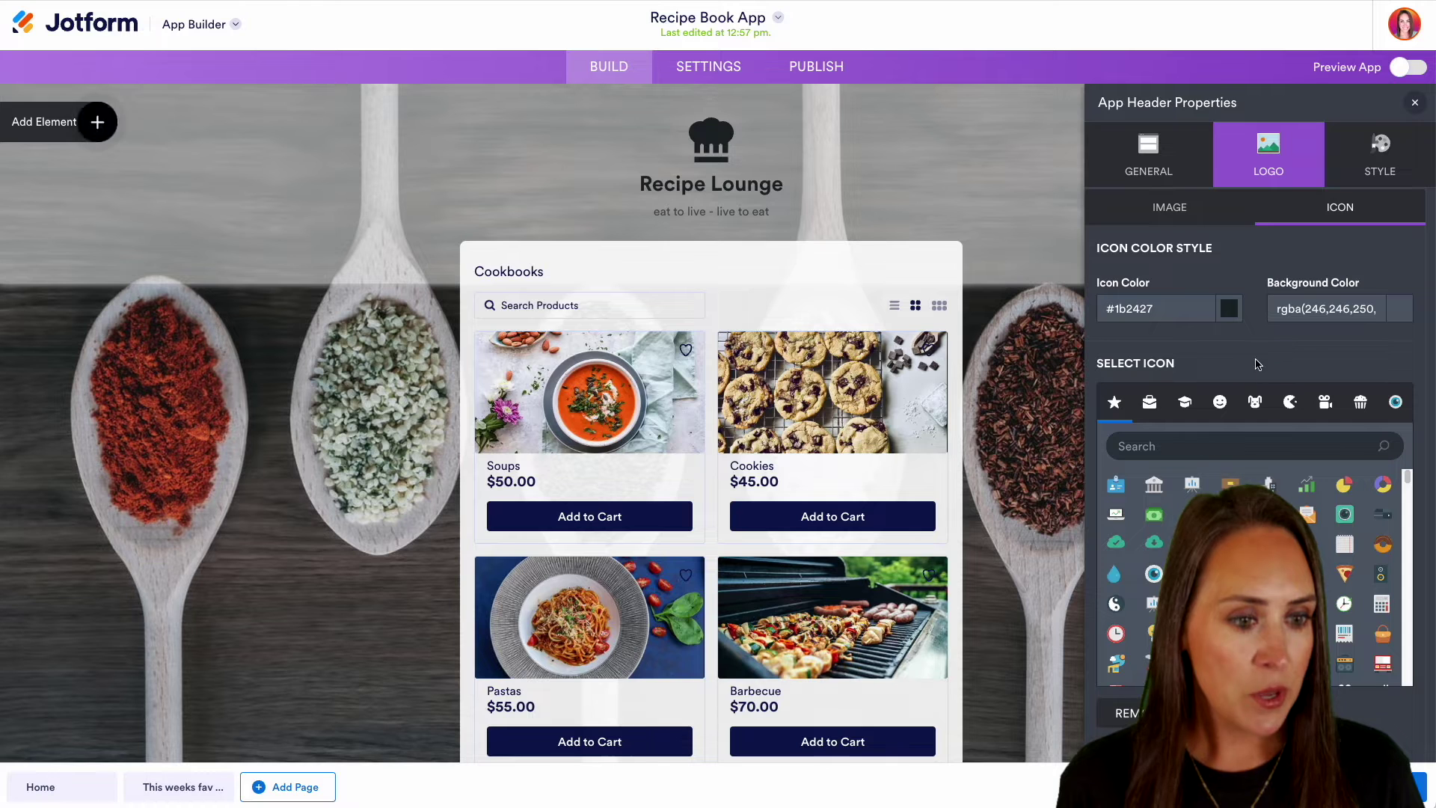
{"action": "left_click", "coordinate": [1289, 403]}
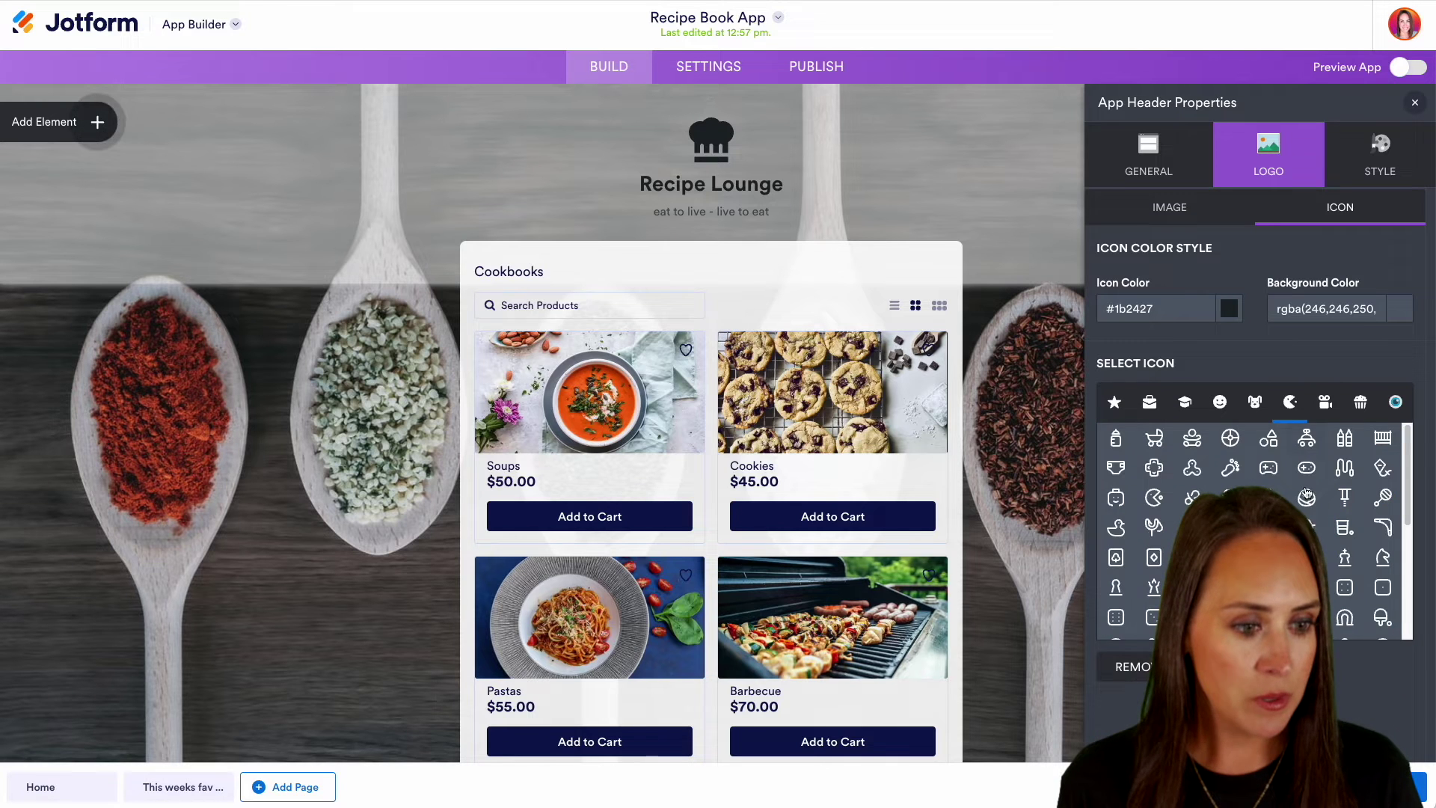
{"action": "left_click", "coordinate": [1360, 403]}
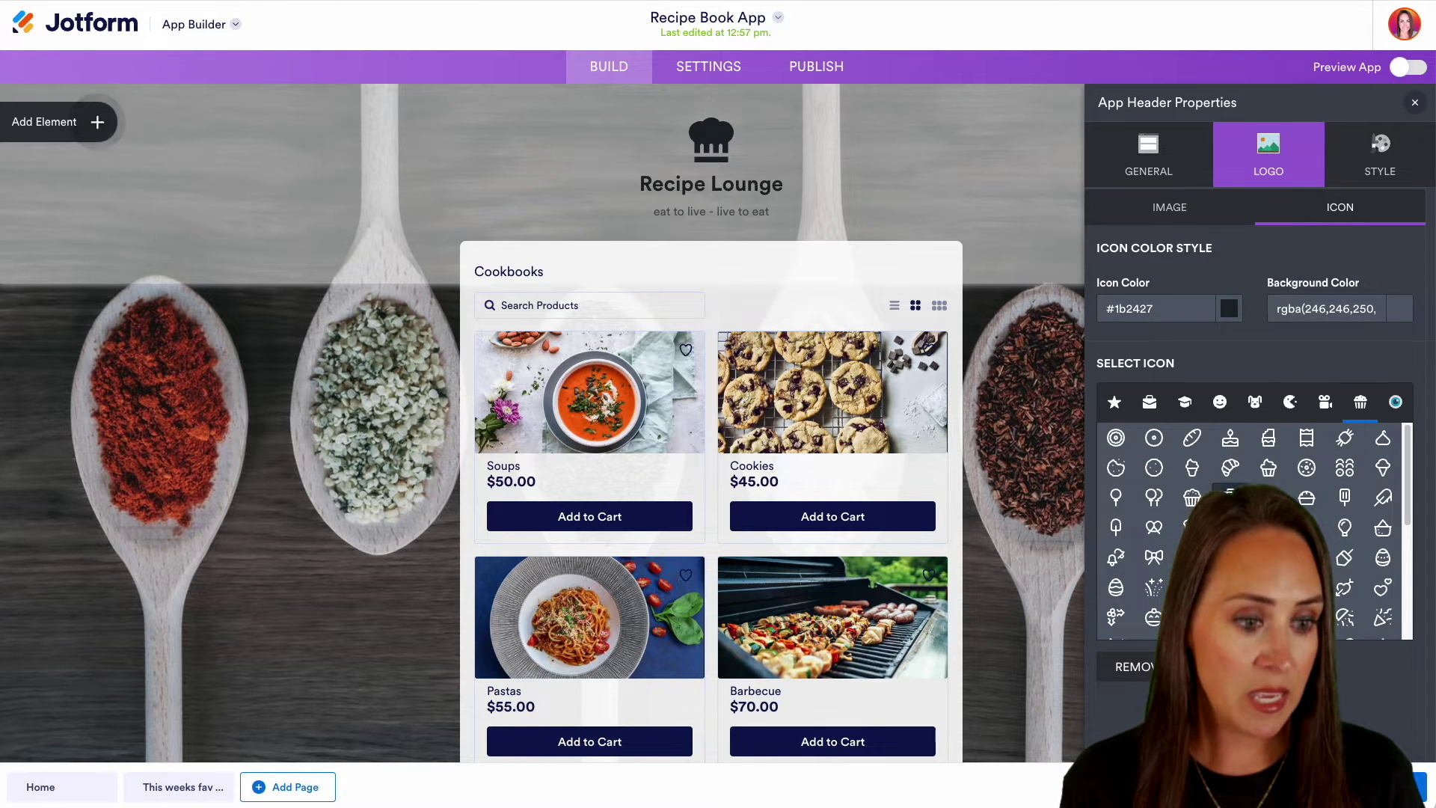
{"action": "left_click", "coordinate": [1191, 497]}
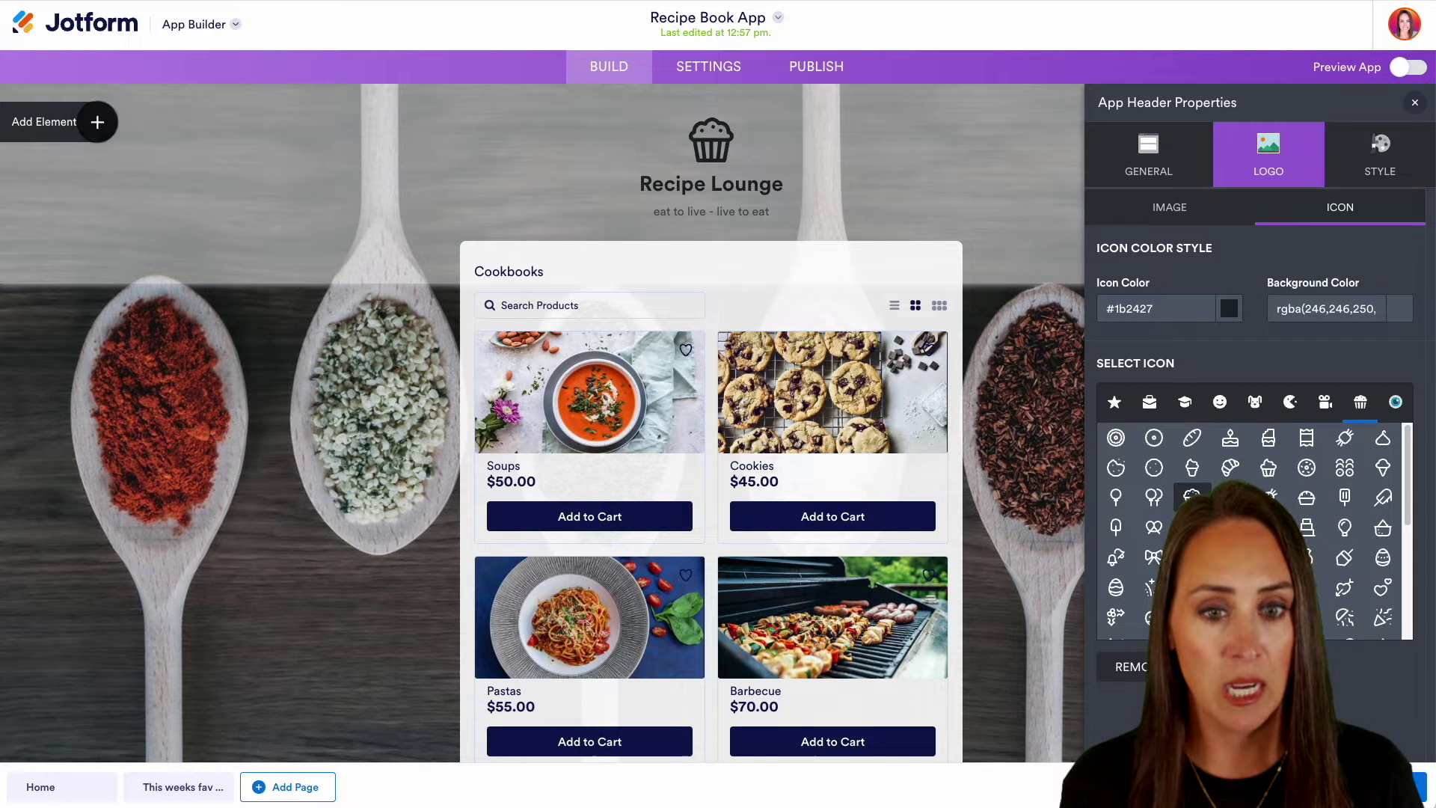
{"action": "left_click", "coordinate": [1382, 158]}
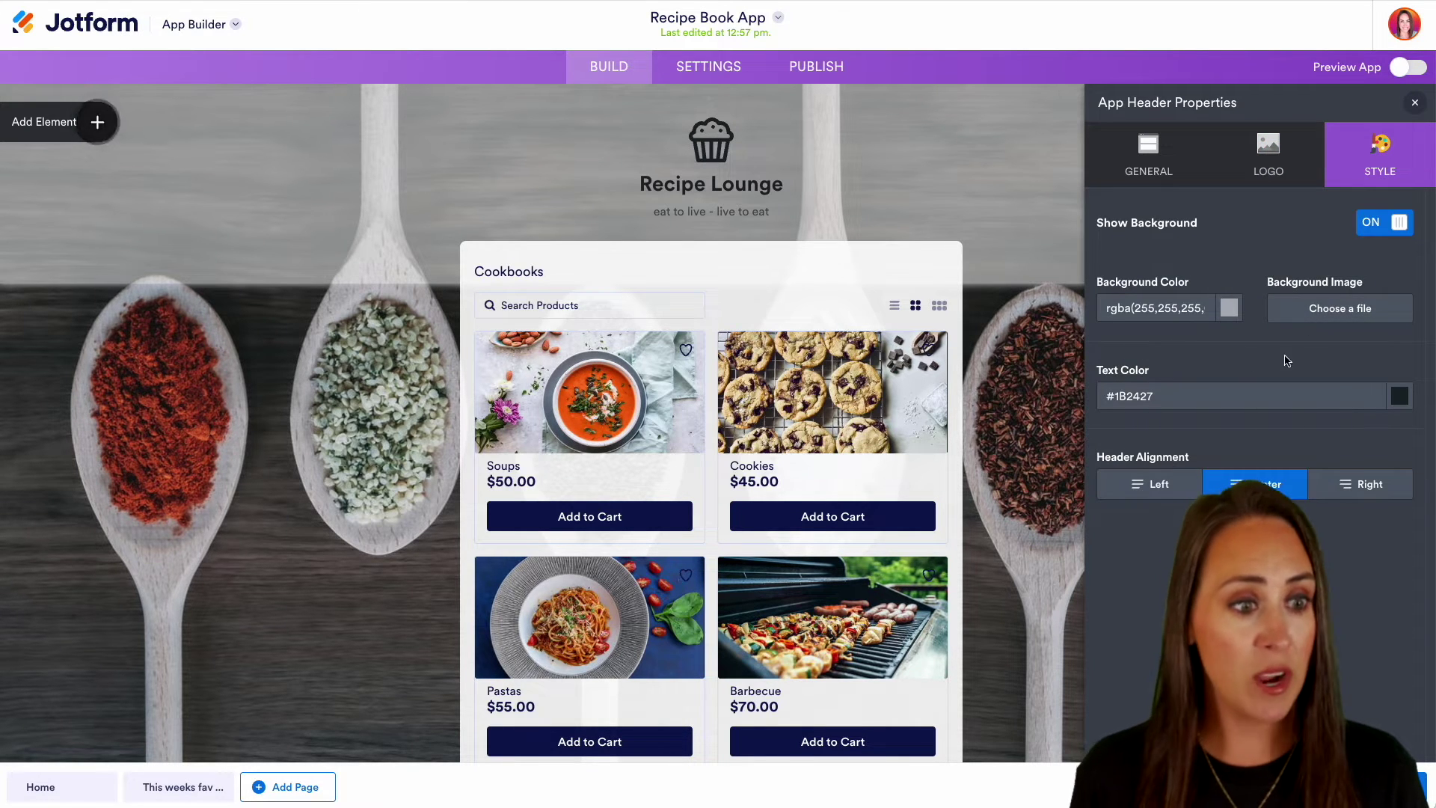
{"action": "left_click", "coordinate": [1416, 106]}
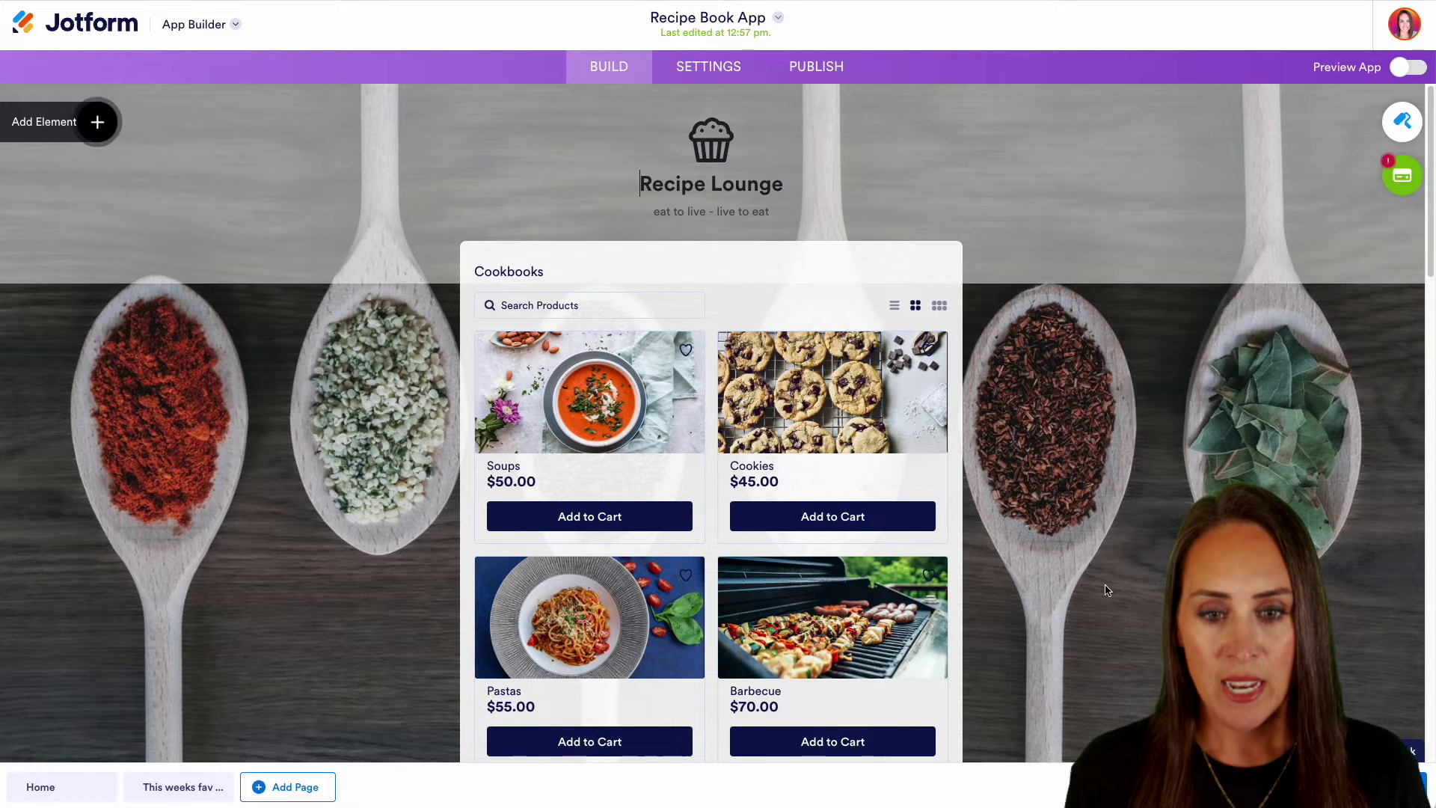
Step: Select the Cookbooks product list and open its products
{"action": "scroll", "coordinate": [1107, 590], "scroll_direction": "down", "scroll_amount": 1}
{"action": "scroll", "coordinate": [1107, 590], "scroll_direction": "down", "scroll_amount": 3}
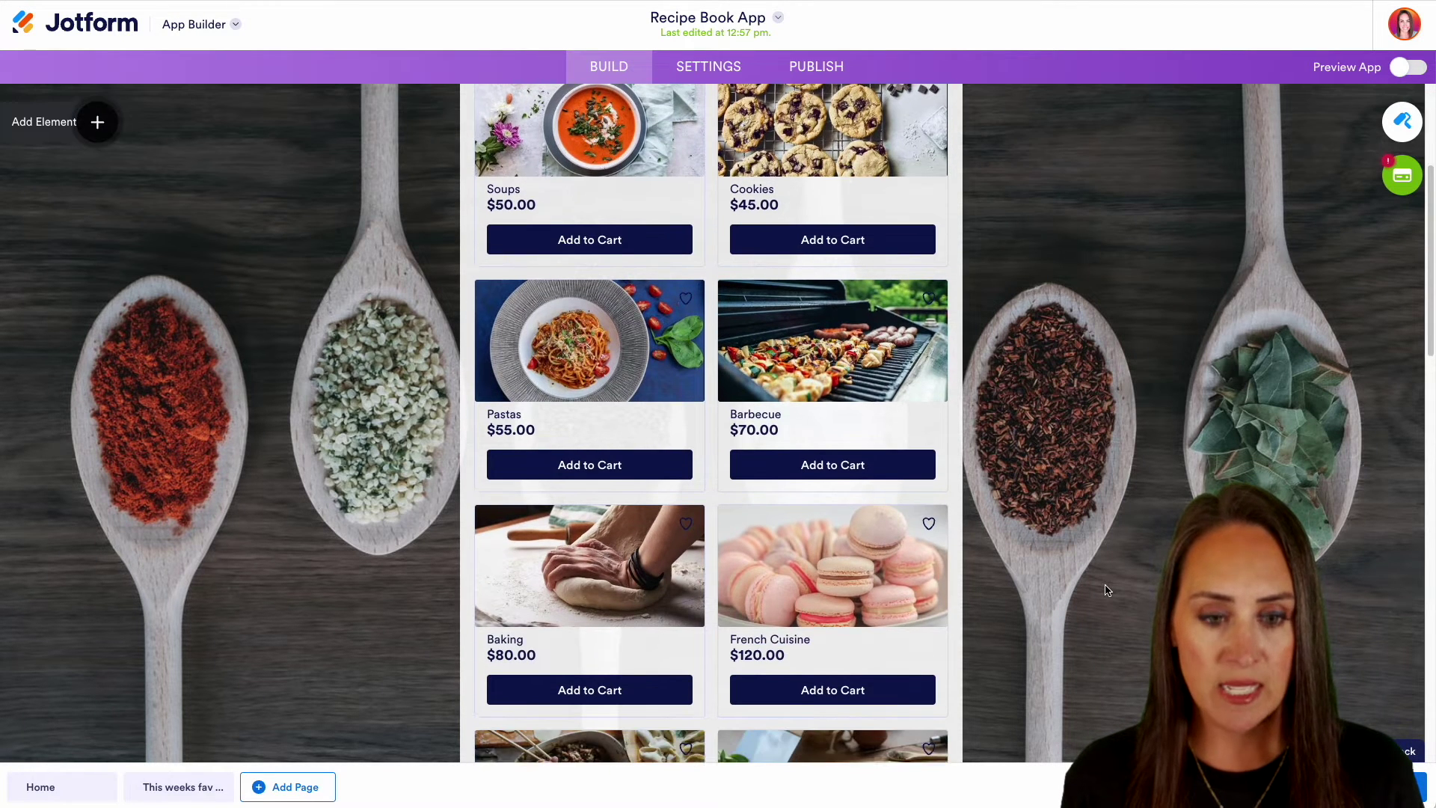
{"action": "scroll", "coordinate": [1107, 591], "scroll_direction": "down", "scroll_amount": 3}
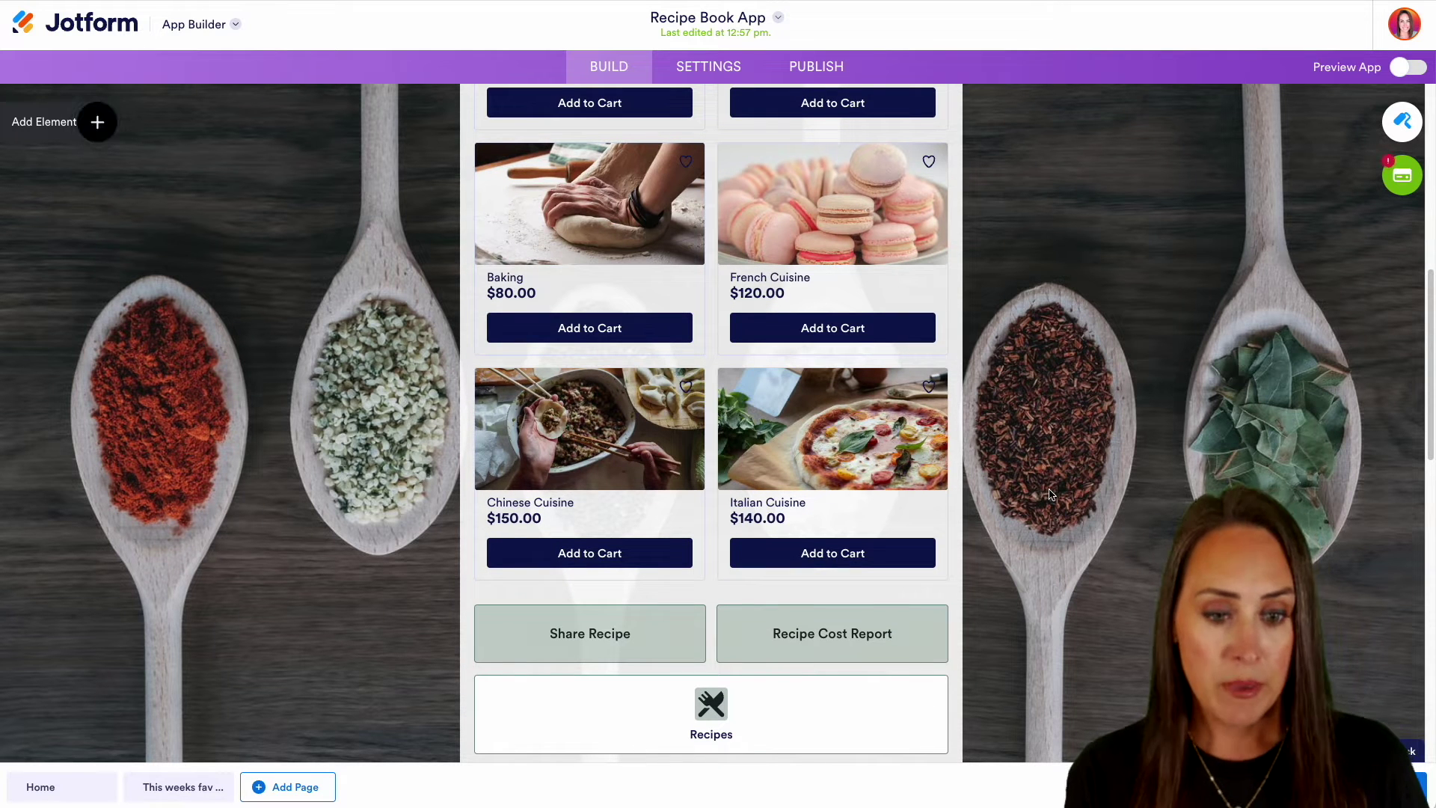
{"action": "scroll", "coordinate": [1051, 493], "scroll_direction": "up", "scroll_amount": 1}
{"action": "scroll", "coordinate": [1051, 493], "scroll_direction": "up", "scroll_amount": 3}
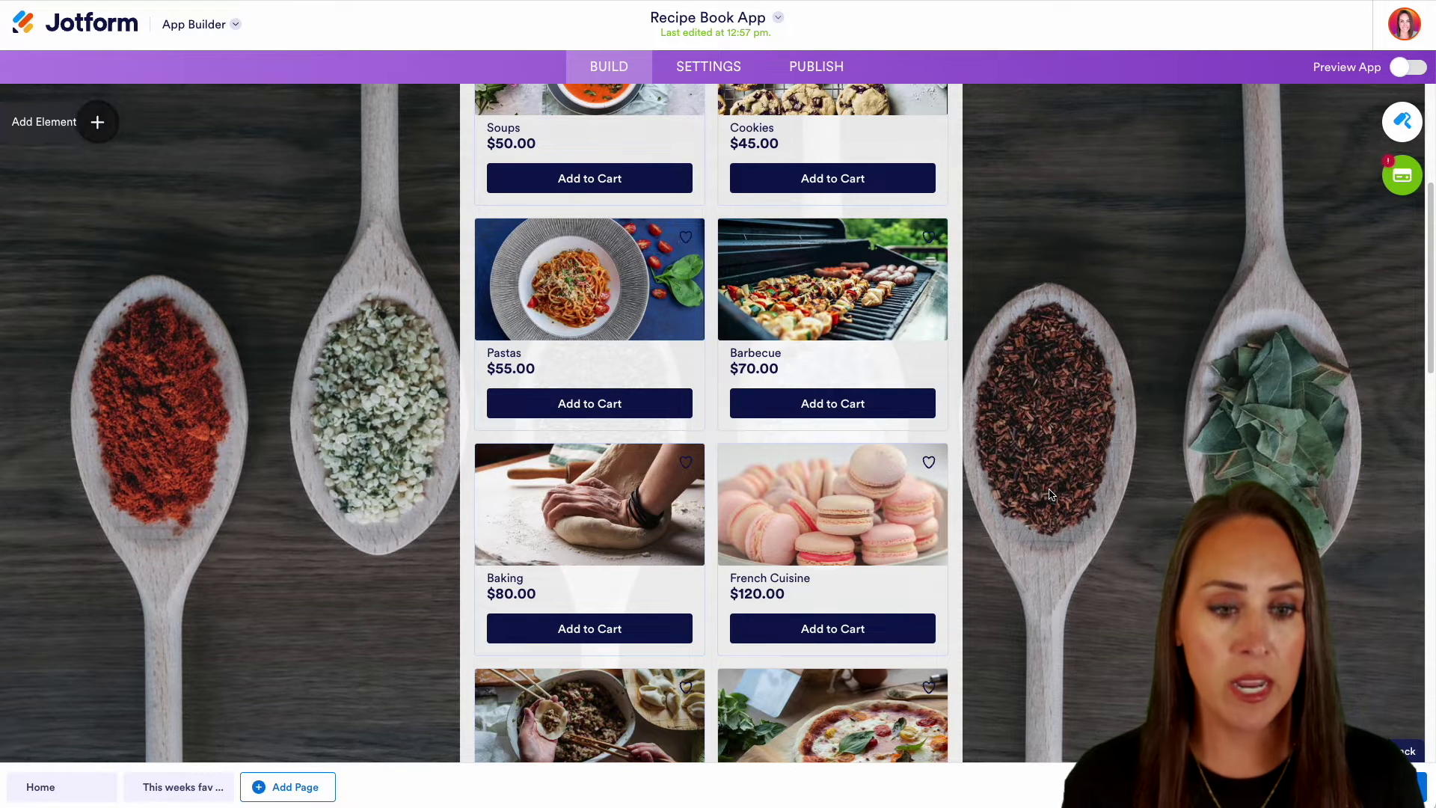
{"action": "scroll", "coordinate": [1051, 494], "scroll_direction": "up", "scroll_amount": 2}
{"action": "left_click", "coordinate": [709, 227]}
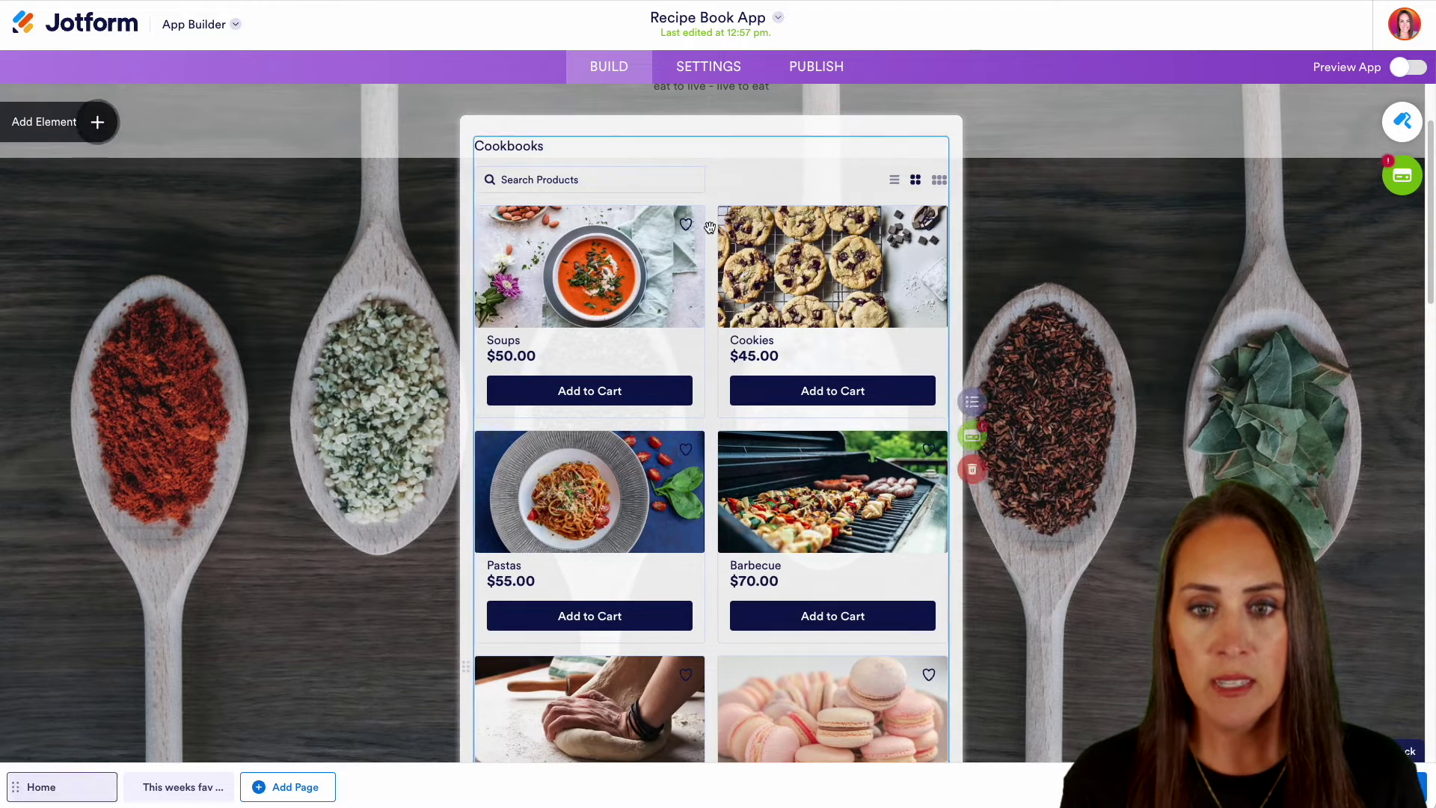
{"action": "left_click", "coordinate": [976, 404]}
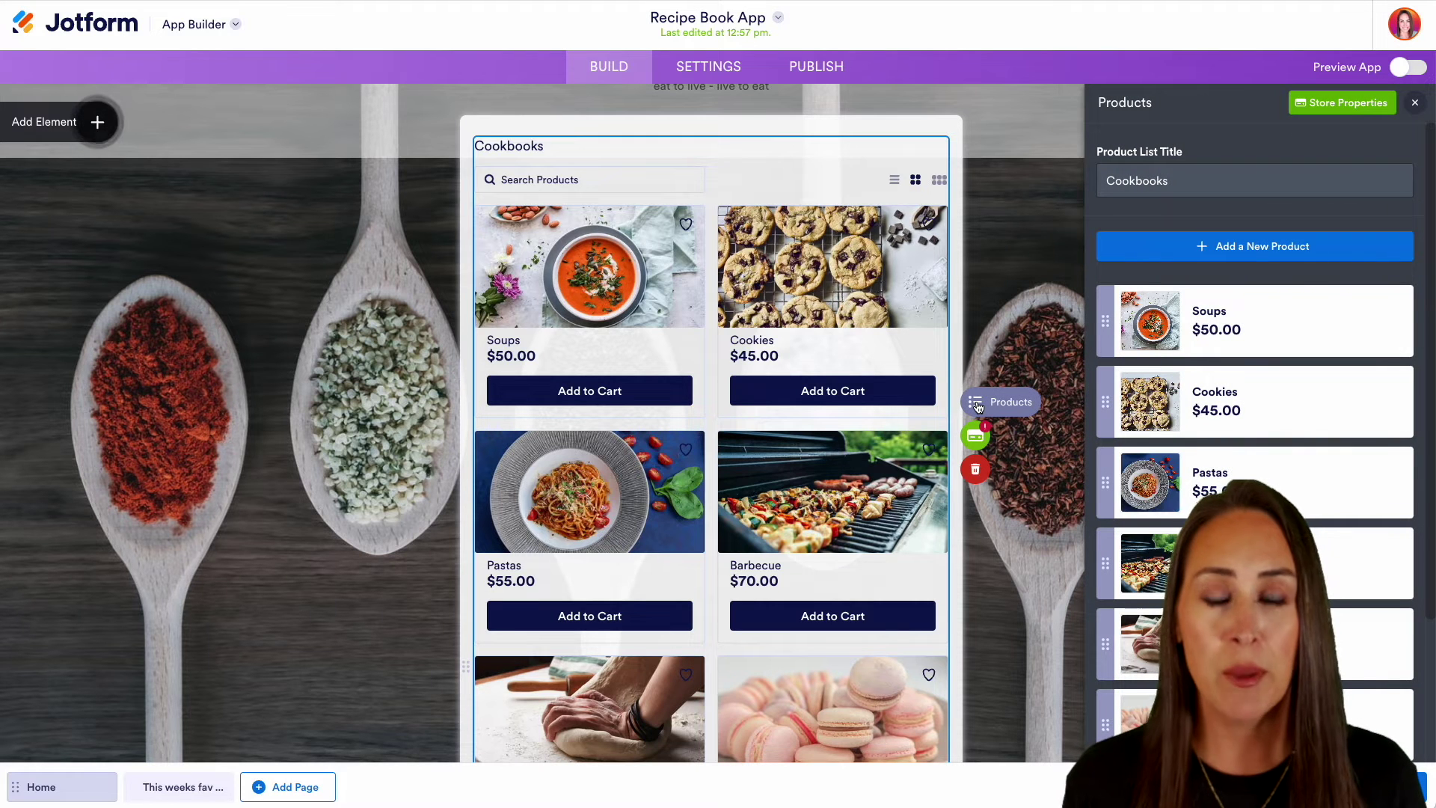
Step: Change the Cookies product price to $5.00
{"action": "mouse_move", "coordinate": [1363, 329]}
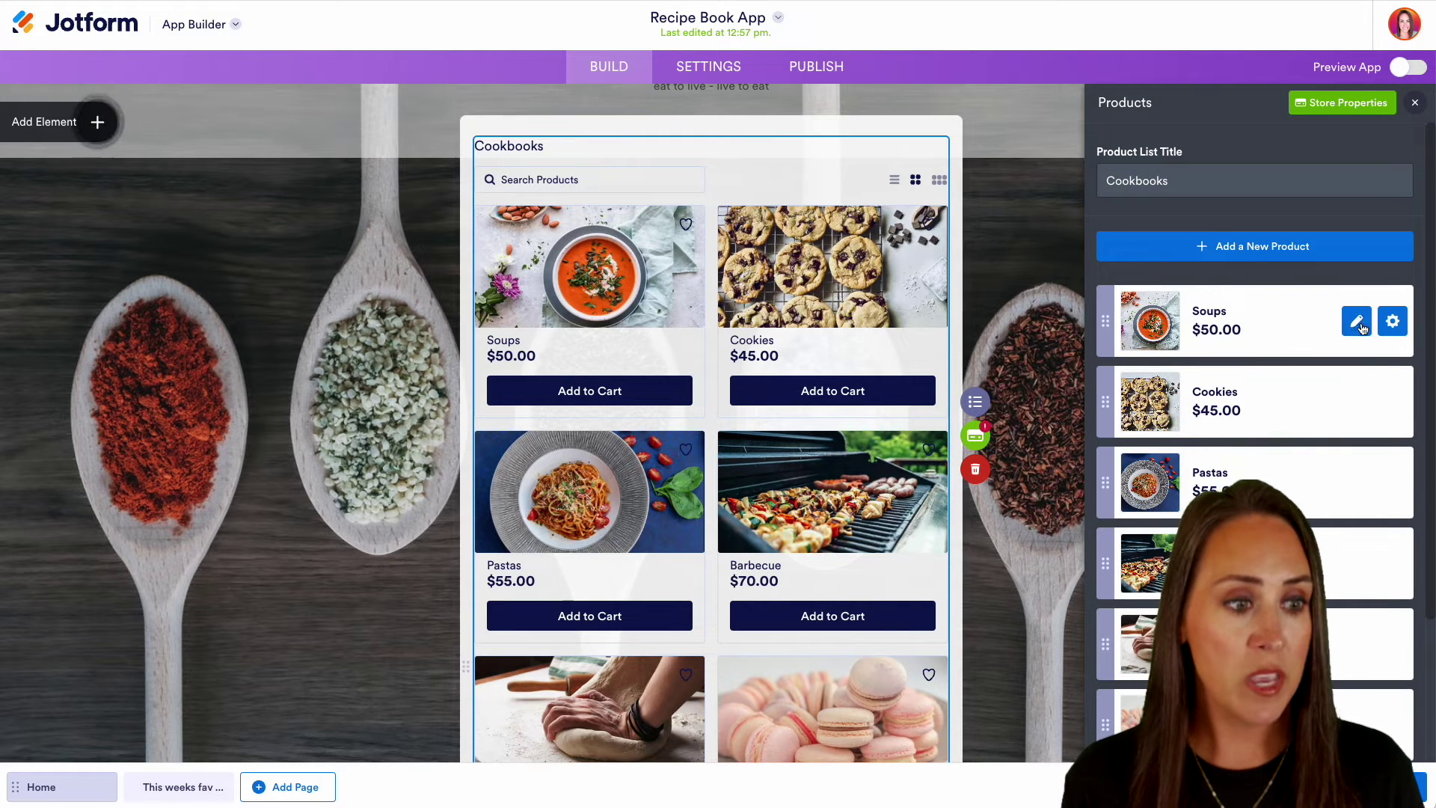
{"action": "mouse_move", "coordinate": [1171, 329]}
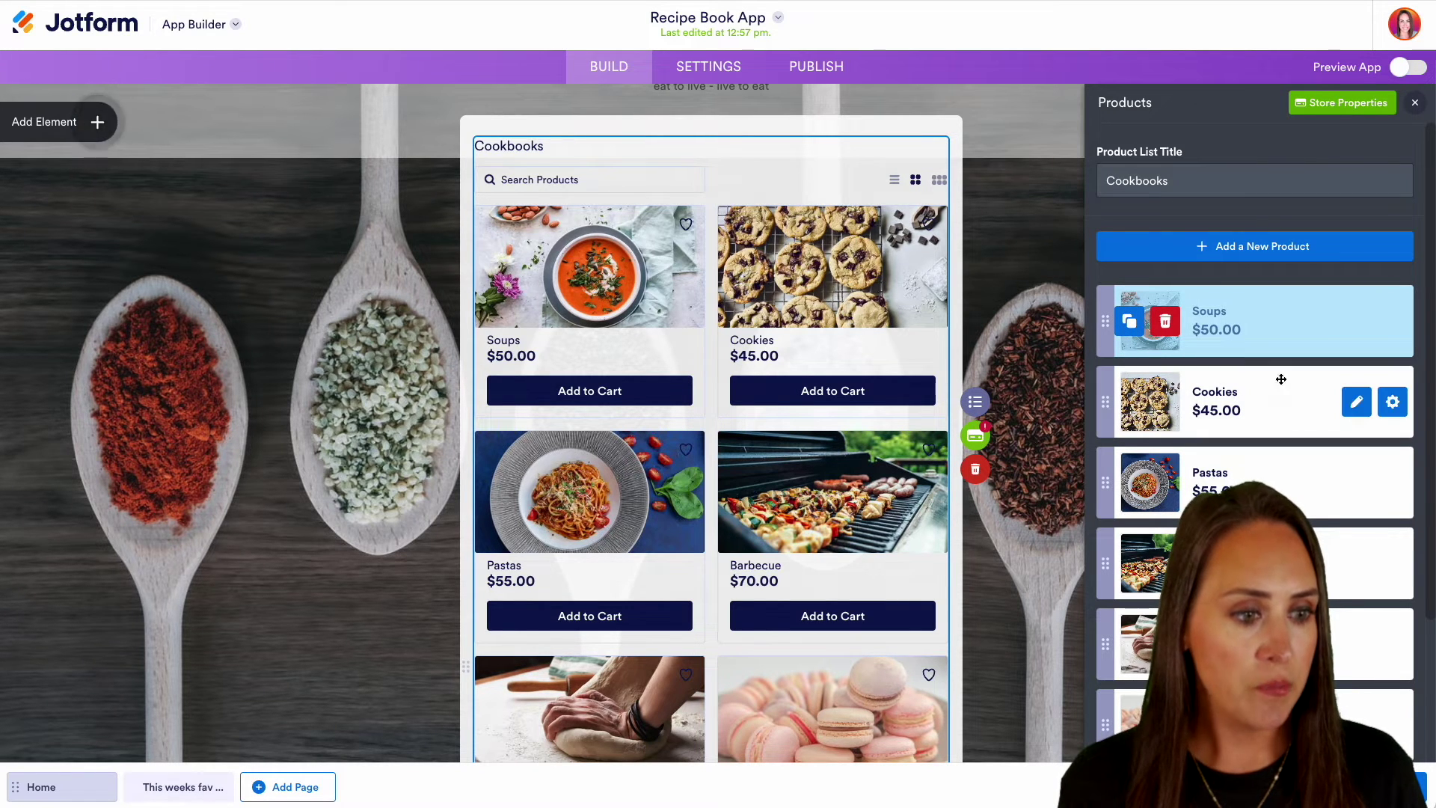
{"action": "left_click", "coordinate": [1357, 403]}
{"action": "left_click", "coordinate": [1121, 286]}
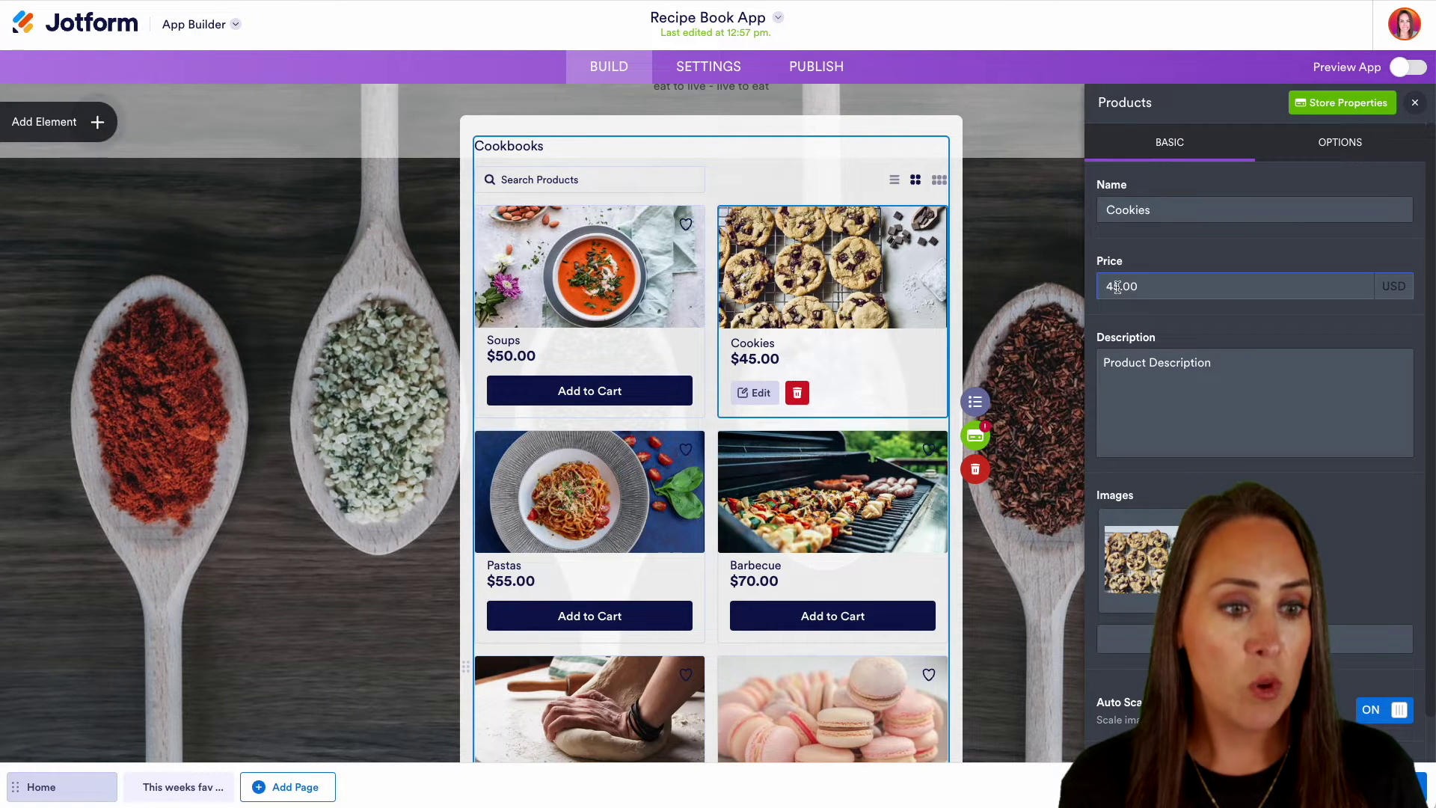
{"action": "key", "text": "BackSpace"}
{"action": "key", "text": "BackSpace"}
{"action": "key", "text": "BackSpace"}
{"action": "key", "text": "BackSpace"}
{"action": "type", "text": "5"}
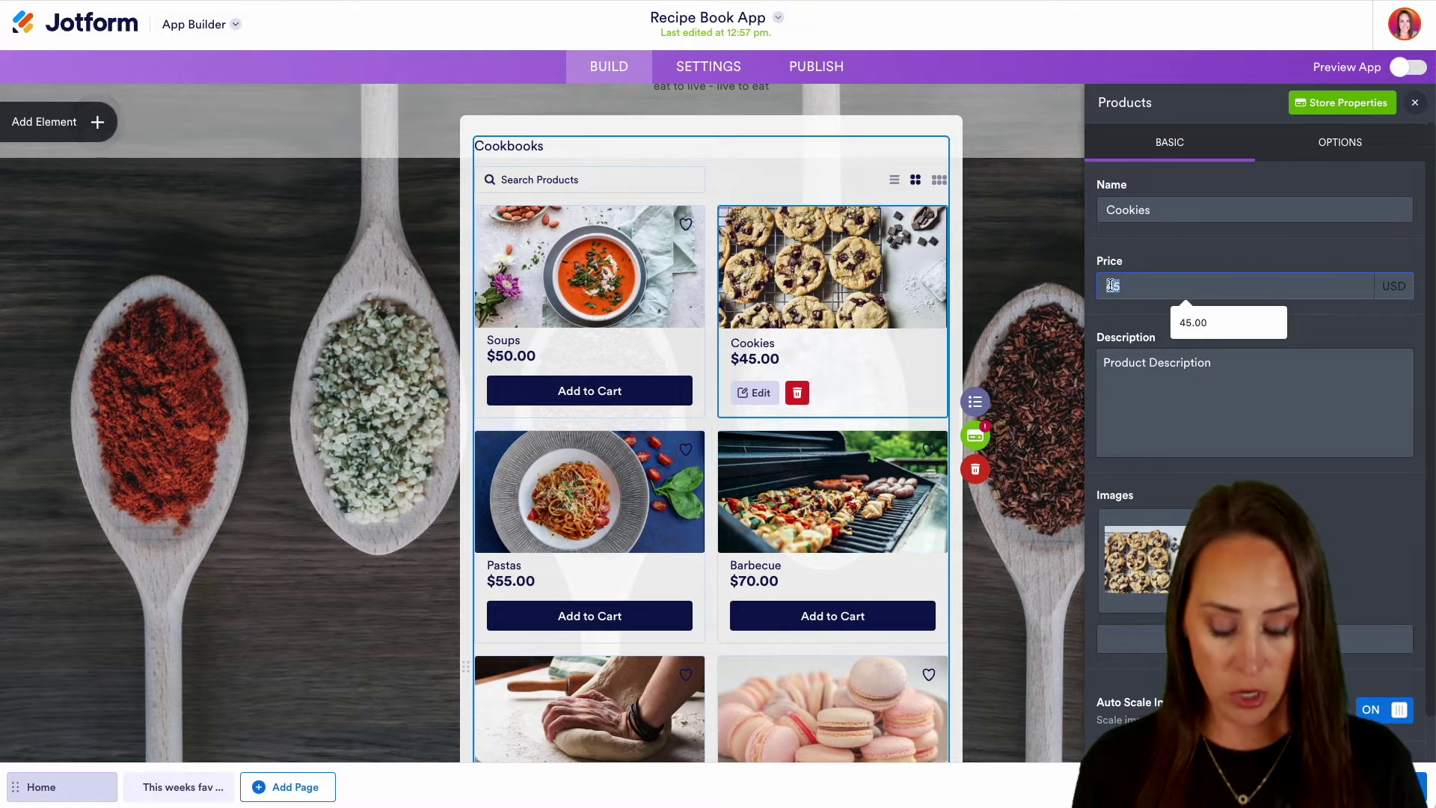
{"action": "key", "text": "BackSpace"}
{"action": "left_click", "coordinate": [1231, 255]}
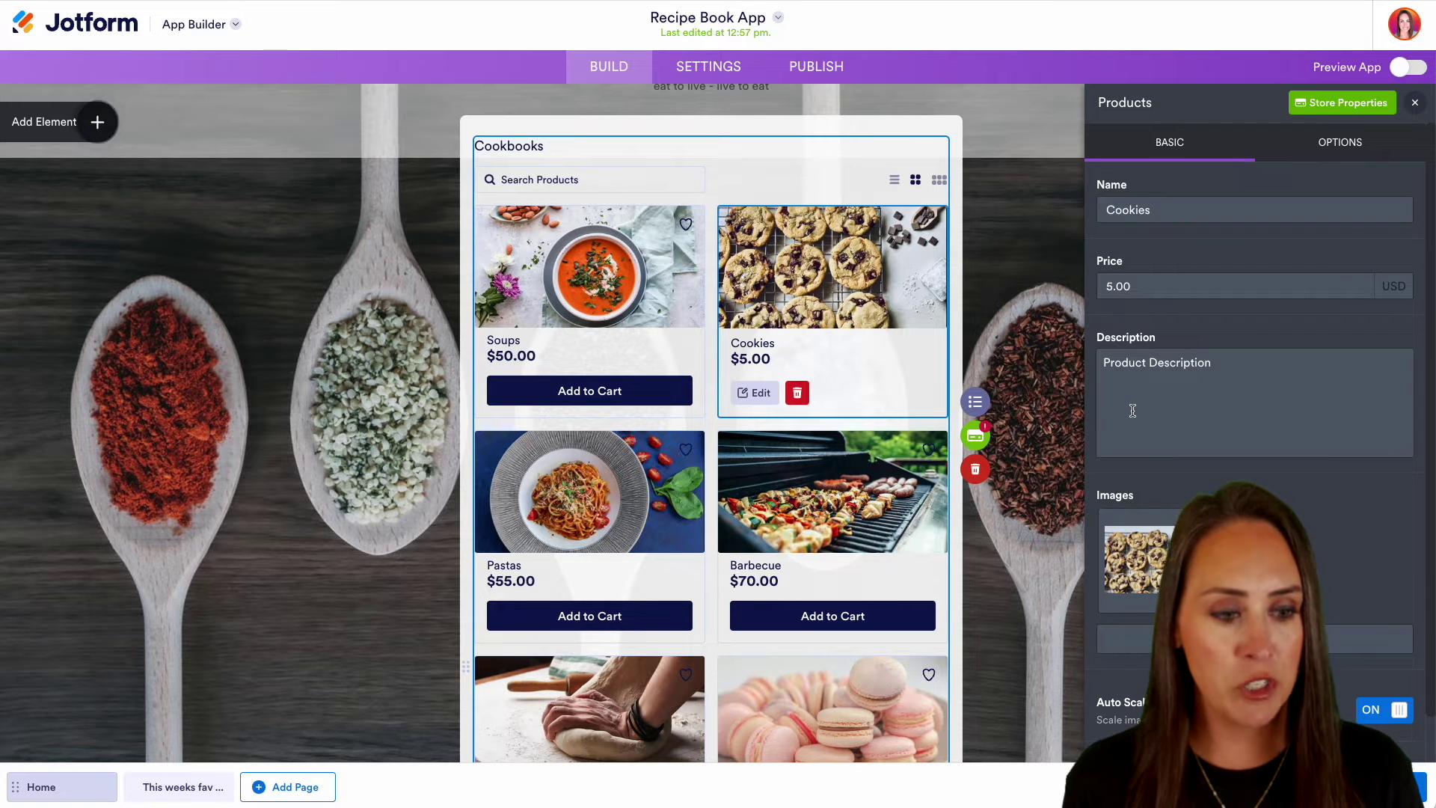
Step: Go back from the Cookies details to the store's product list
{"action": "scroll", "coordinate": [1255, 397], "scroll_direction": "down", "scroll_amount": 1}
{"action": "scroll", "coordinate": [906, 549], "scroll_direction": "down", "scroll_amount": 1}
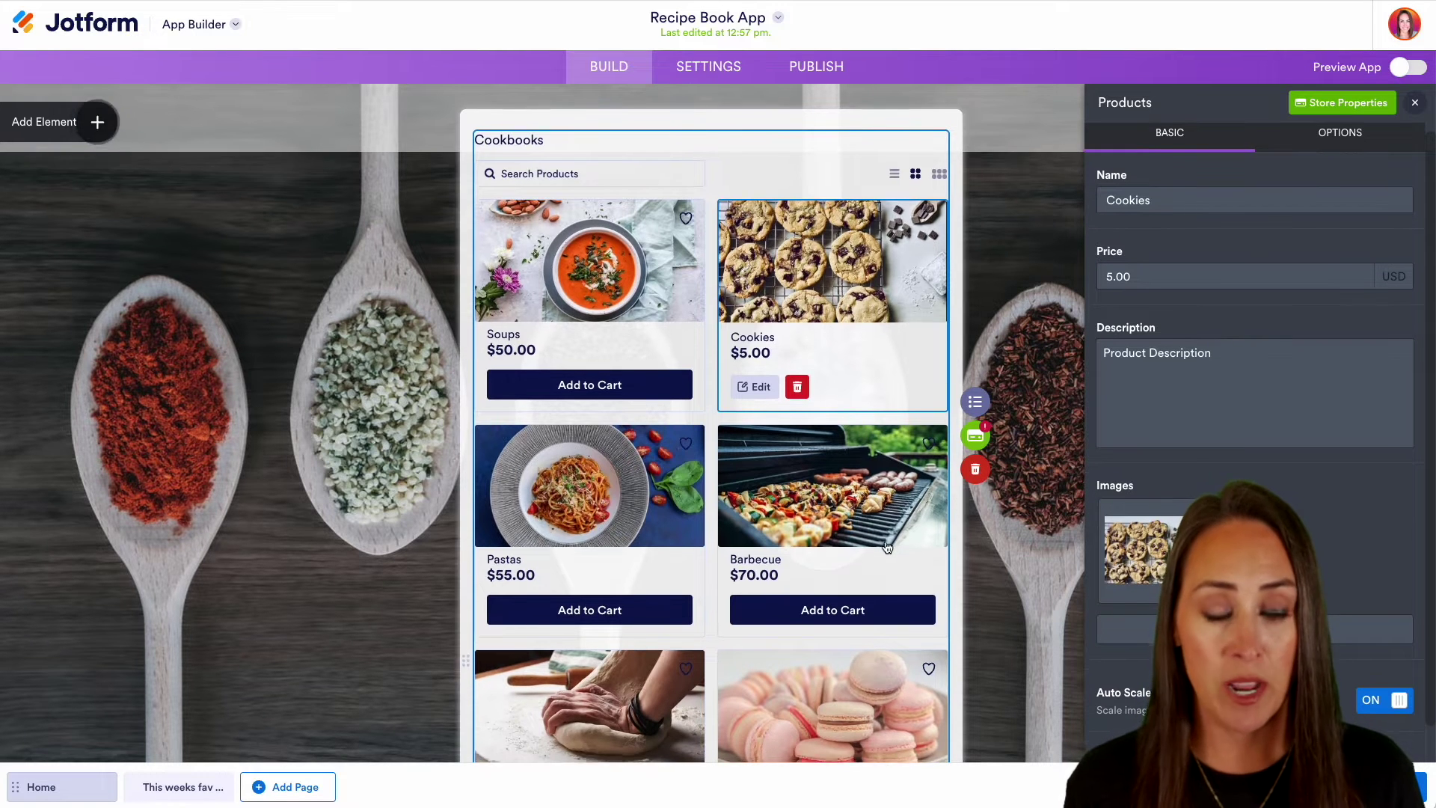
{"action": "scroll", "coordinate": [1255, 396], "scroll_direction": "down", "scroll_amount": 3}
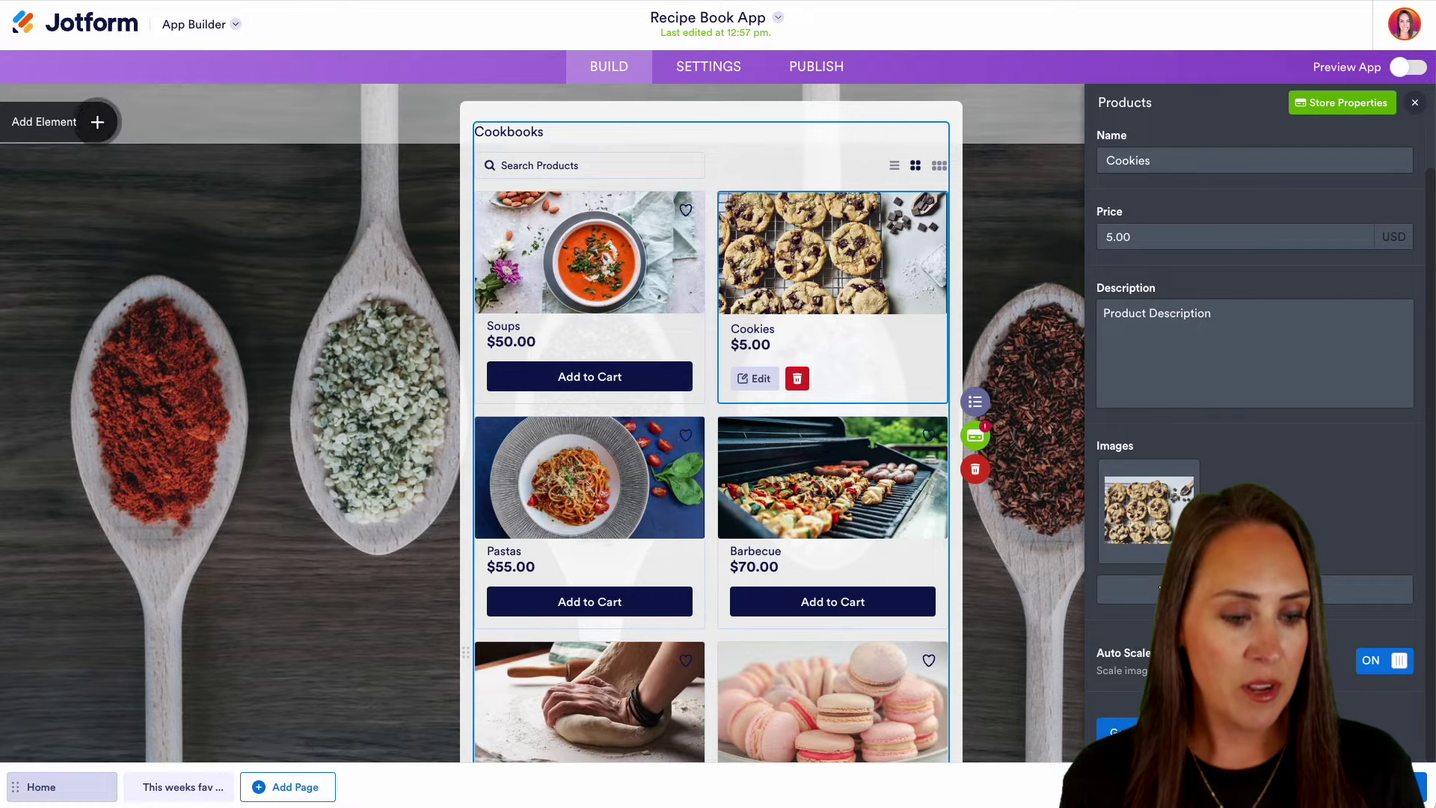
{"action": "left_click", "coordinate": [1118, 731]}
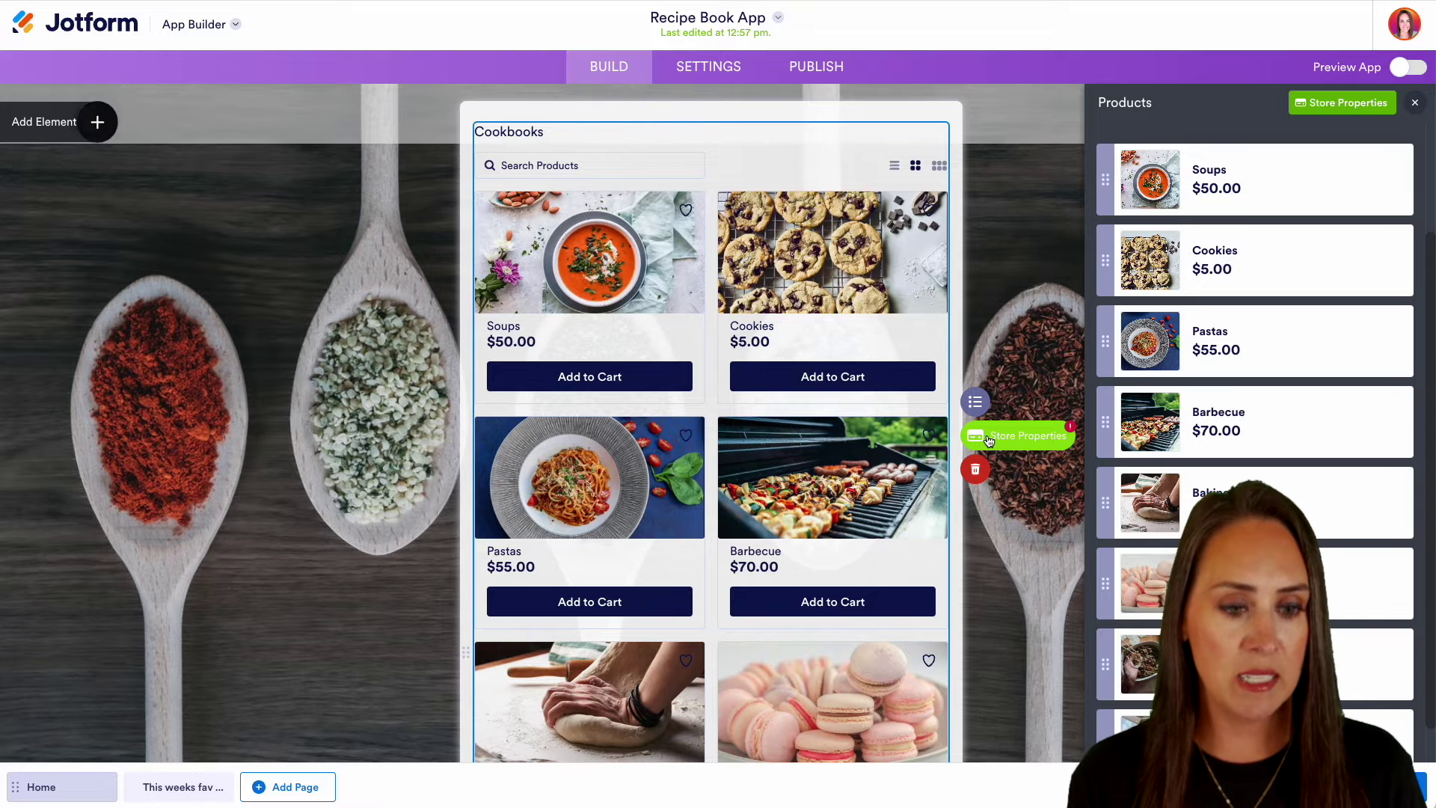
Step: Delete Stripe in Store Properties, then add, connect and save PayPal Business
{"action": "left_click", "coordinate": [1011, 434]}
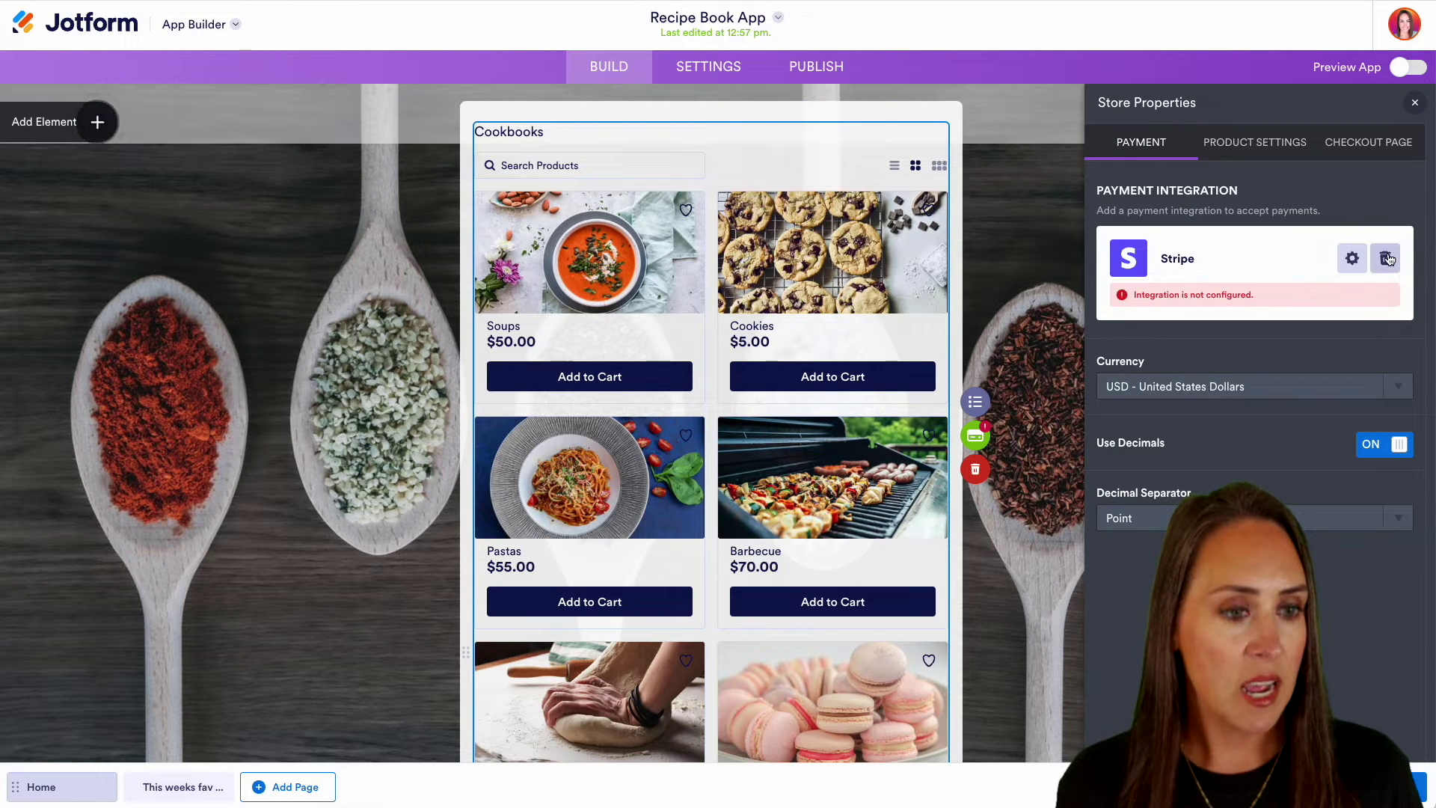
{"action": "left_click", "coordinate": [1386, 258]}
{"action": "left_click", "coordinate": [1303, 253]}
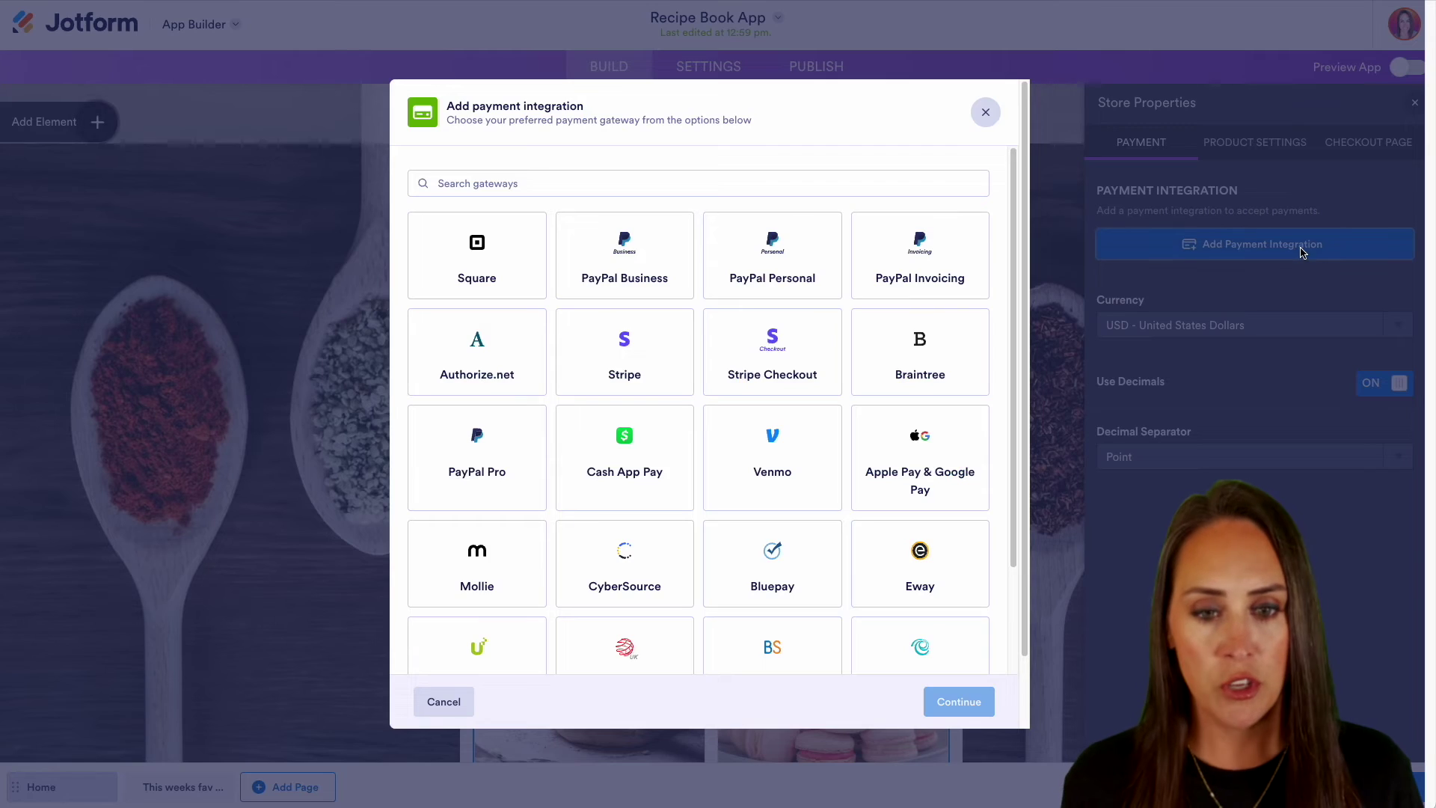
{"action": "left_click", "coordinate": [631, 254]}
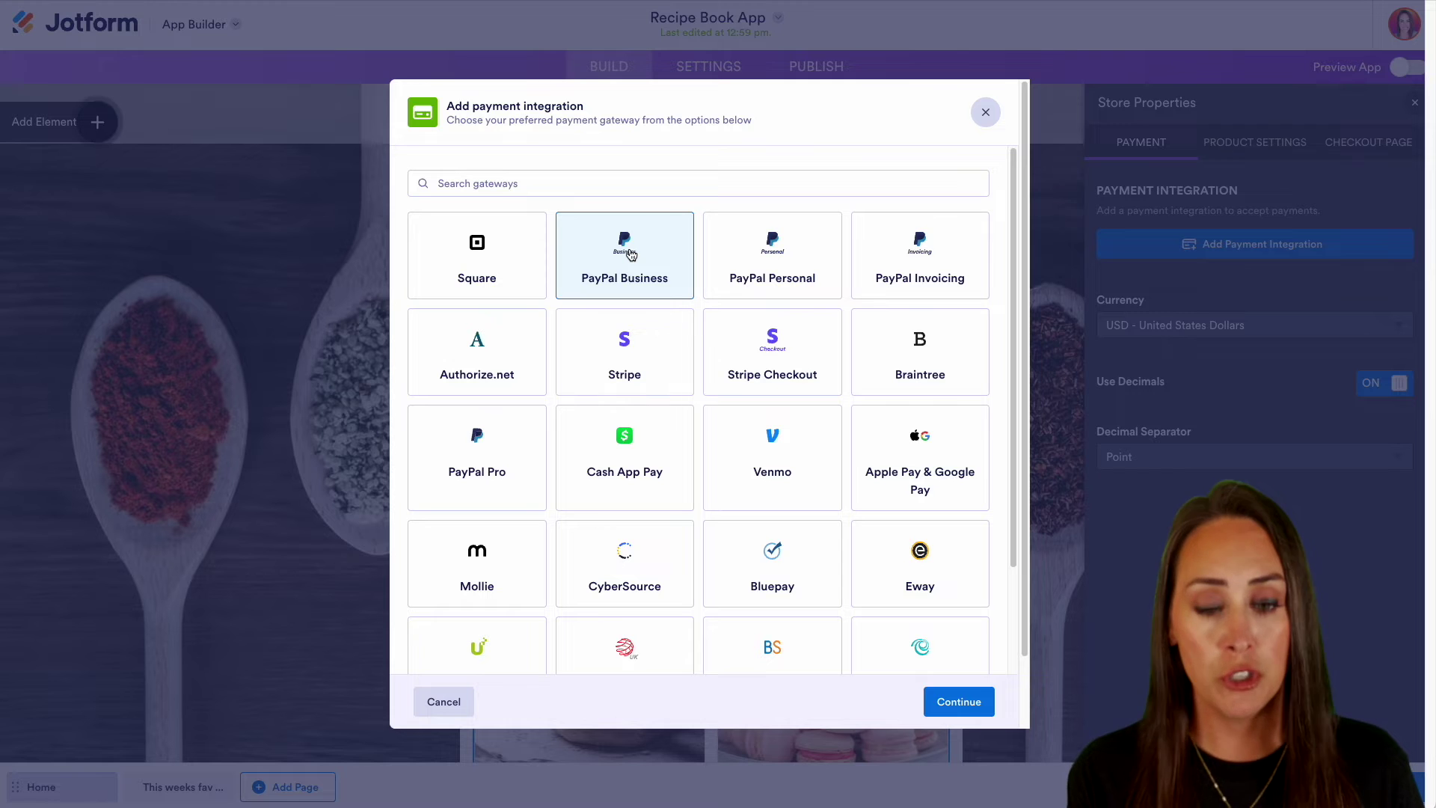
{"action": "left_click", "coordinate": [979, 702]}
{"action": "left_click", "coordinate": [890, 203]}
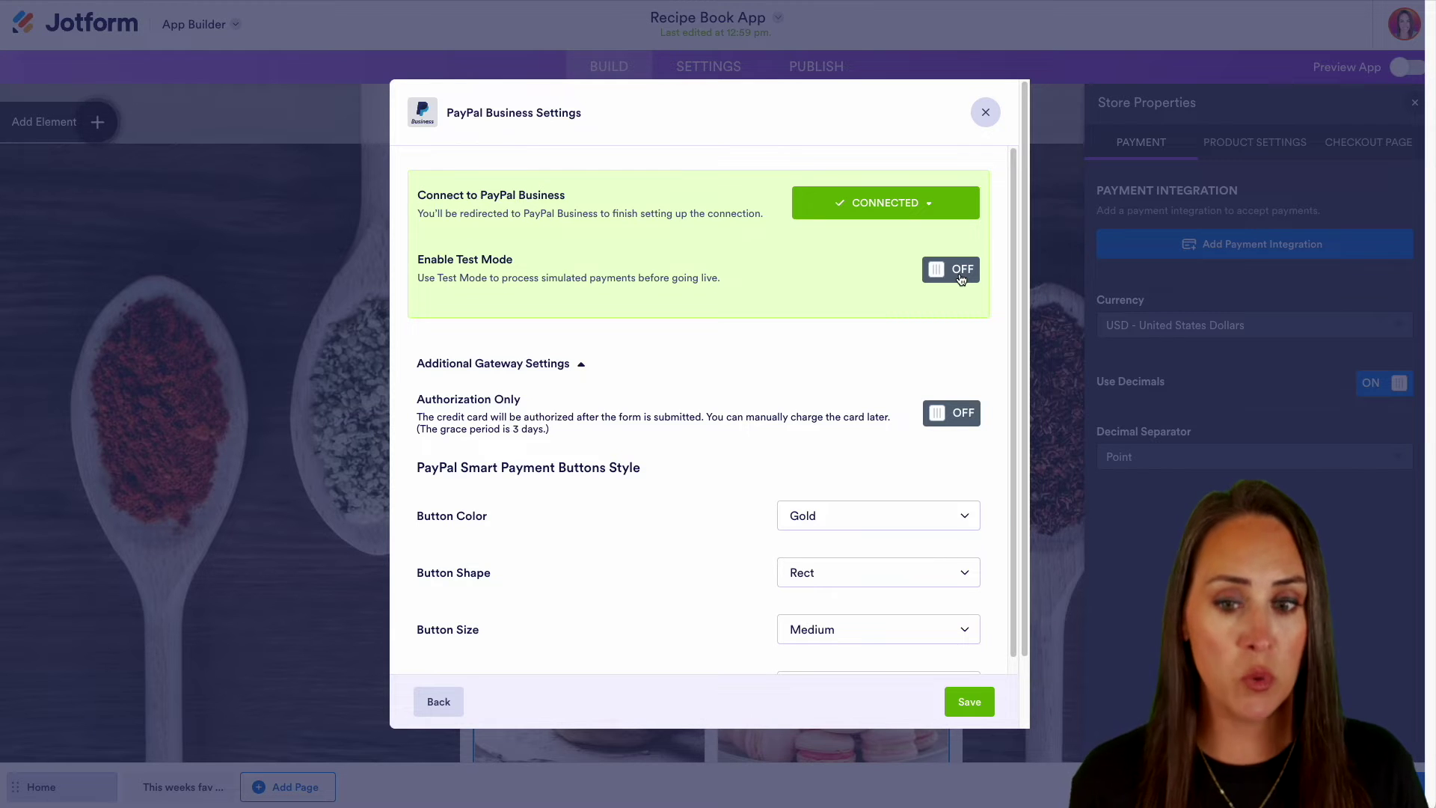
{"action": "scroll", "coordinate": [855, 333], "scroll_direction": "down", "scroll_amount": 2}
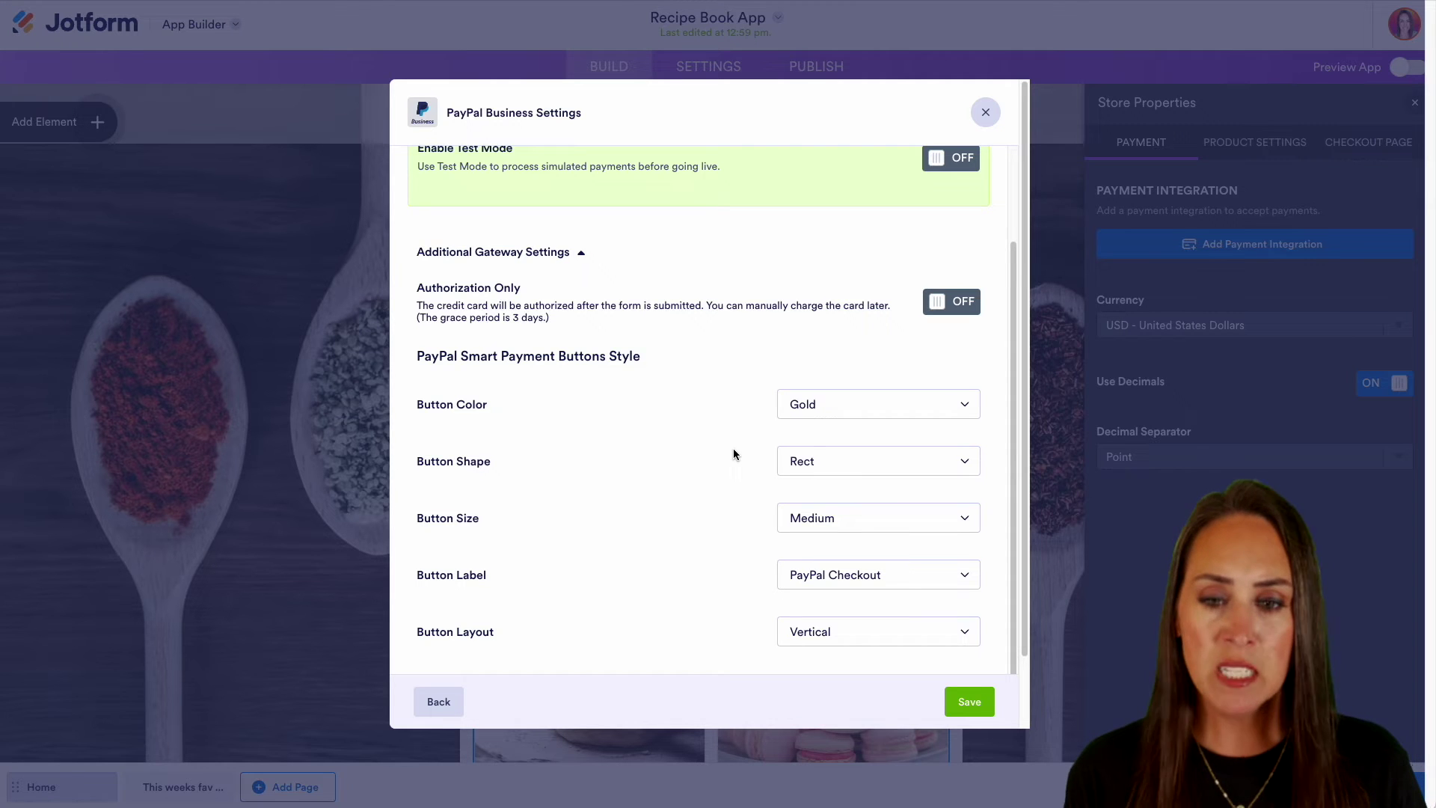
{"action": "left_click", "coordinate": [976, 709]}
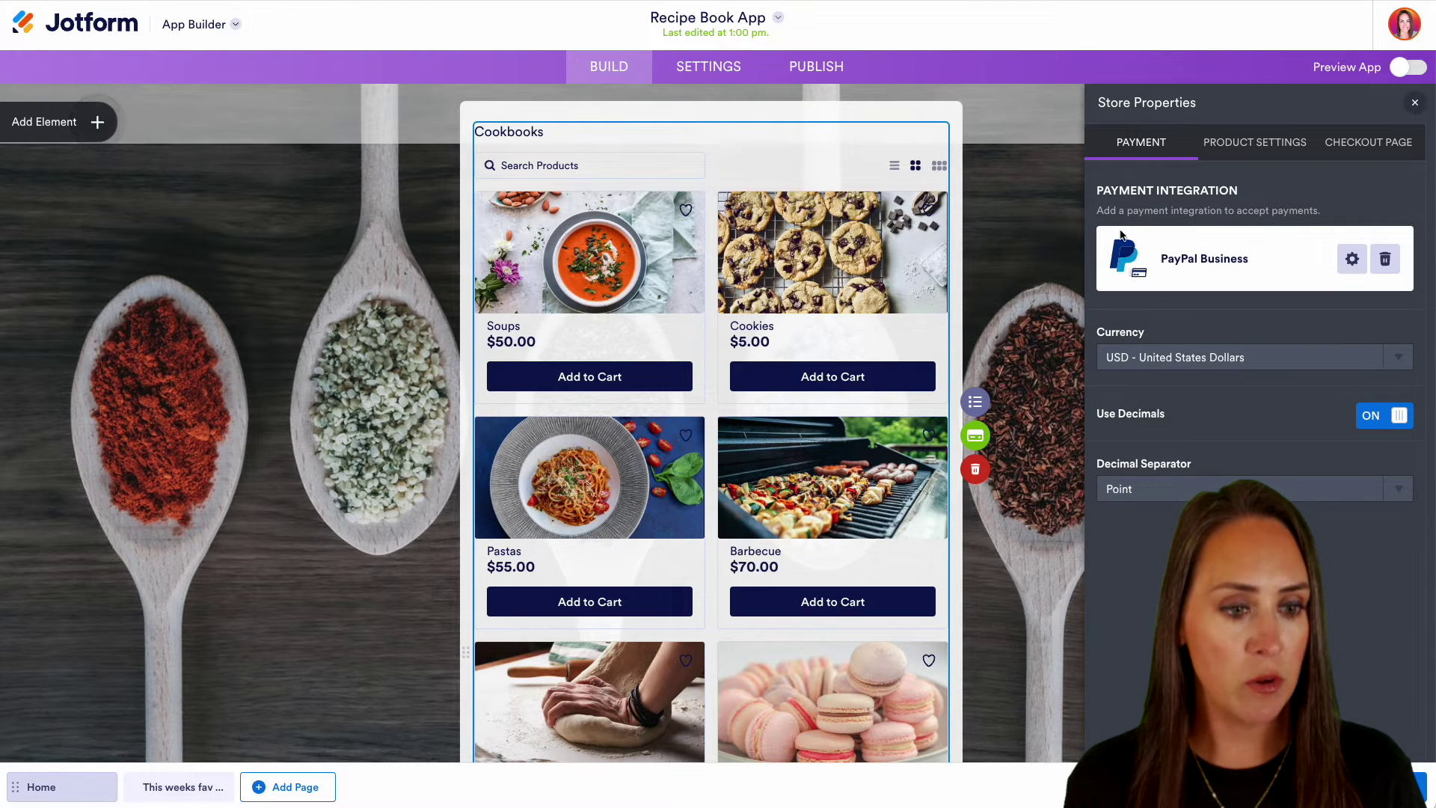
Step: Set the product layout to Three Columns and keep Enable Search on
{"action": "left_click", "coordinate": [1266, 148]}
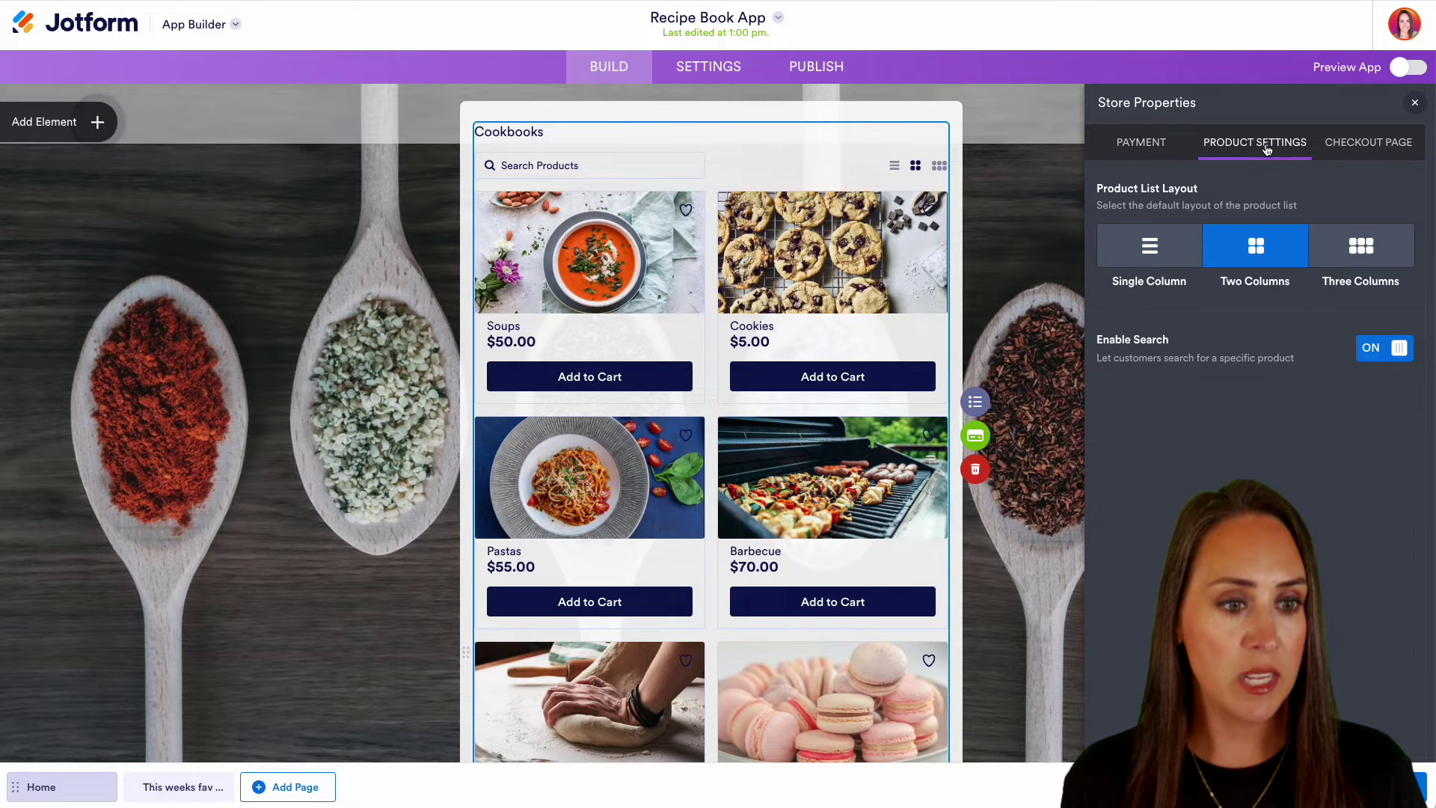
{"action": "left_click", "coordinate": [1159, 261]}
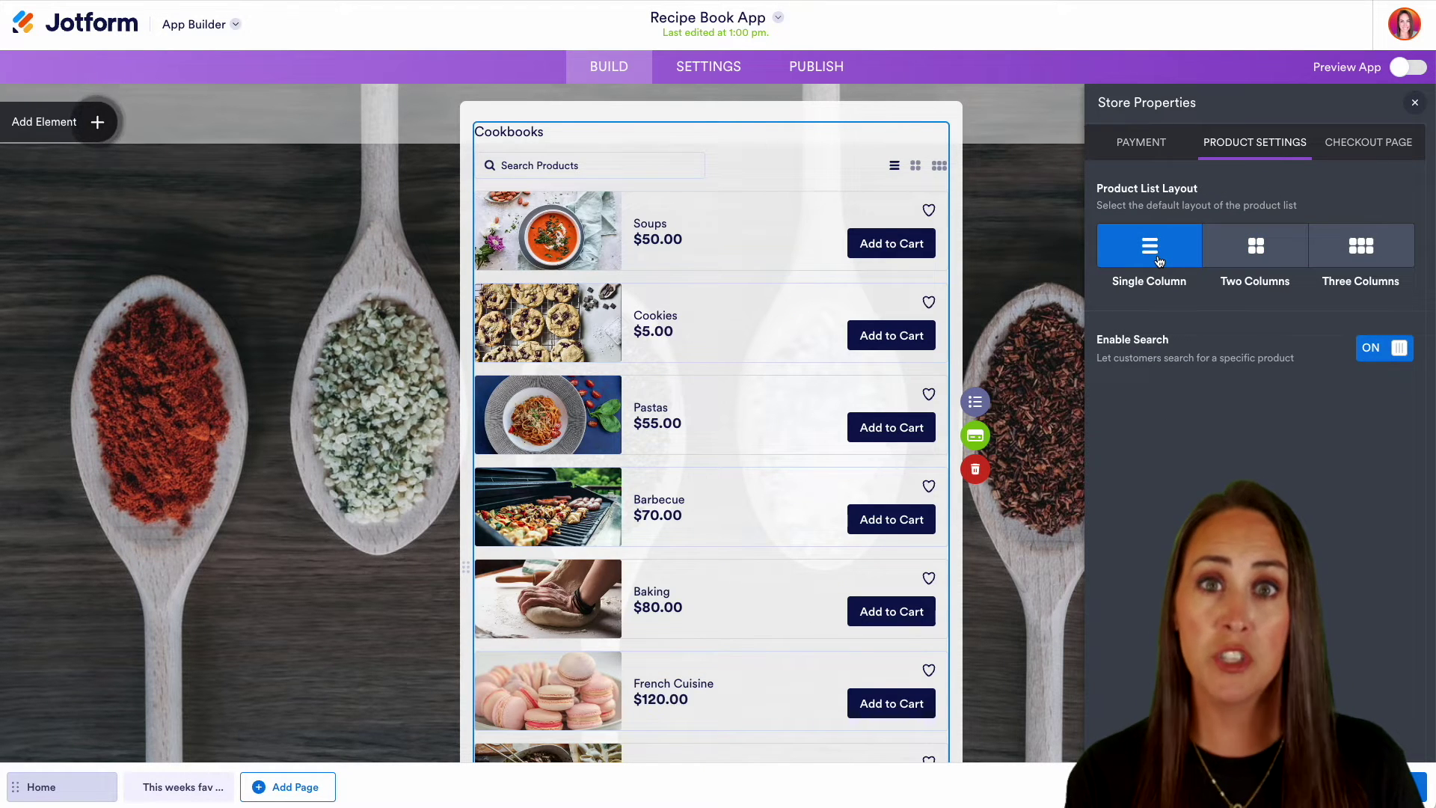
{"action": "left_click", "coordinate": [1375, 258]}
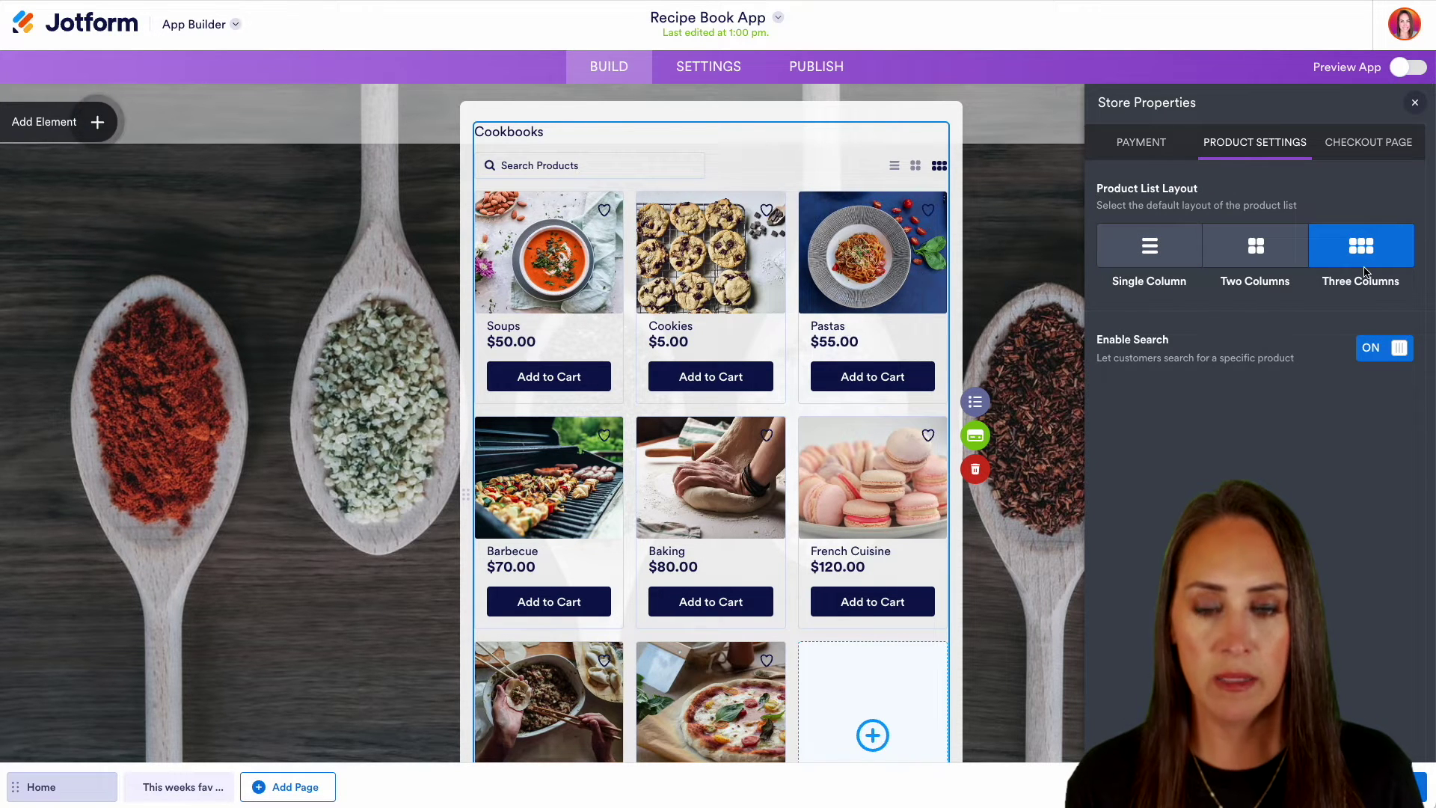
{"action": "left_click", "coordinate": [1401, 349]}
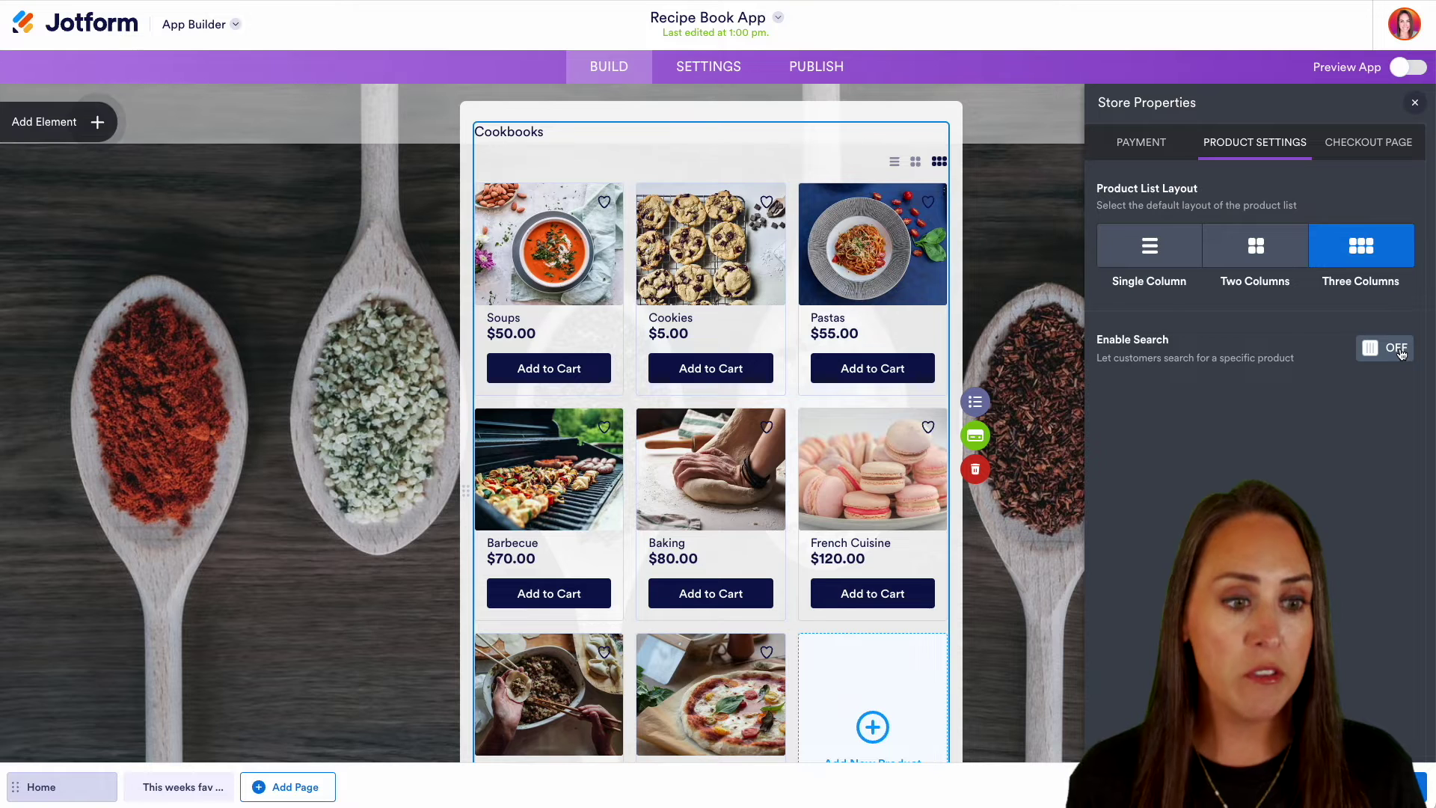
{"action": "left_click", "coordinate": [1391, 351]}
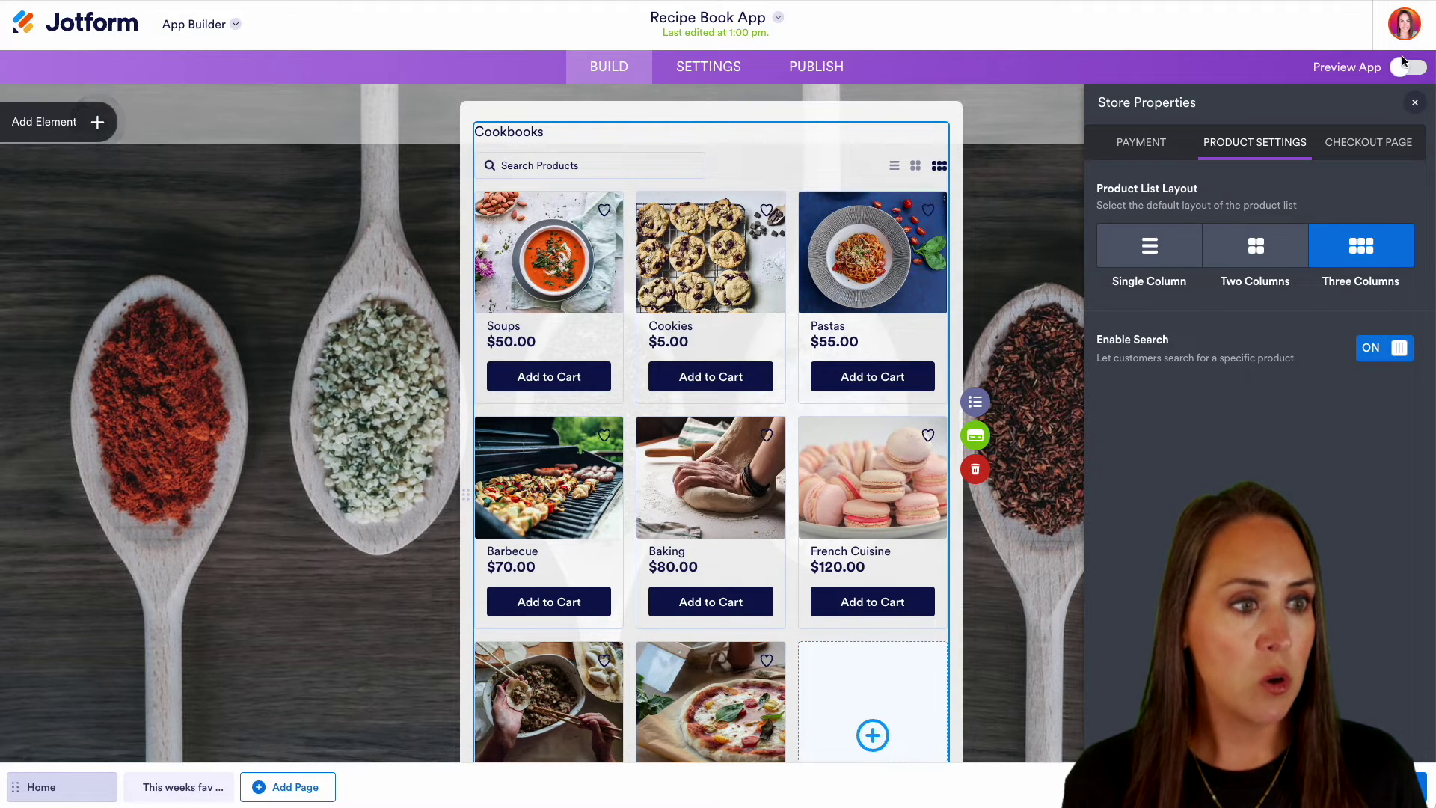
Step: Review the Checkout Page contact fields and close the store settings
{"action": "left_click", "coordinate": [1397, 147]}
{"action": "scroll", "coordinate": [1383, 395], "scroll_direction": "down", "scroll_amount": 2}
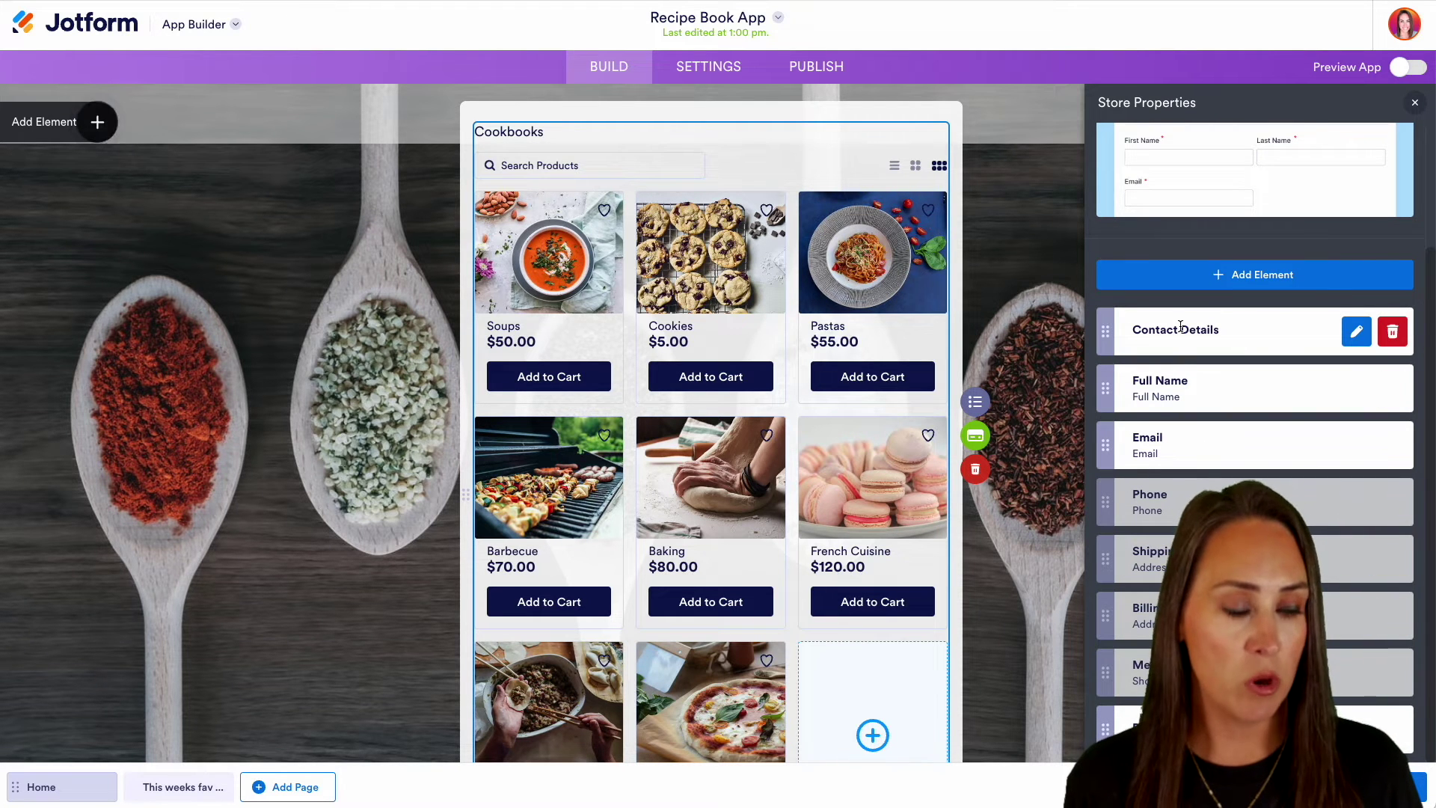
{"action": "scroll", "coordinate": [1271, 359], "scroll_direction": "up", "scroll_amount": 1}
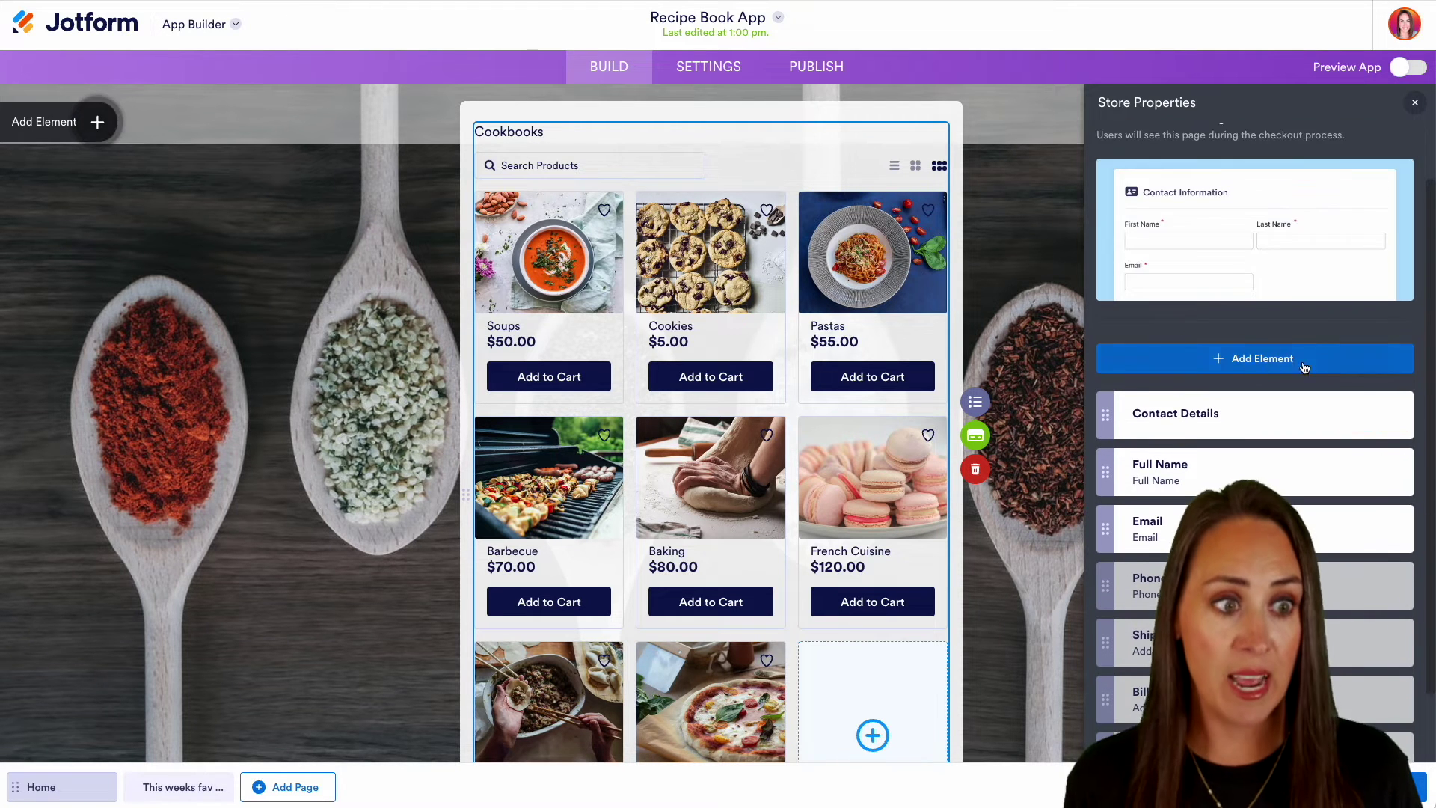
{"action": "left_click", "coordinate": [1414, 104]}
Step: Scroll down the canvas and select the Share Recipe button
{"action": "scroll", "coordinate": [1051, 521], "scroll_direction": "down", "scroll_amount": 6}
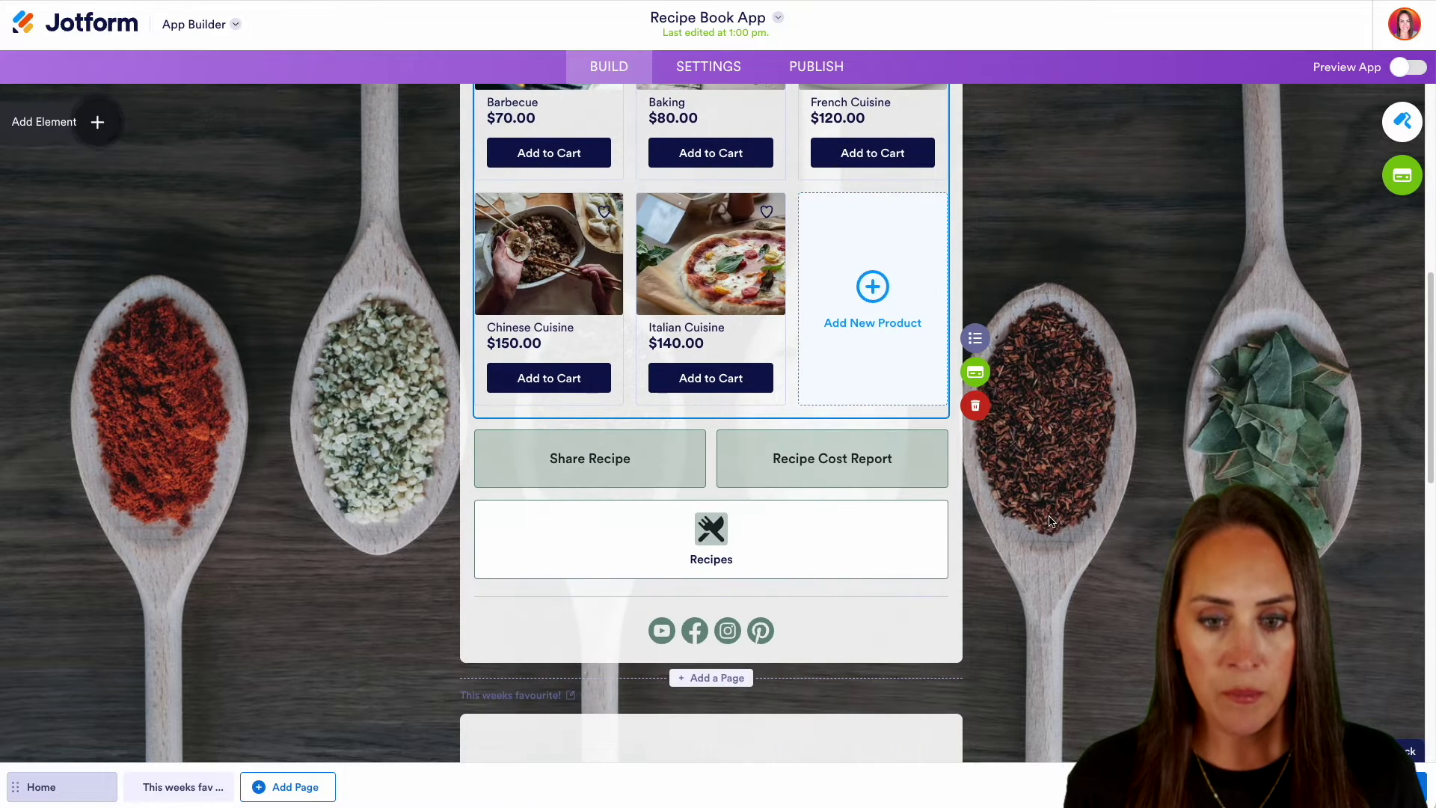
{"action": "scroll", "coordinate": [1051, 521], "scroll_direction": "down", "scroll_amount": 2}
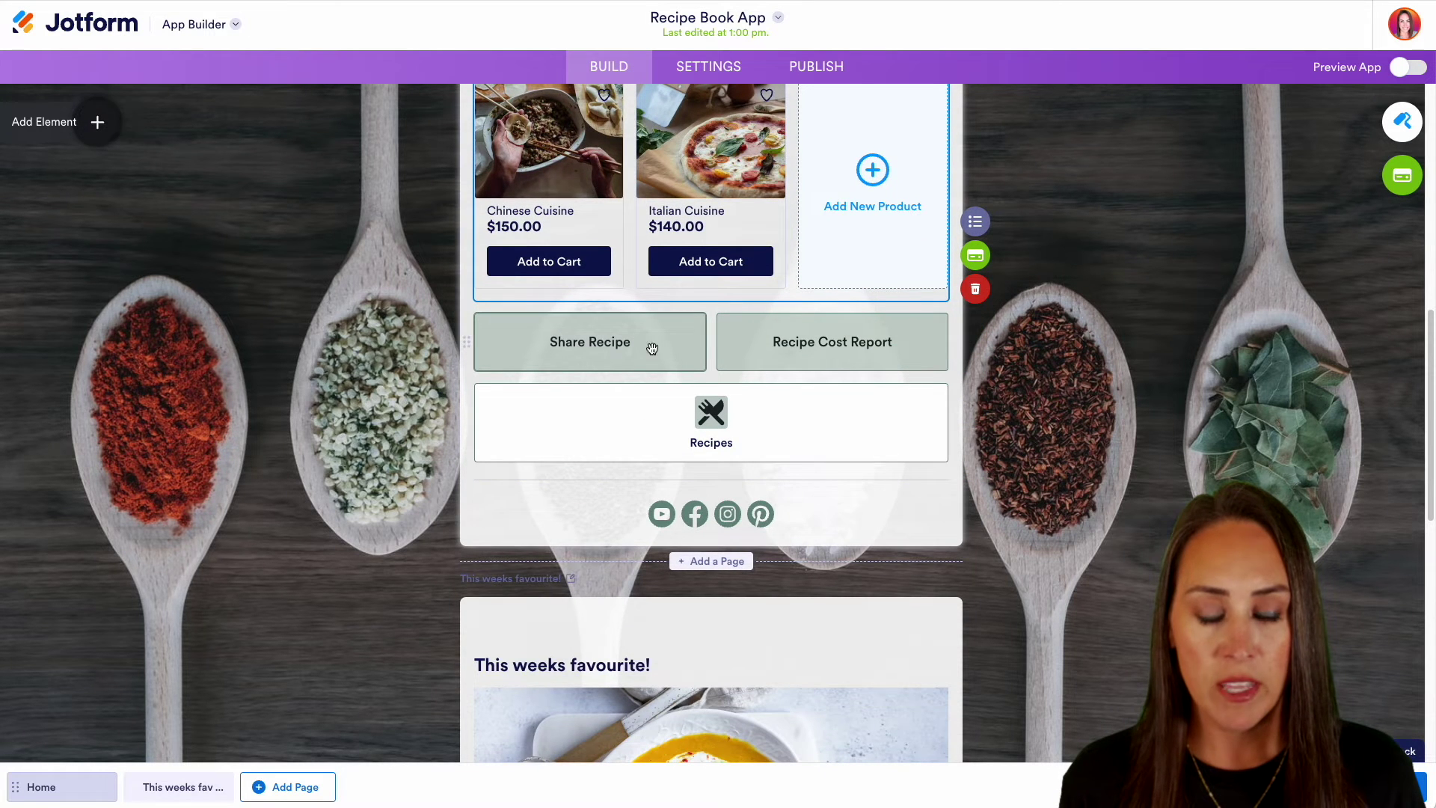
{"action": "left_click", "coordinate": [635, 350]}
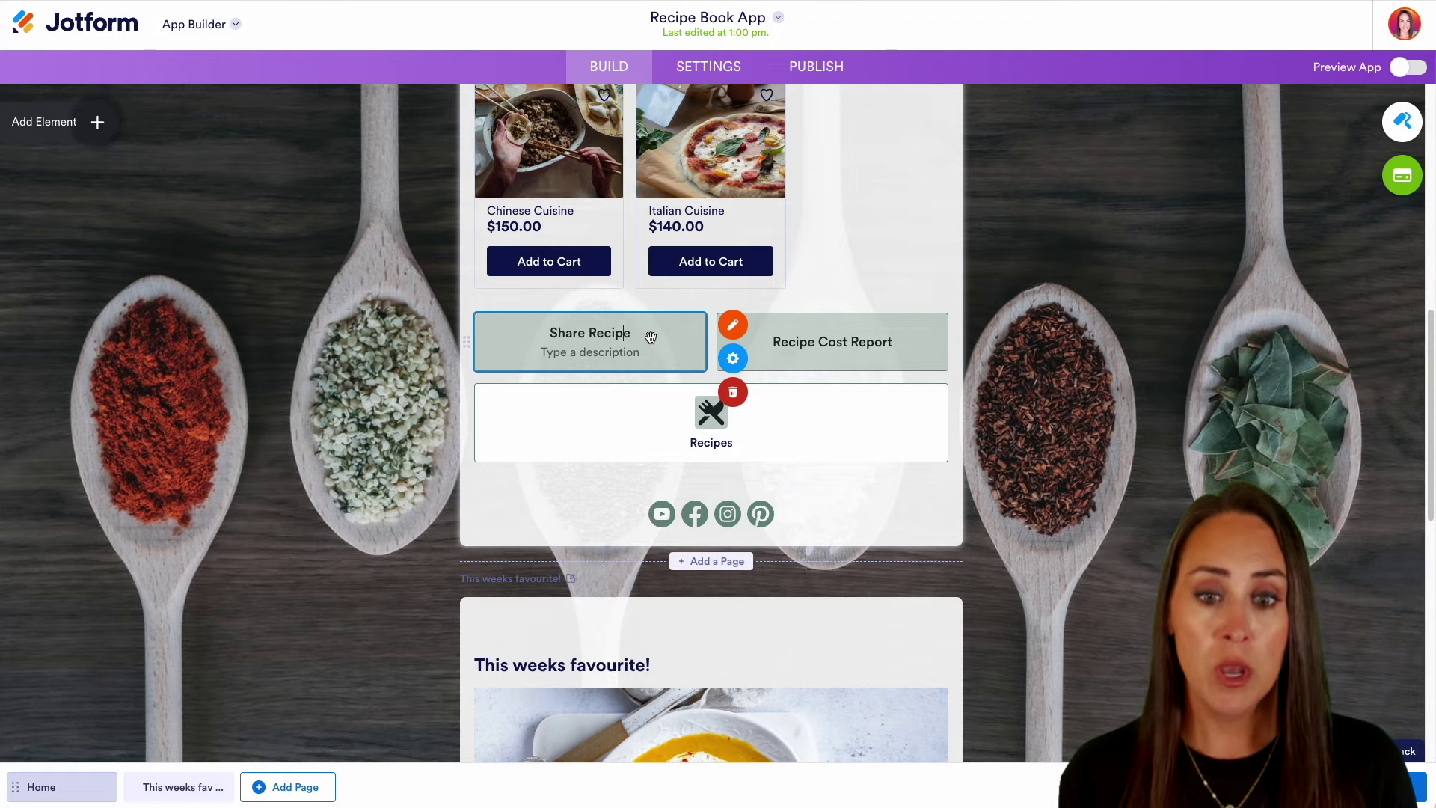
{"action": "left_click", "coordinate": [733, 326]}
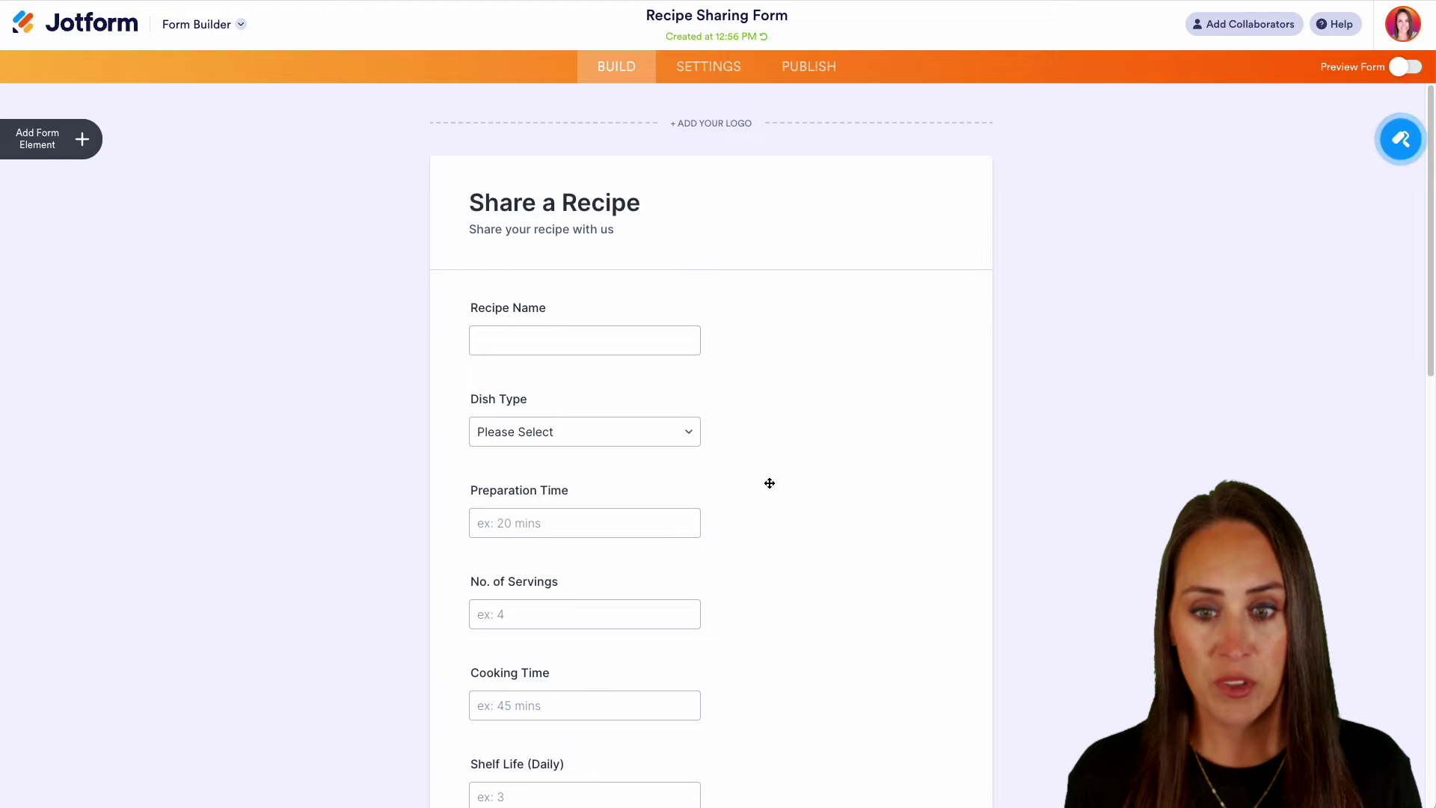
{"action": "scroll", "coordinate": [801, 535], "scroll_direction": "down", "scroll_amount": 6}
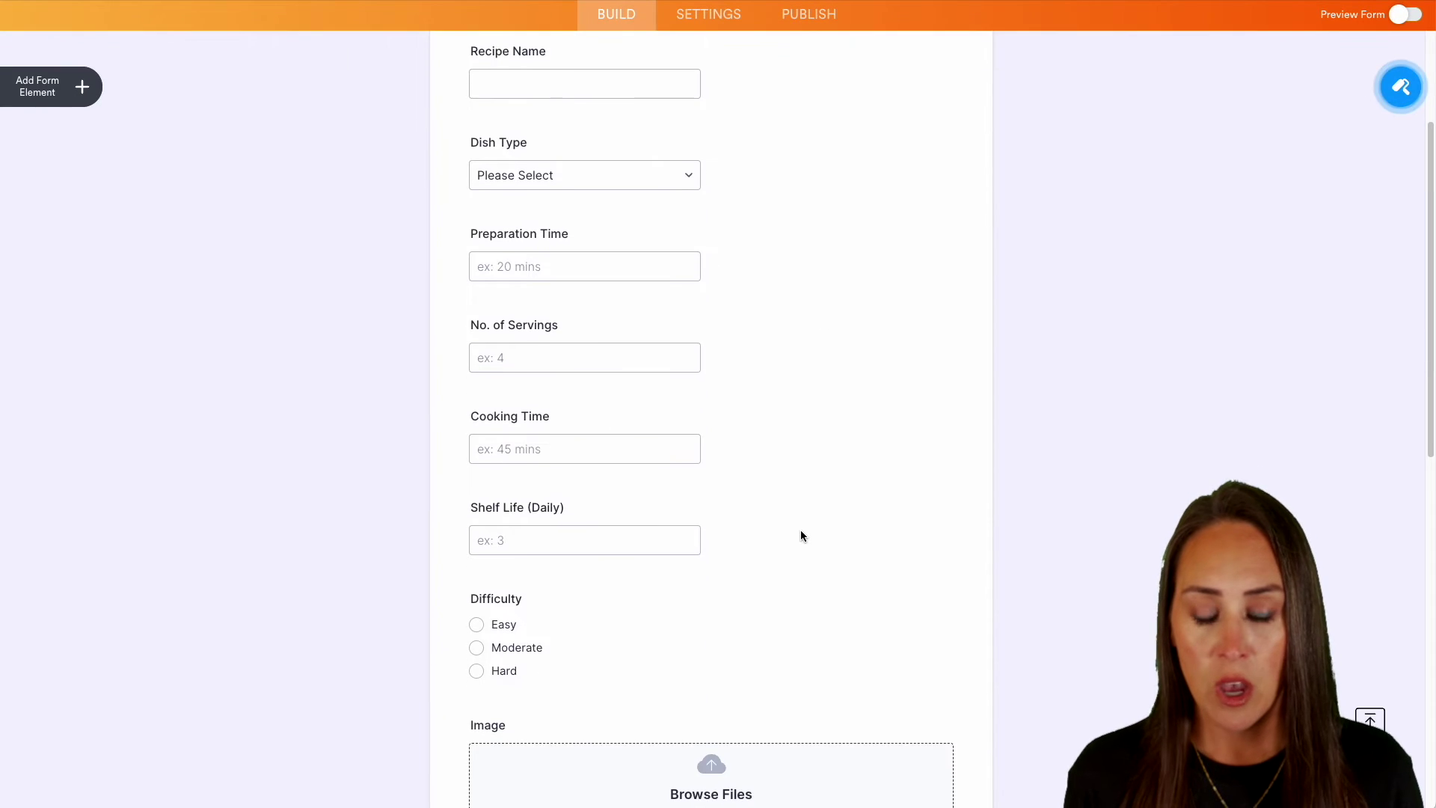
{"action": "scroll", "coordinate": [858, 506], "scroll_direction": "down", "scroll_amount": 8}
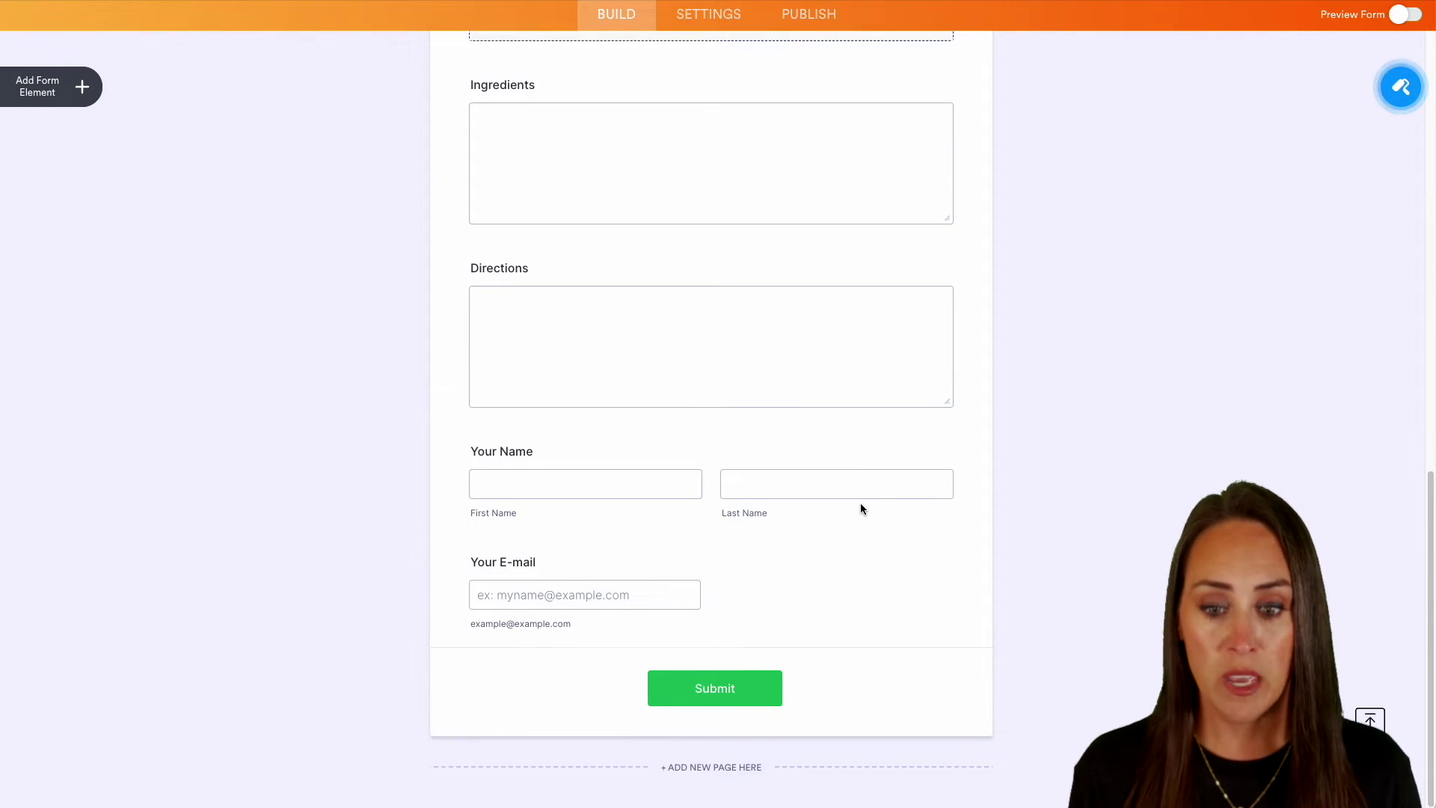
{"action": "scroll", "coordinate": [860, 508], "scroll_direction": "up", "scroll_amount": 2}
{"action": "scroll", "coordinate": [796, 622], "scroll_direction": "up", "scroll_amount": 13}
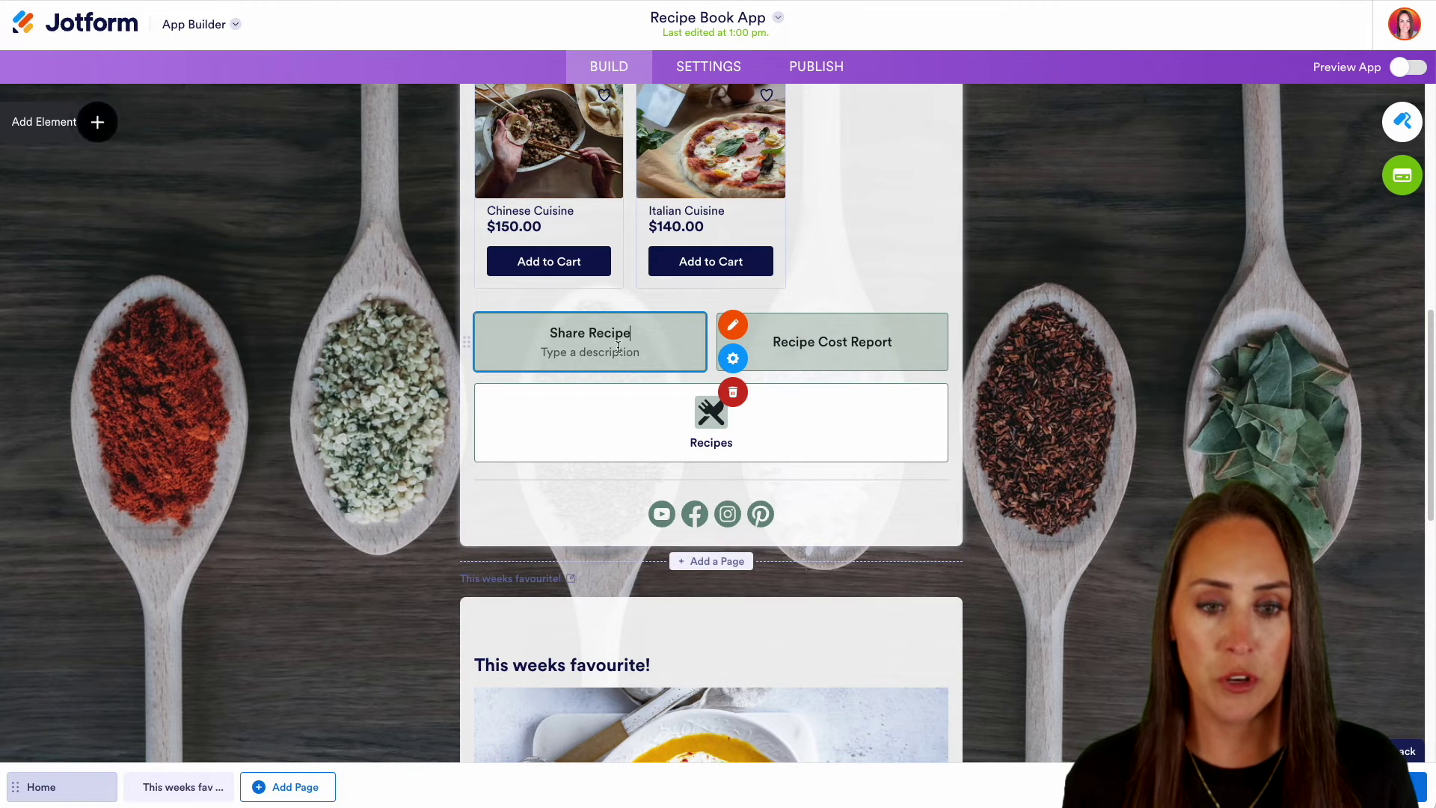
Step: Open the Recipe Cost Report button's linked form and look it over
{"action": "left_click", "coordinate": [778, 350]}
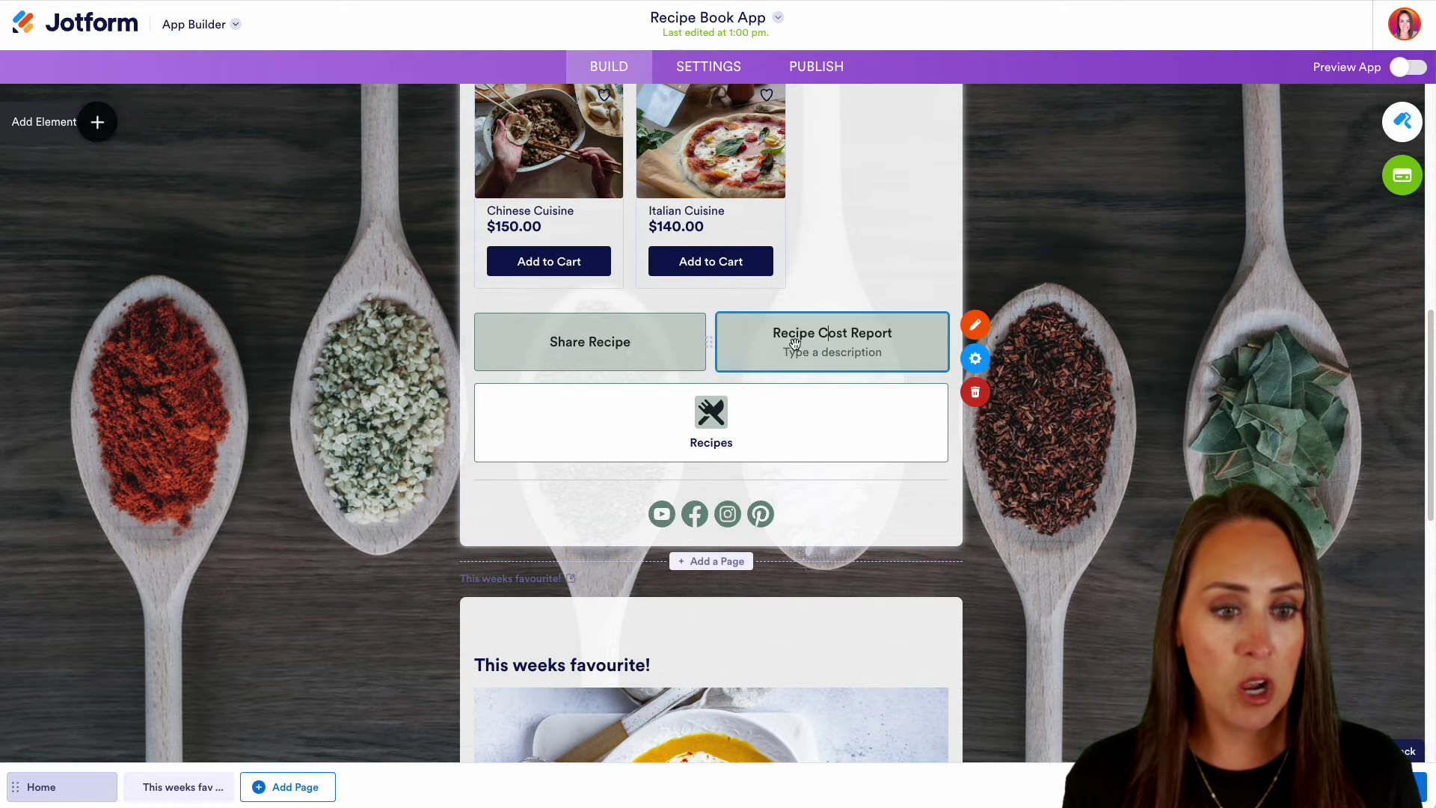
{"action": "left_click", "coordinate": [974, 326]}
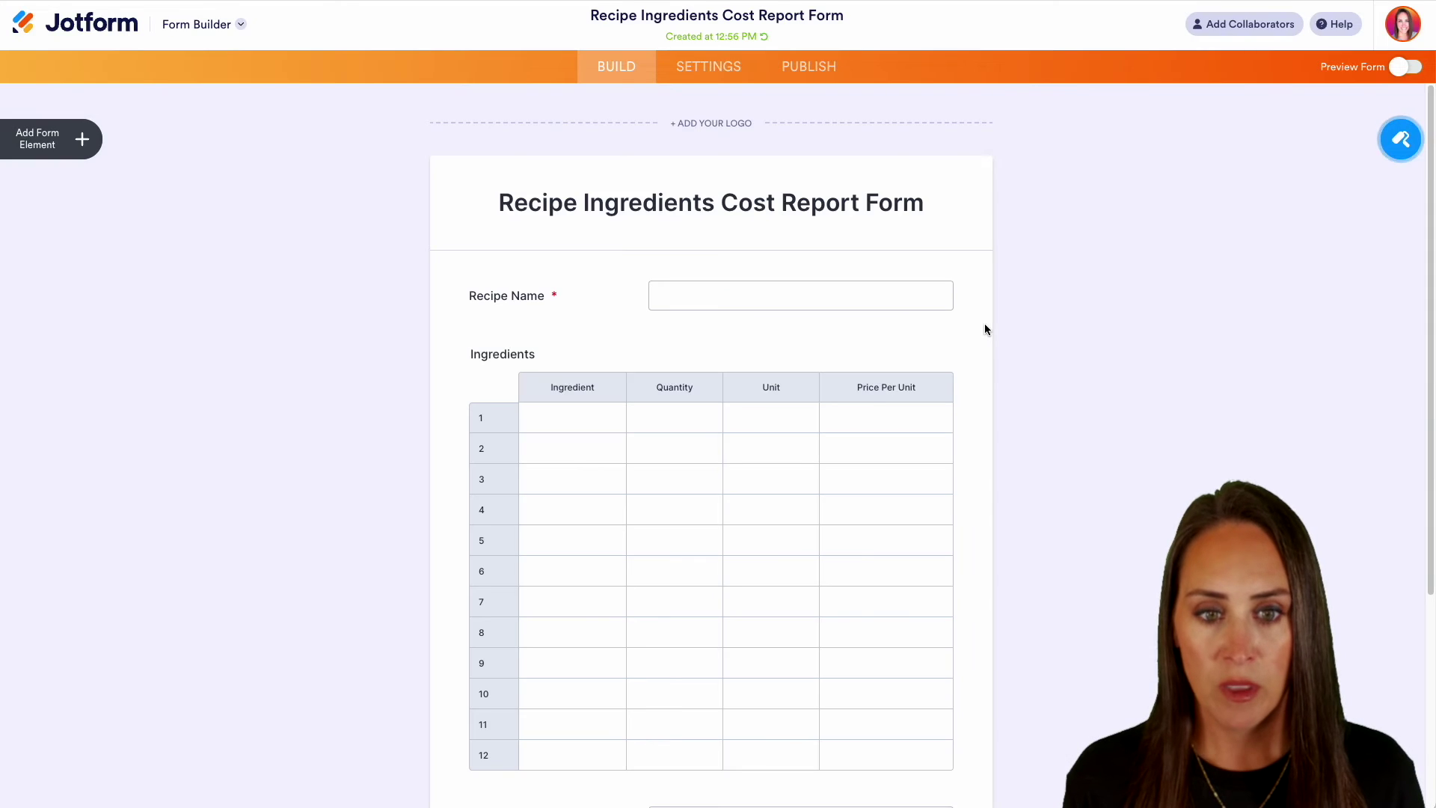
{"action": "scroll", "coordinate": [978, 426], "scroll_direction": "down", "scroll_amount": 4}
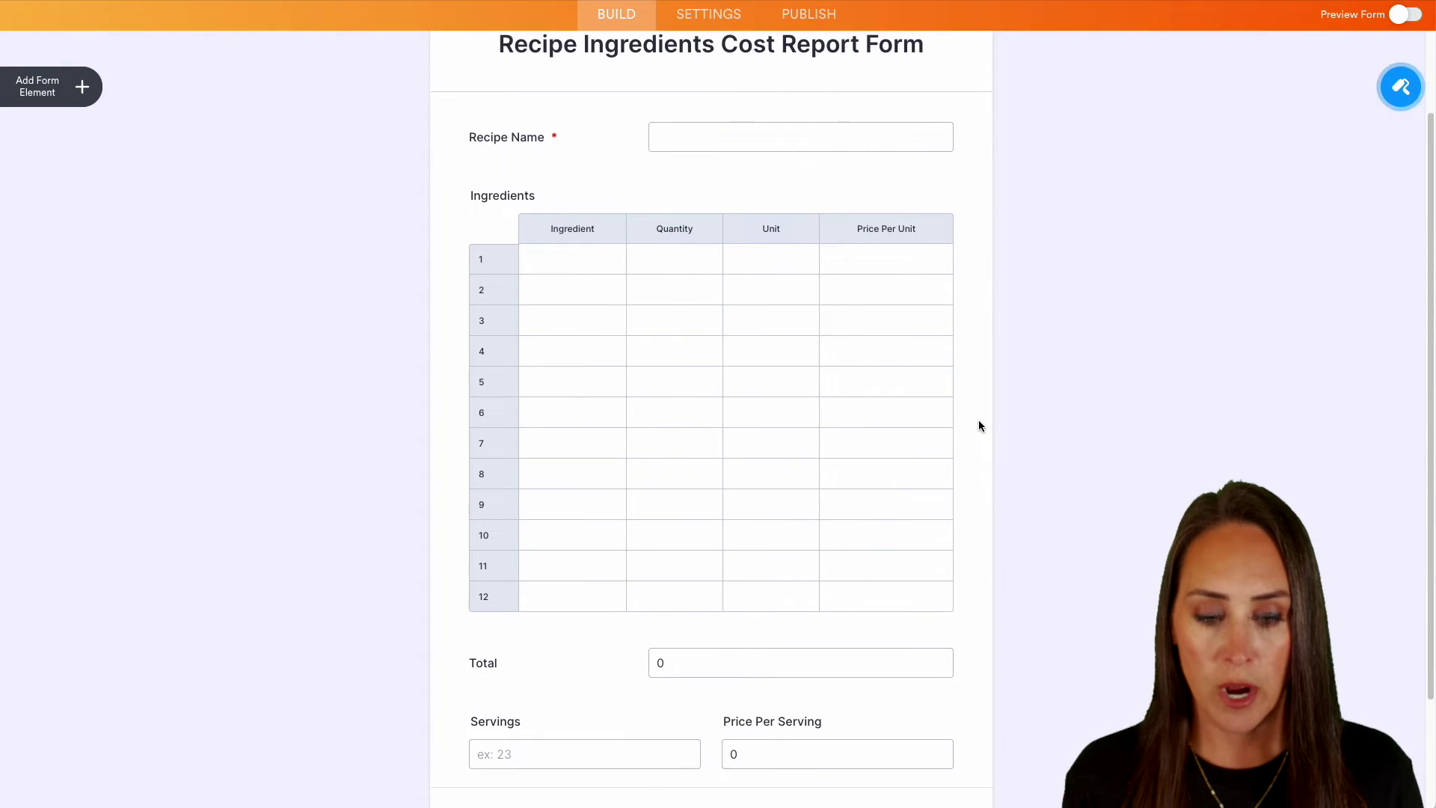
{"action": "scroll", "coordinate": [978, 425], "scroll_direction": "up", "scroll_amount": 5}
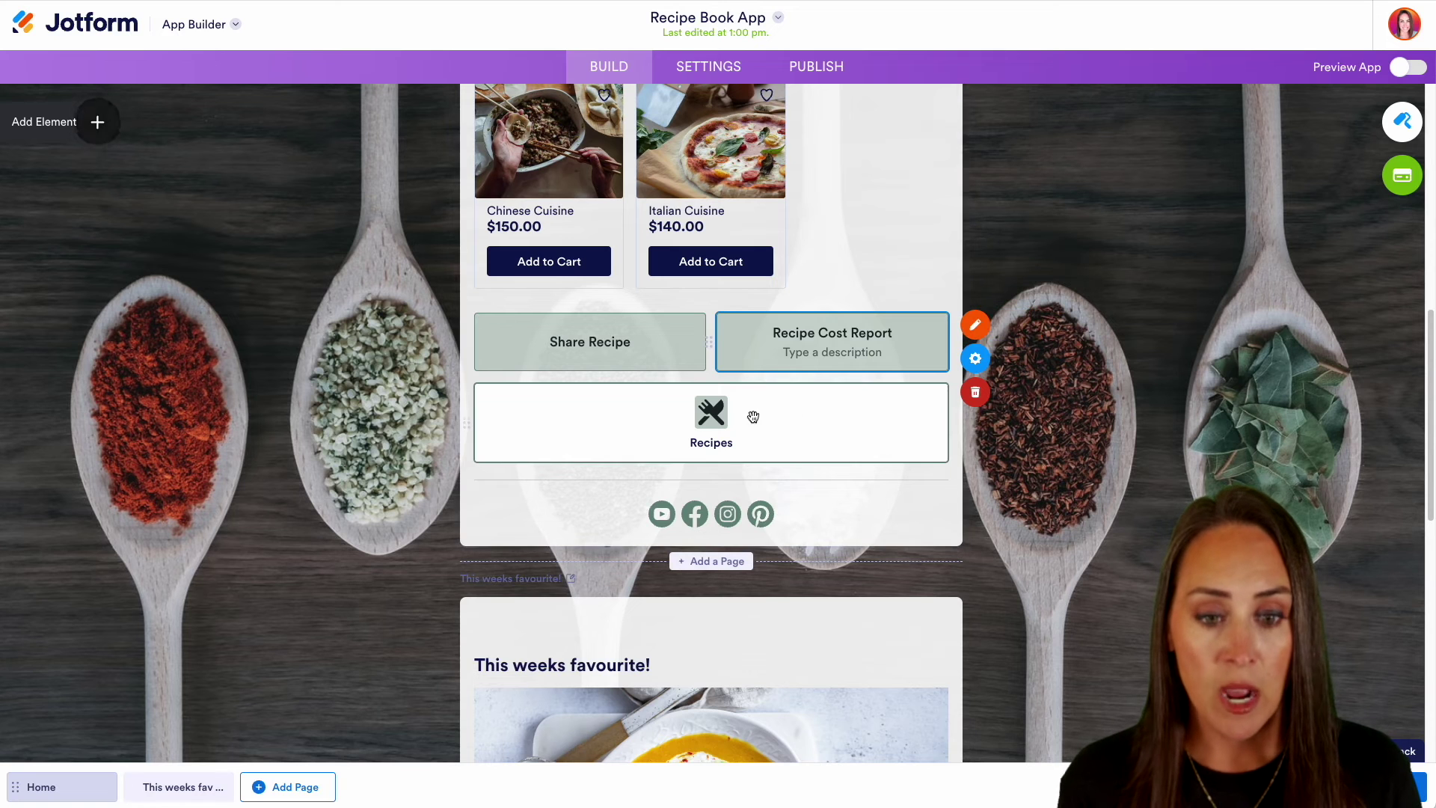
{"action": "left_click", "coordinate": [742, 416]}
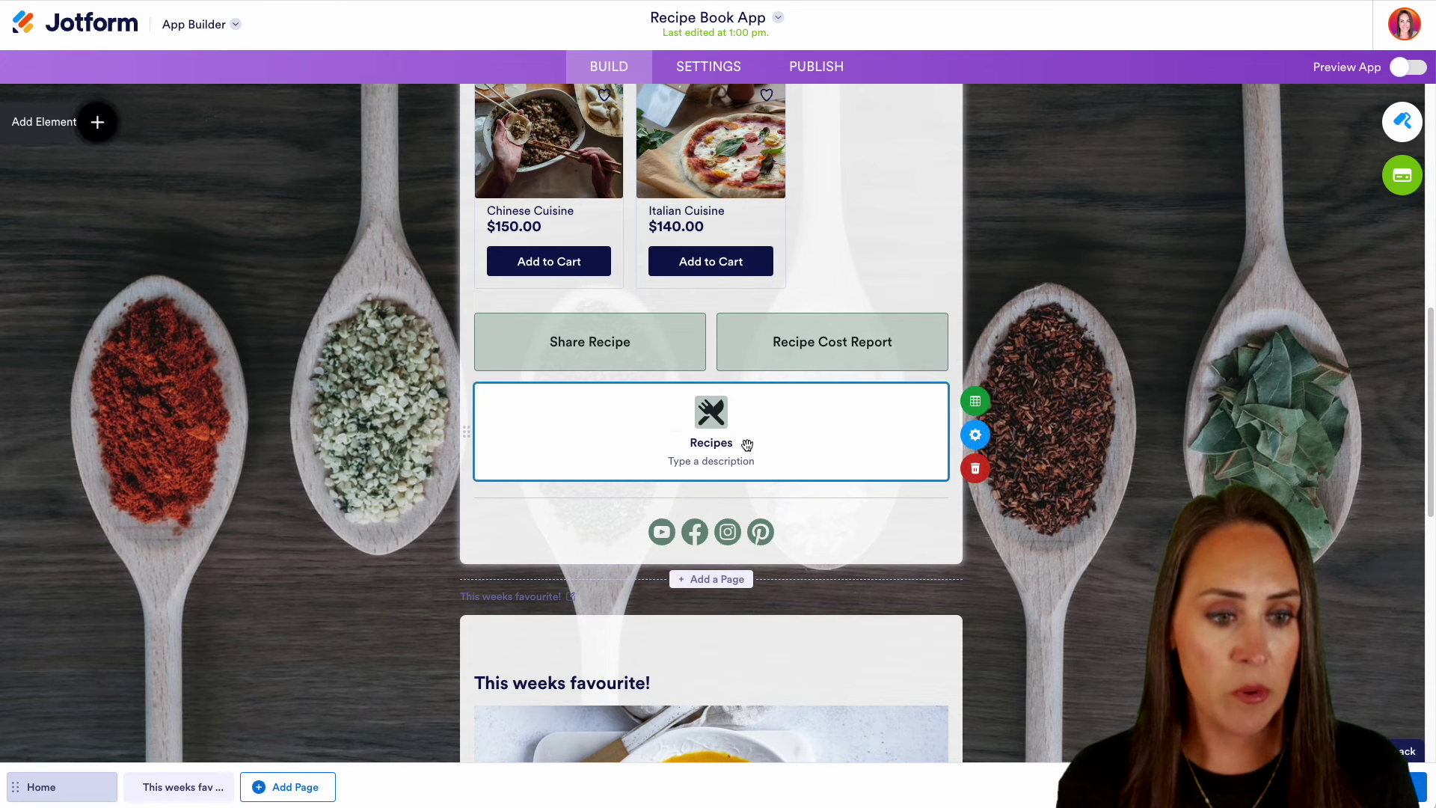
{"action": "left_click", "coordinate": [994, 404]}
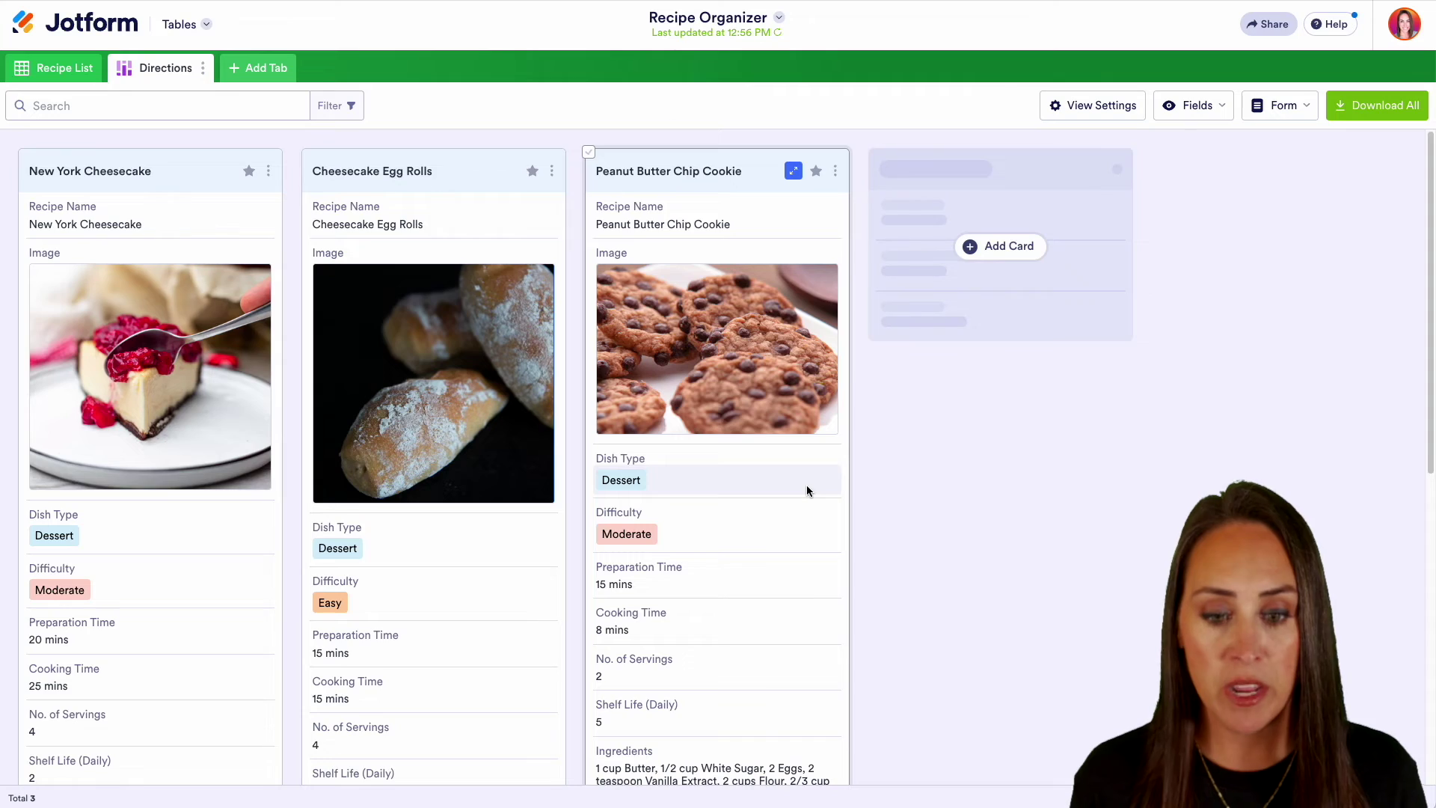
{"action": "scroll", "coordinate": [806, 485], "scroll_direction": "down", "scroll_amount": 5}
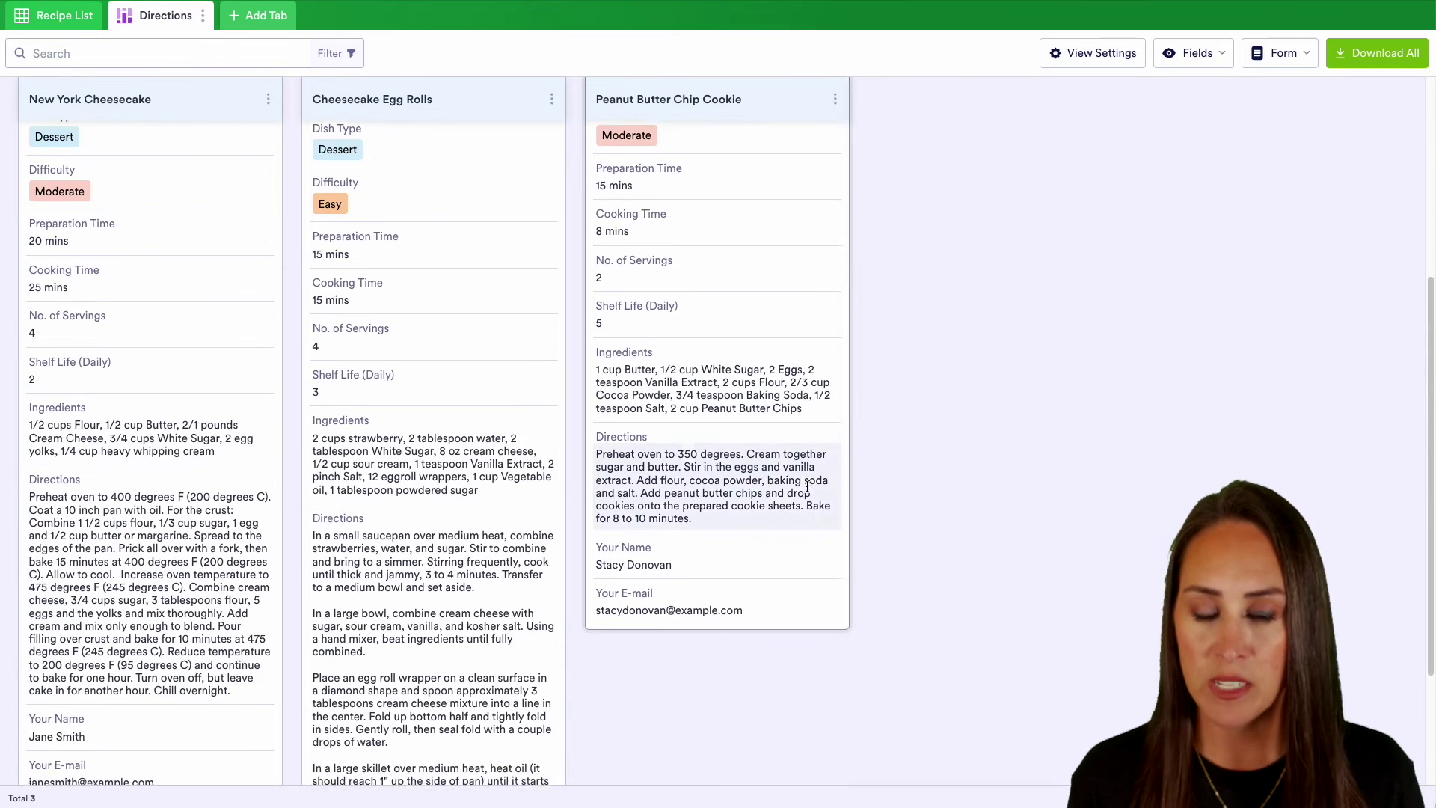
{"action": "scroll", "coordinate": [806, 485], "scroll_direction": "up", "scroll_amount": 6}
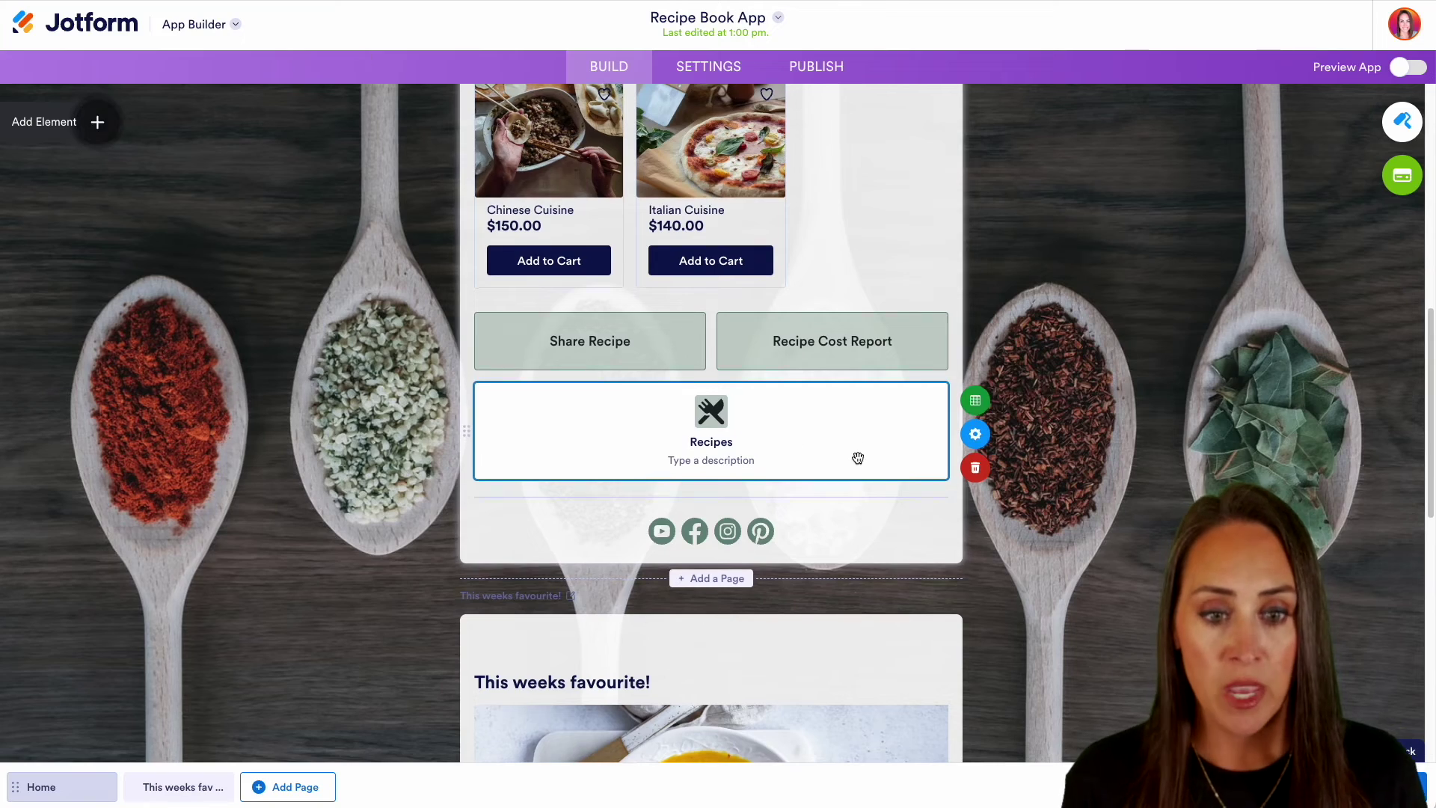
Step: Open the Social Follow properties for the row of social media icons
{"action": "scroll", "coordinate": [823, 433], "scroll_direction": "down", "scroll_amount": 2}
{"action": "left_click", "coordinate": [792, 377]}
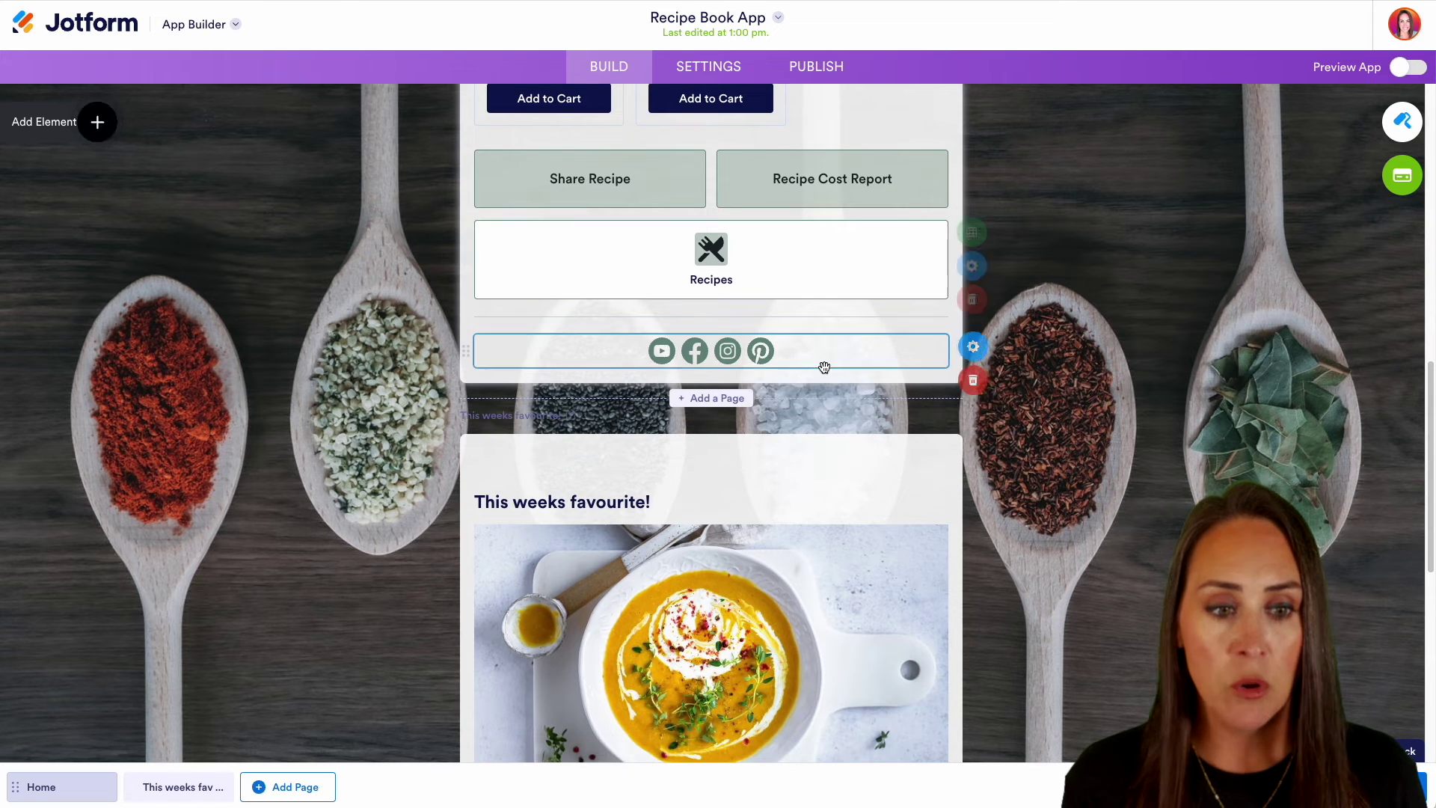
{"action": "left_click", "coordinate": [975, 349]}
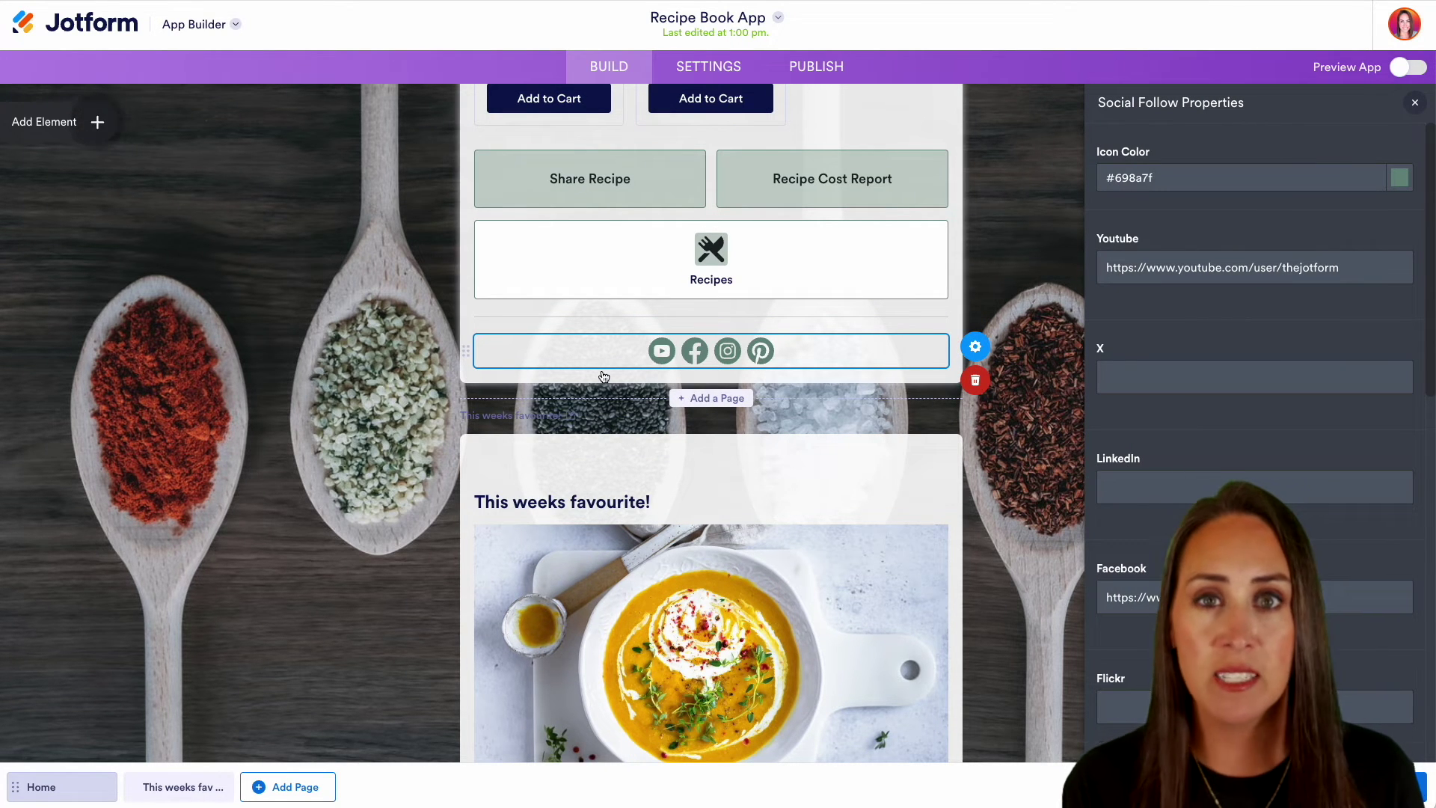
Step: Open Add Element and browse the App Elements list
{"action": "left_click", "coordinate": [96, 122]}
{"action": "scroll", "coordinate": [93, 463], "scroll_direction": "down", "scroll_amount": 6}
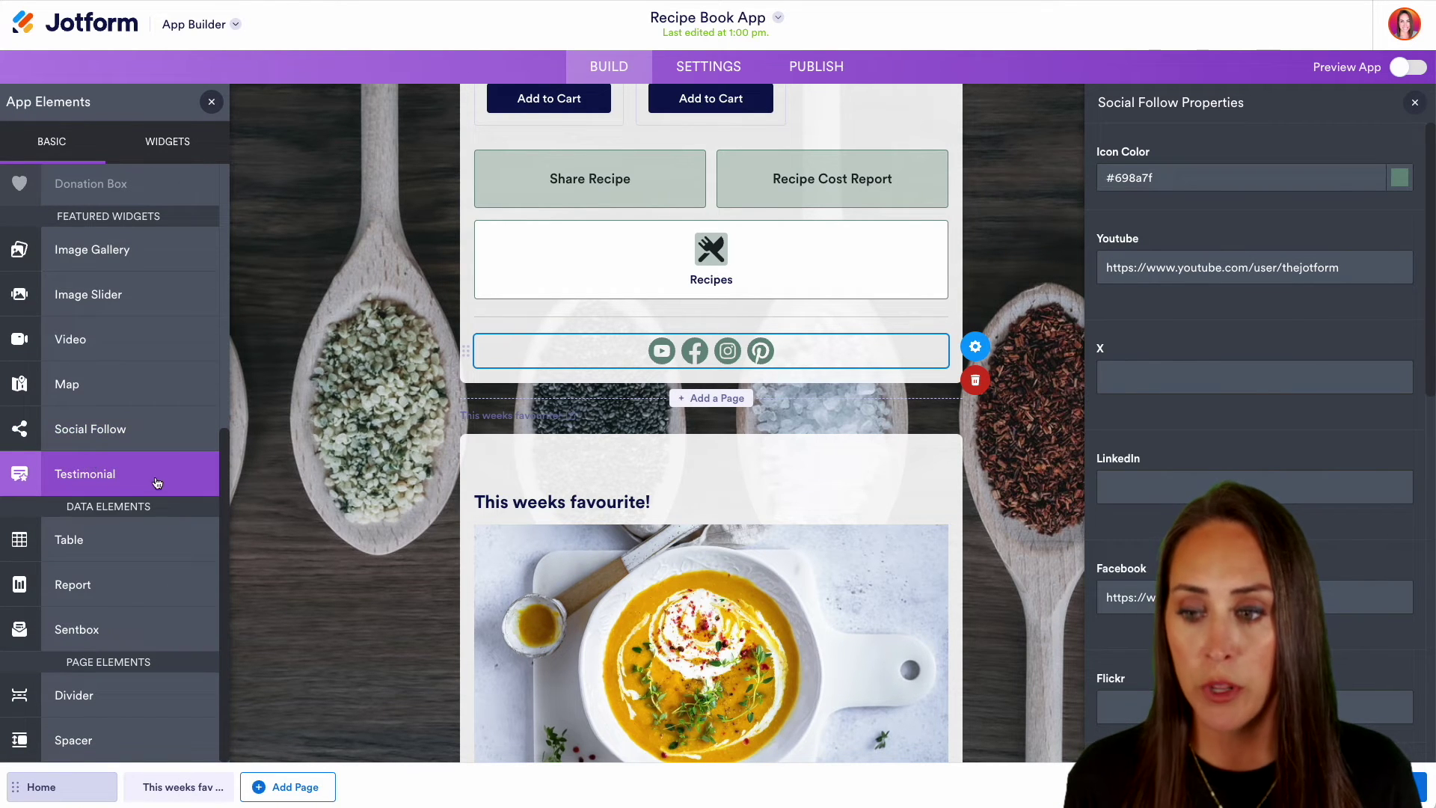
{"action": "scroll", "coordinate": [824, 446], "scroll_direction": "down", "scroll_amount": 1}
{"action": "scroll", "coordinate": [823, 446], "scroll_direction": "down", "scroll_amount": 3}
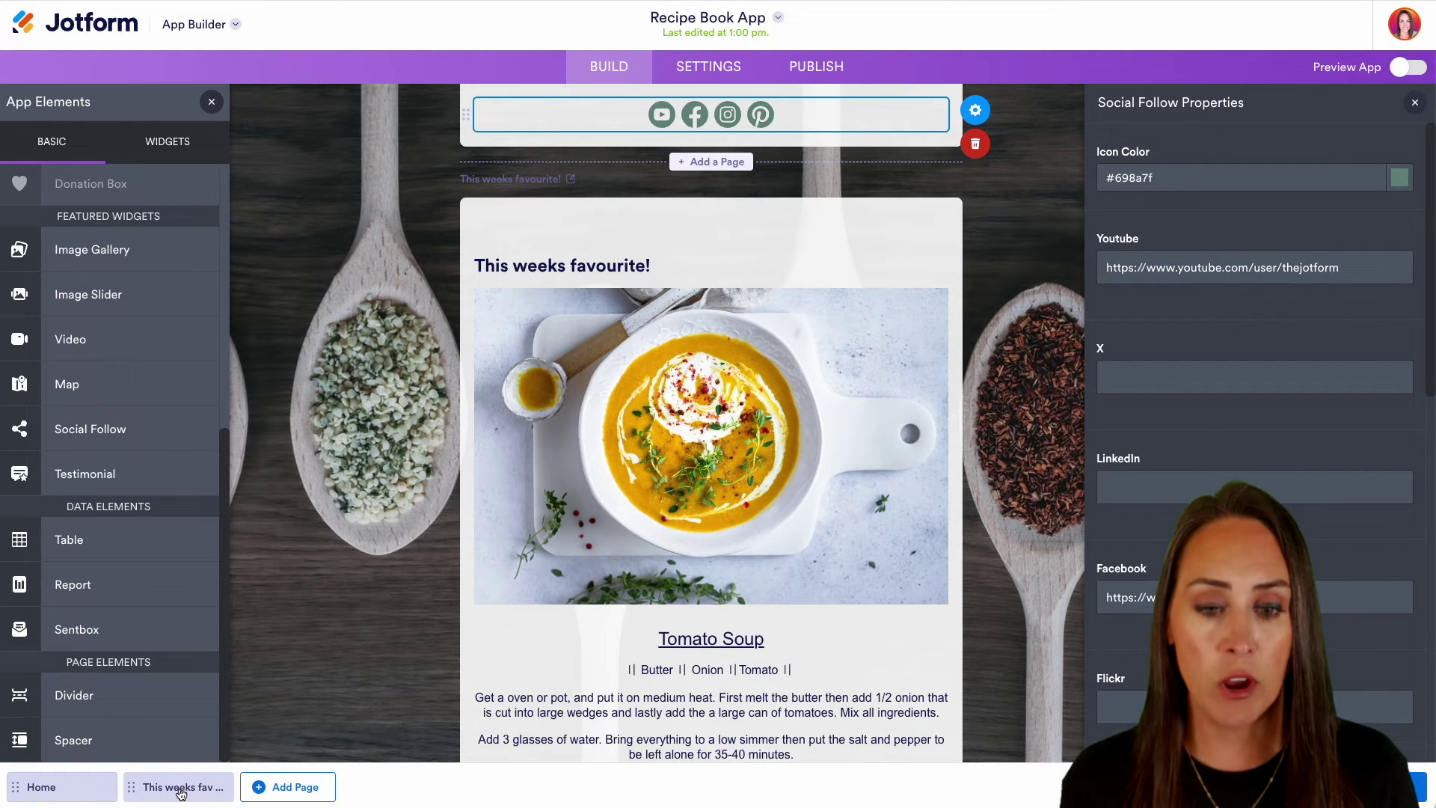
Step: Open the Contact Information Page card's properties, then return to the page top
{"action": "scroll", "coordinate": [760, 520], "scroll_direction": "down", "scroll_amount": 3}
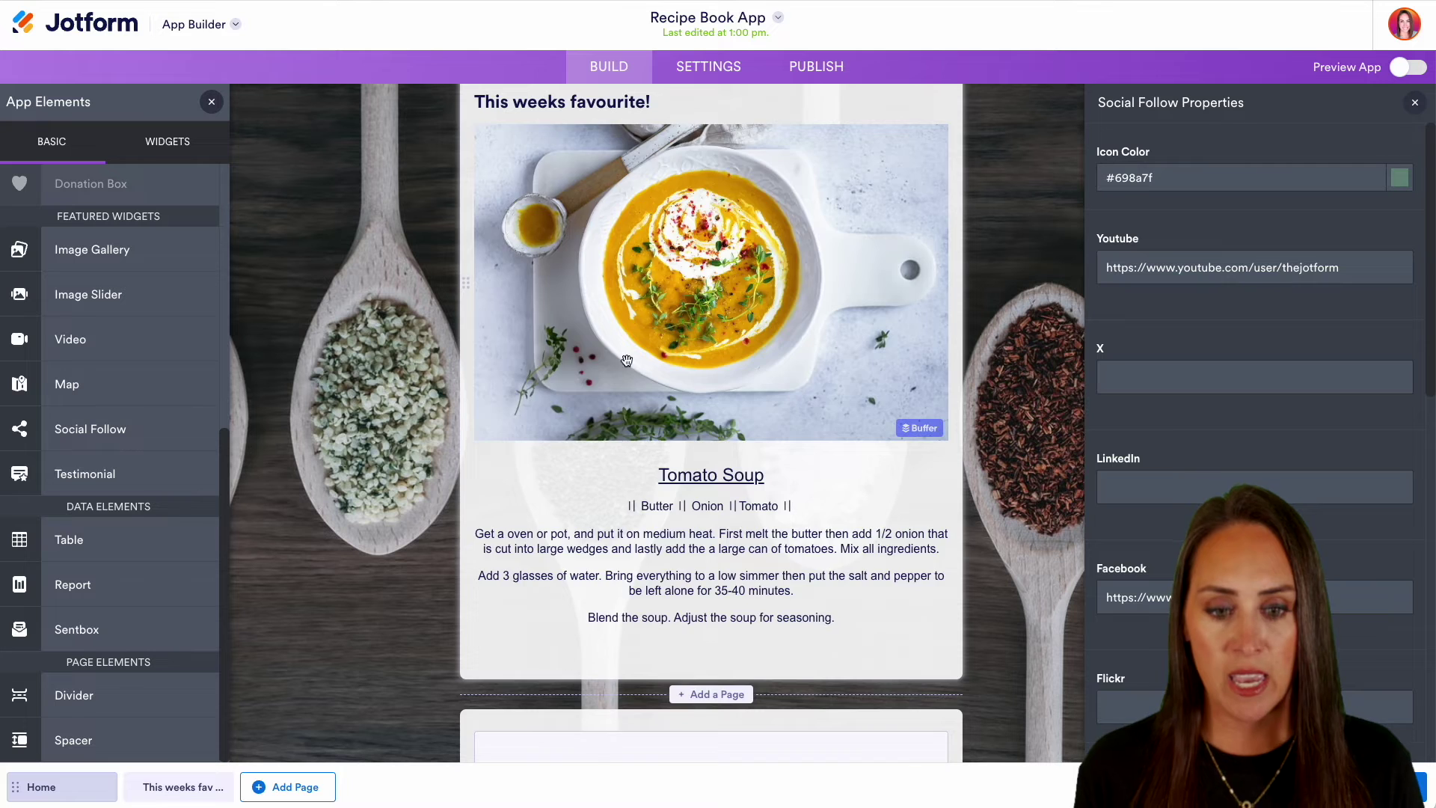
{"action": "scroll", "coordinate": [627, 361], "scroll_direction": "up", "scroll_amount": 2}
{"action": "scroll", "coordinate": [875, 438], "scroll_direction": "down", "scroll_amount": 3}
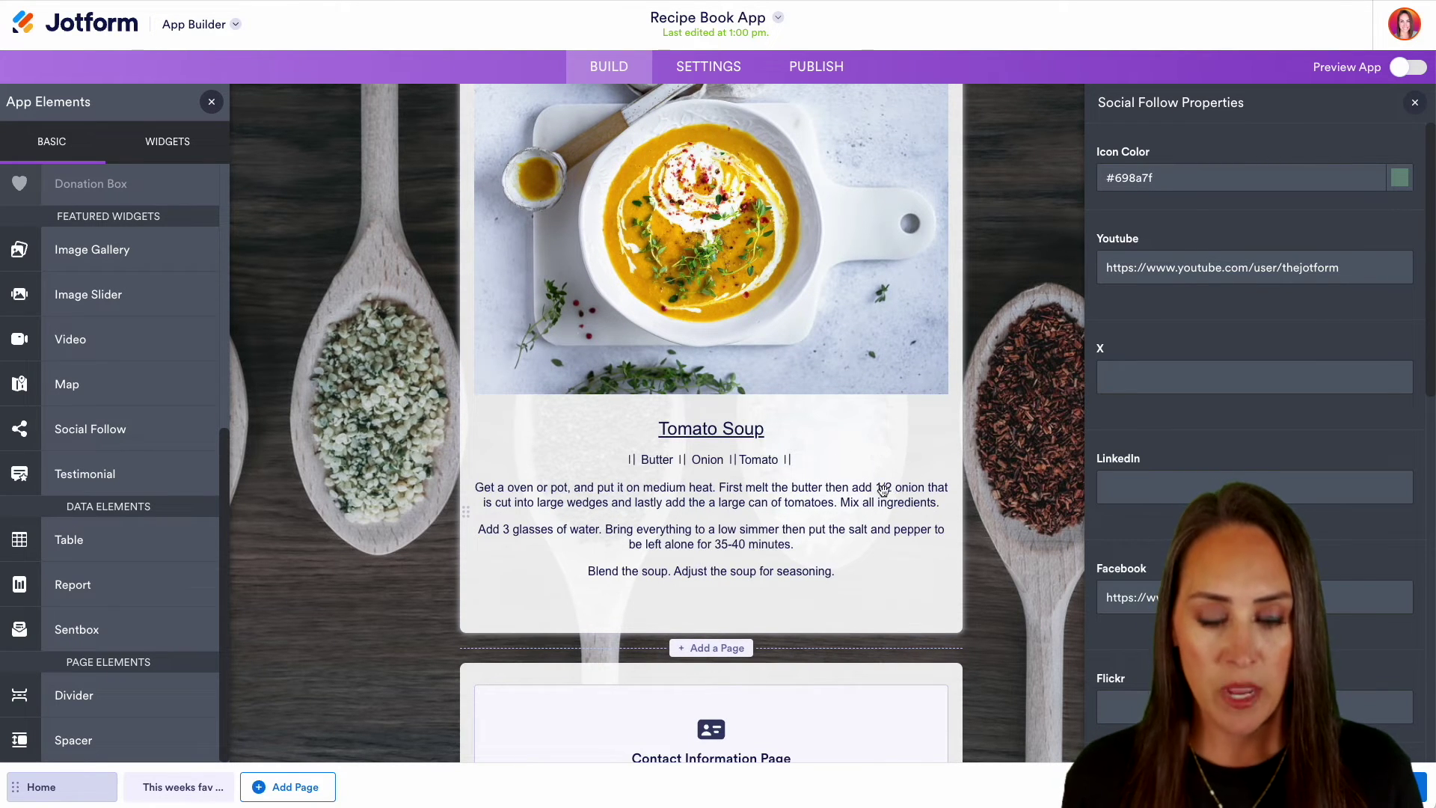
{"action": "scroll", "coordinate": [884, 492], "scroll_direction": "down", "scroll_amount": 3}
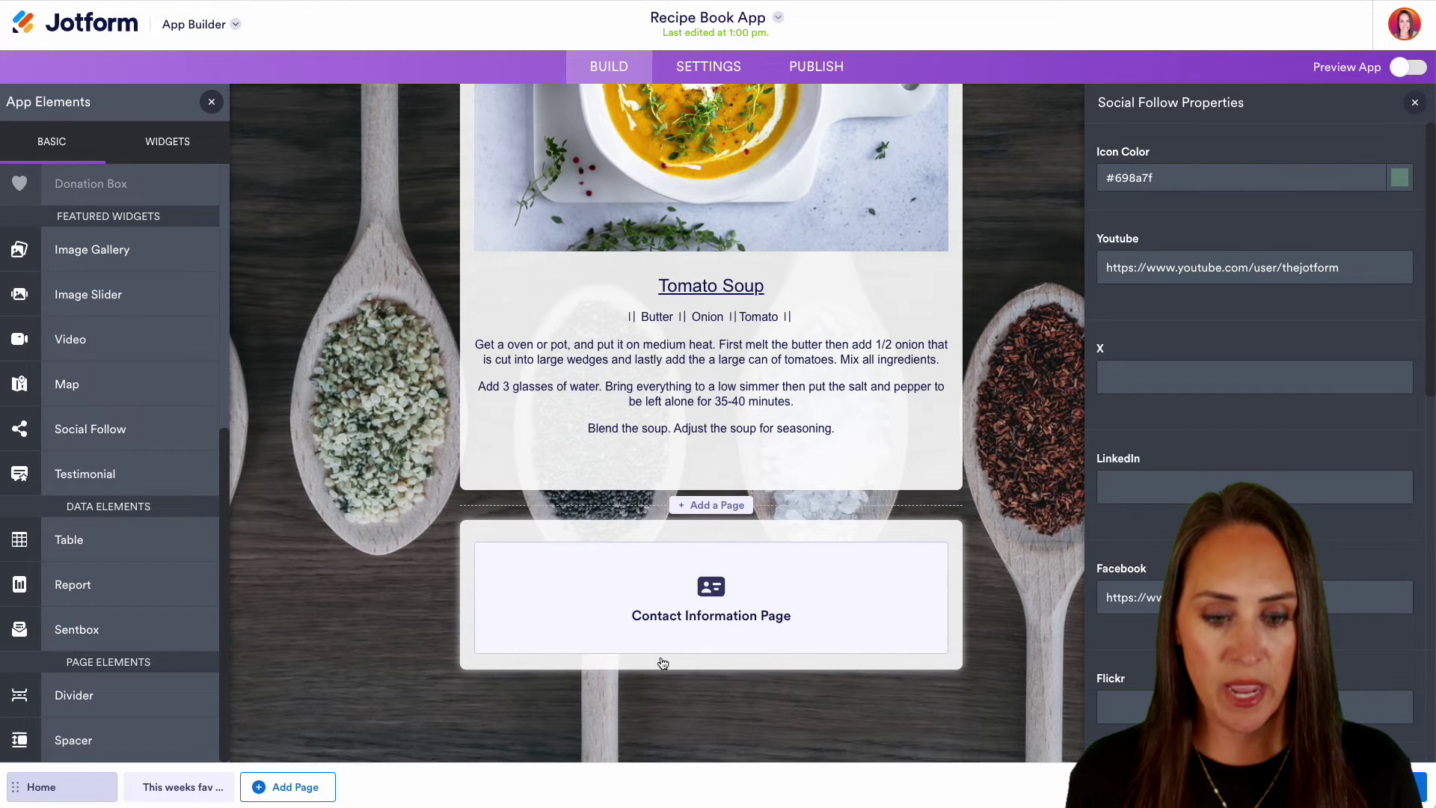
{"action": "left_click", "coordinate": [743, 609]}
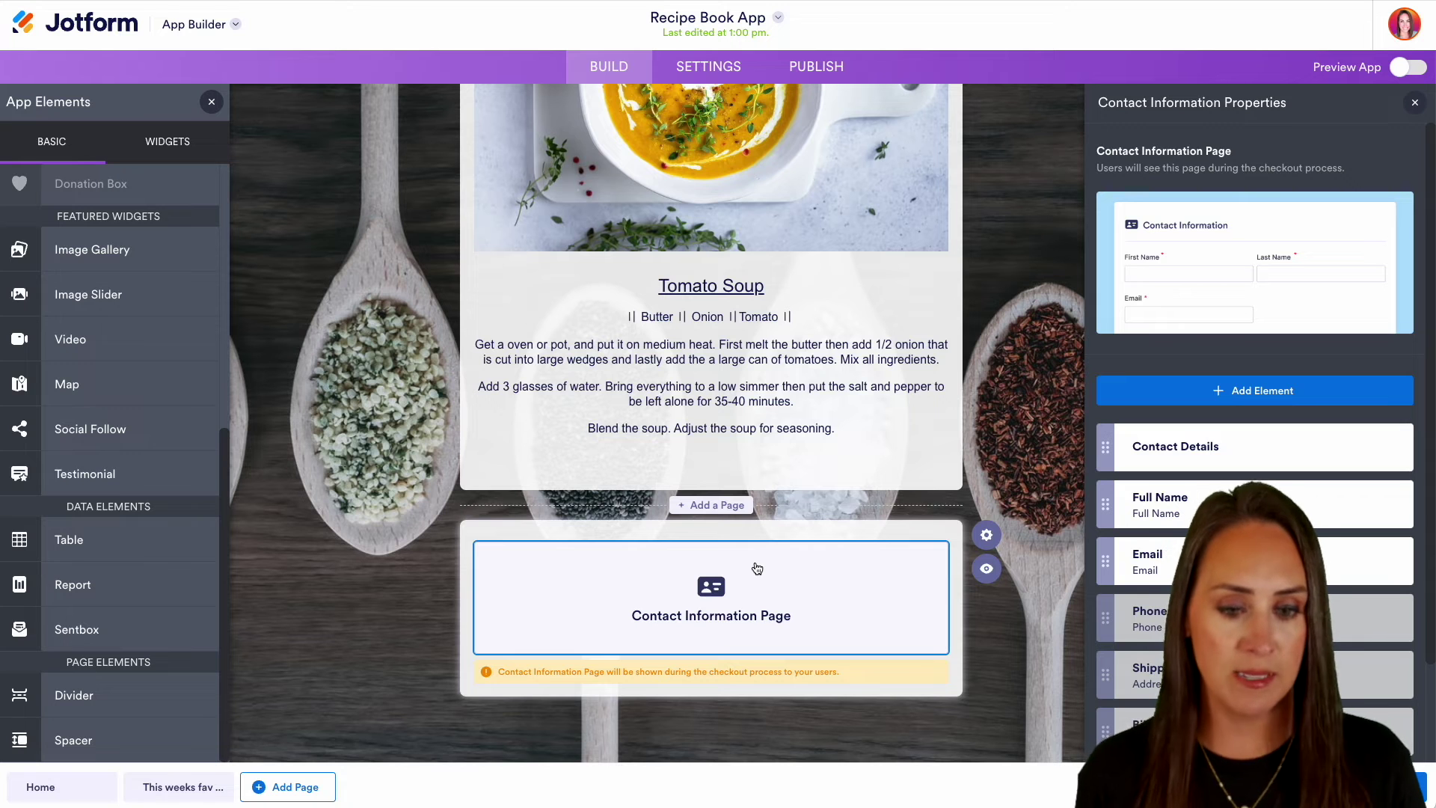
{"action": "scroll", "coordinate": [768, 562], "scroll_direction": "up", "scroll_amount": 15}
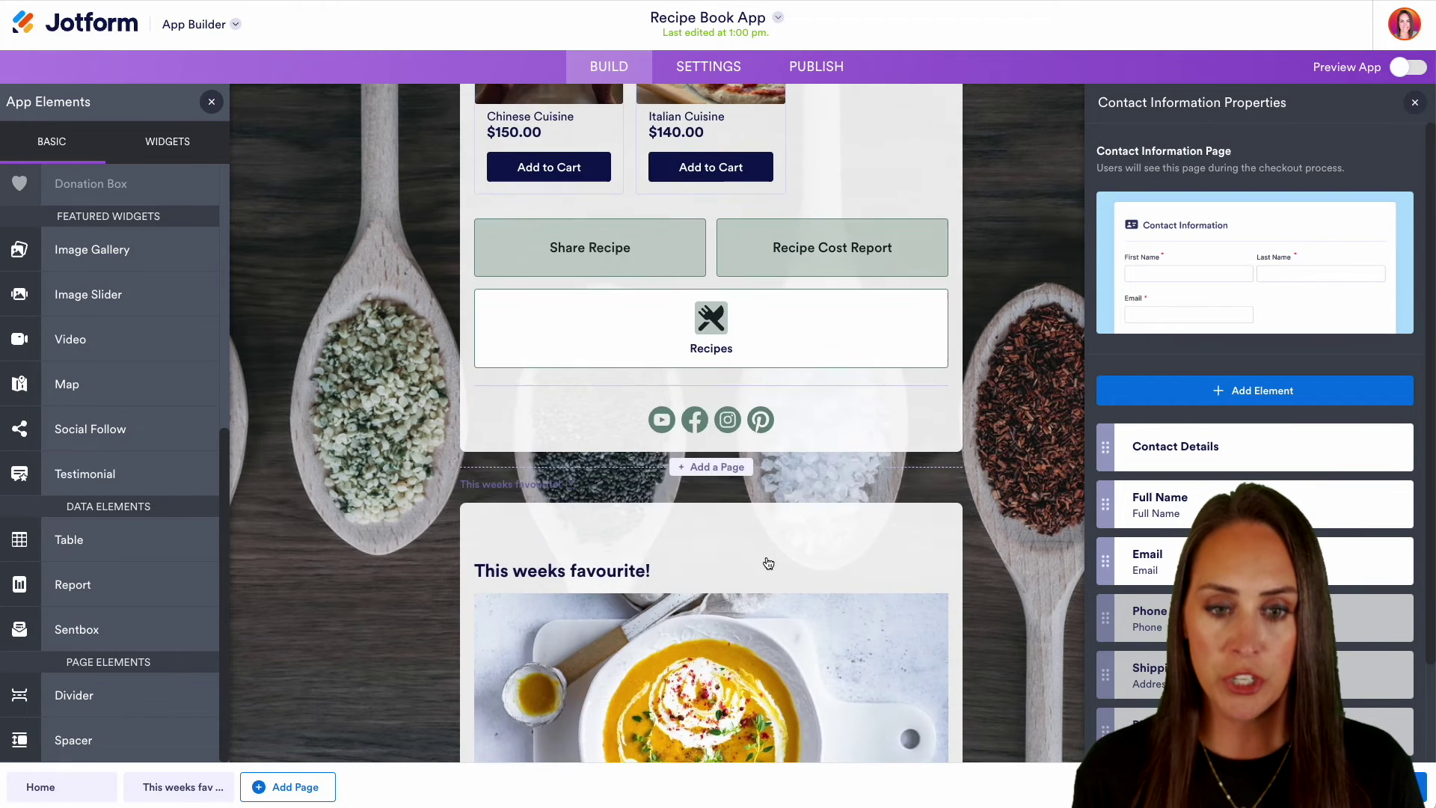
{"action": "scroll", "coordinate": [768, 562], "scroll_direction": "up", "scroll_amount": 5}
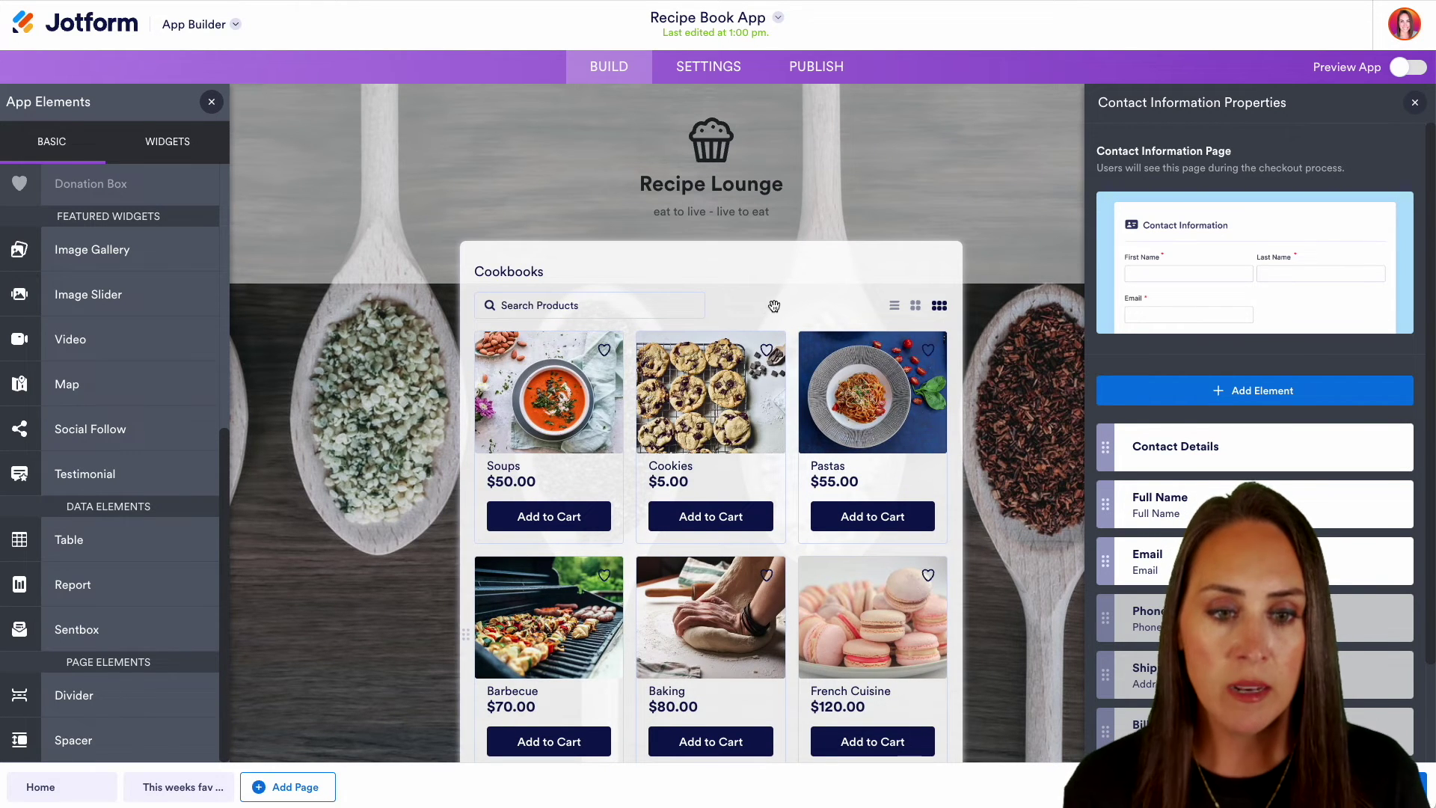
Step: Duplicate the Soups product in Cookbooks and rename the copy to Cakes
{"action": "left_click", "coordinate": [791, 391]}
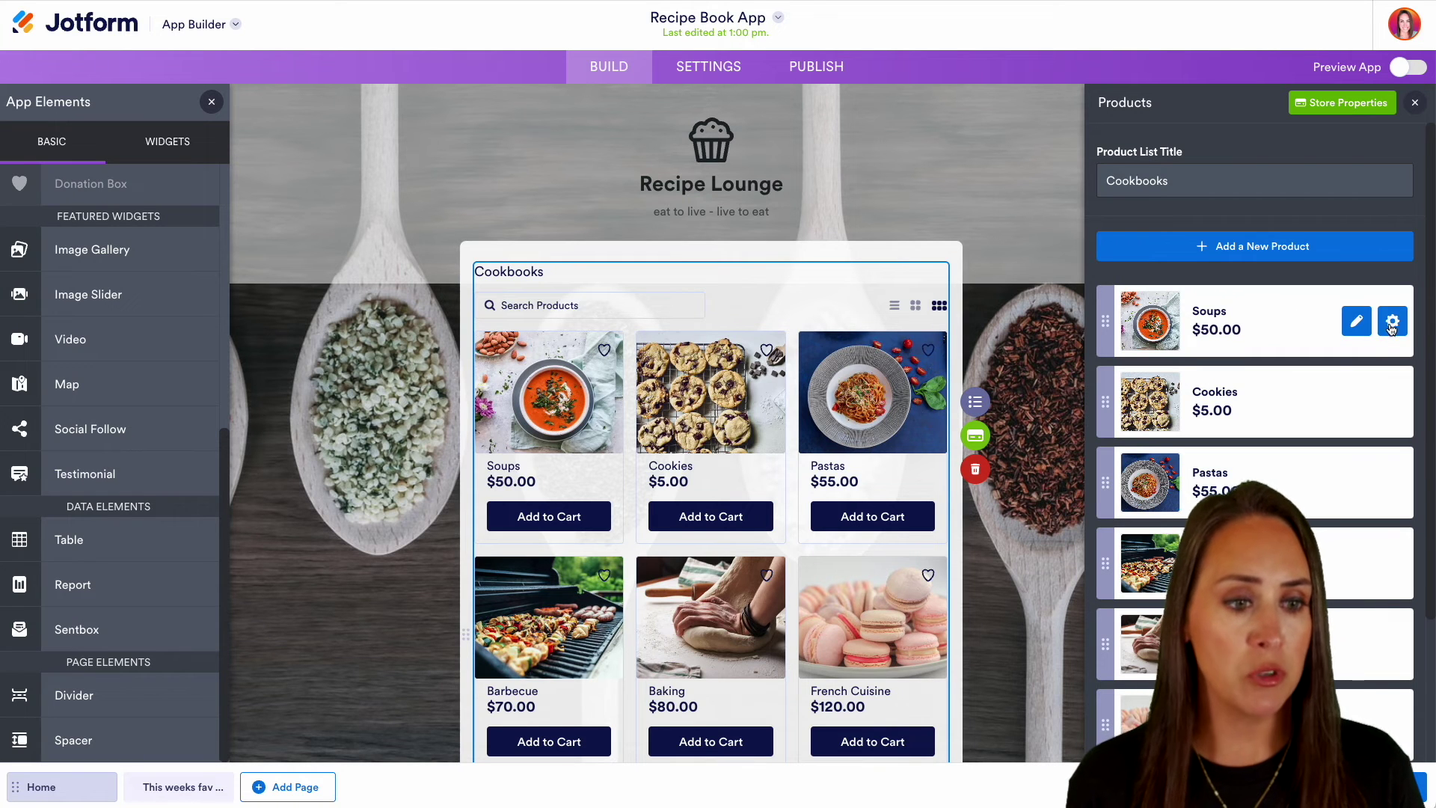
{"action": "left_click", "coordinate": [1259, 327]}
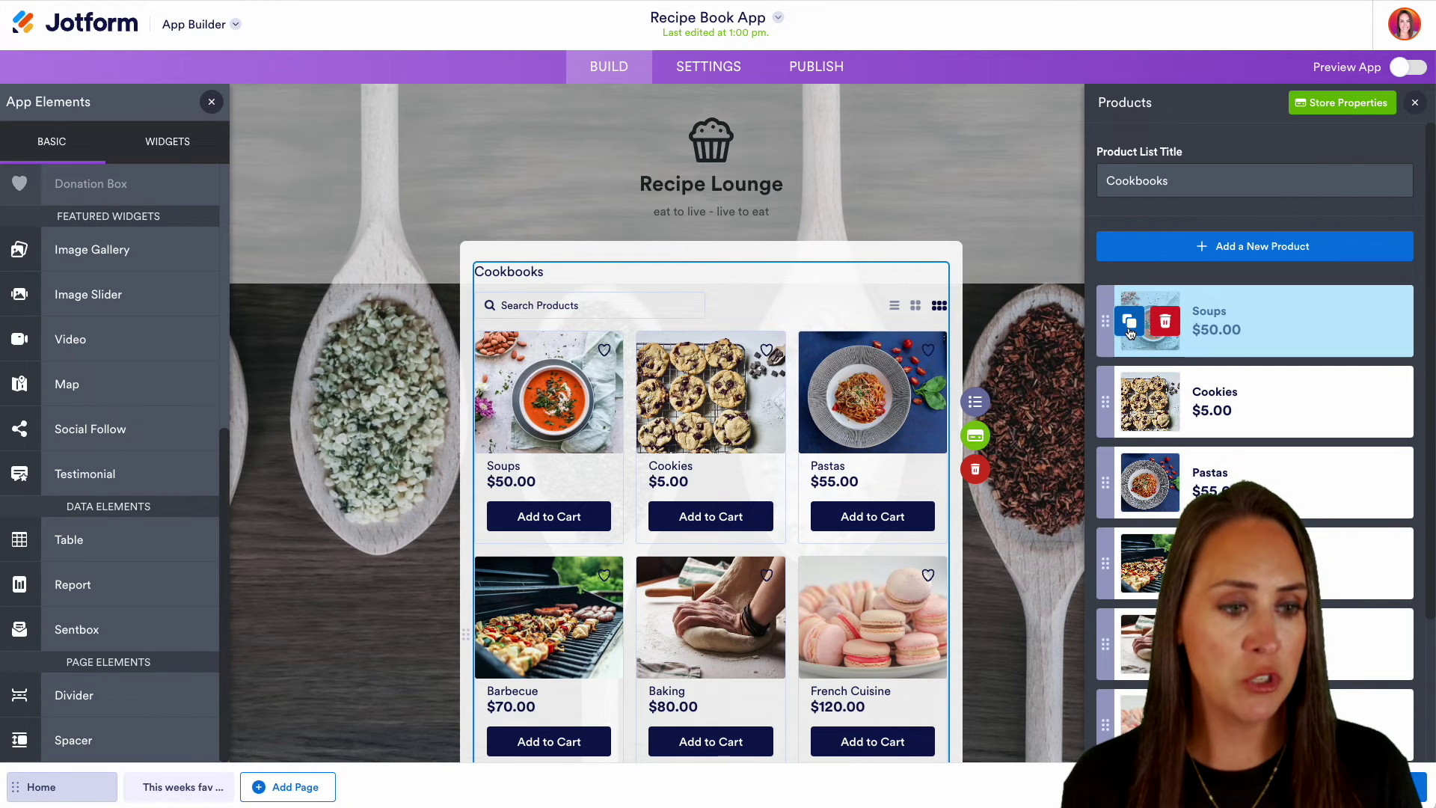
{"action": "scroll", "coordinate": [1161, 389], "scroll_direction": "down", "scroll_amount": 3}
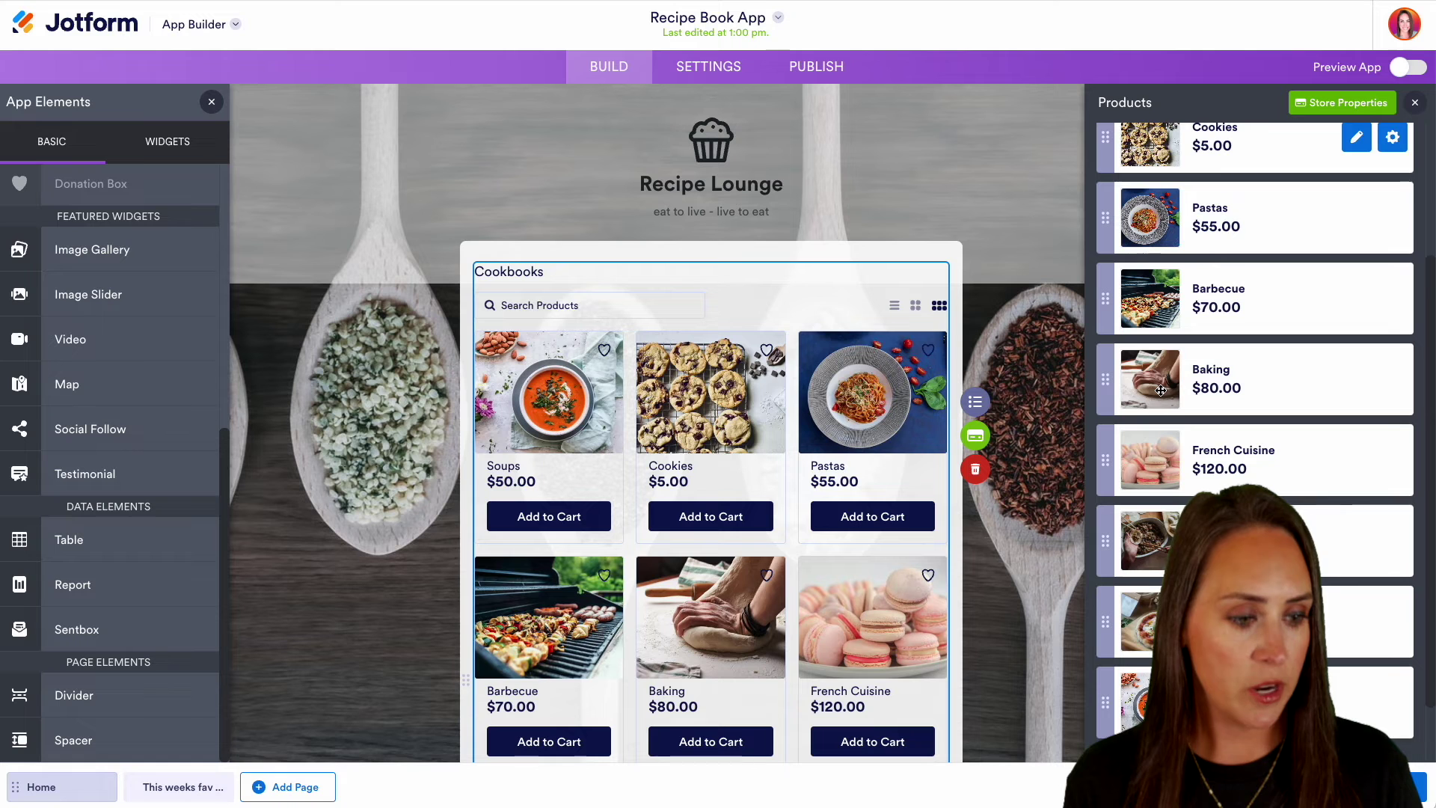
{"action": "left_click", "coordinate": [1359, 704]}
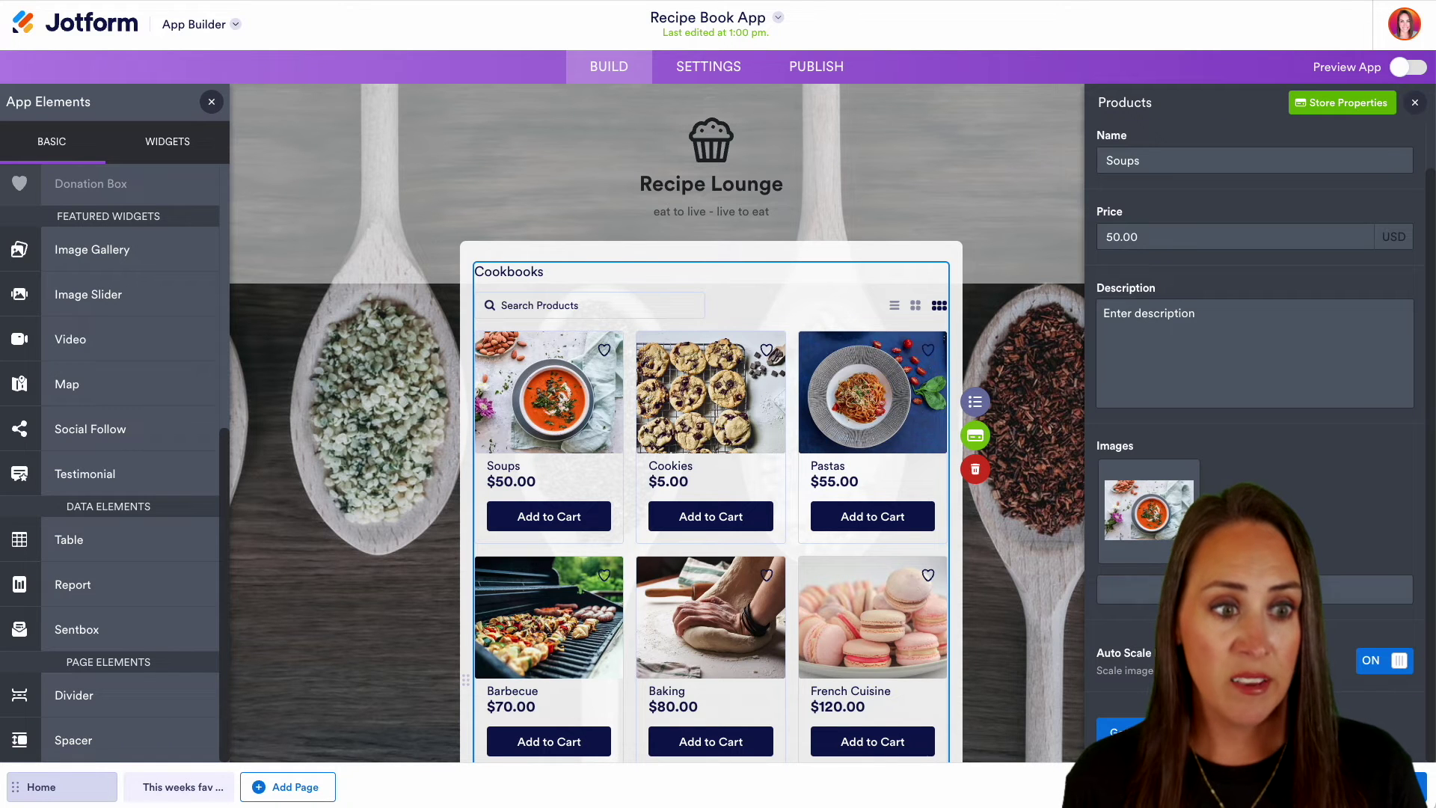
{"action": "left_click", "coordinate": [1165, 159]}
{"action": "left_click_drag", "start_coordinate": [1165, 159], "coordinate": [1075, 165]}
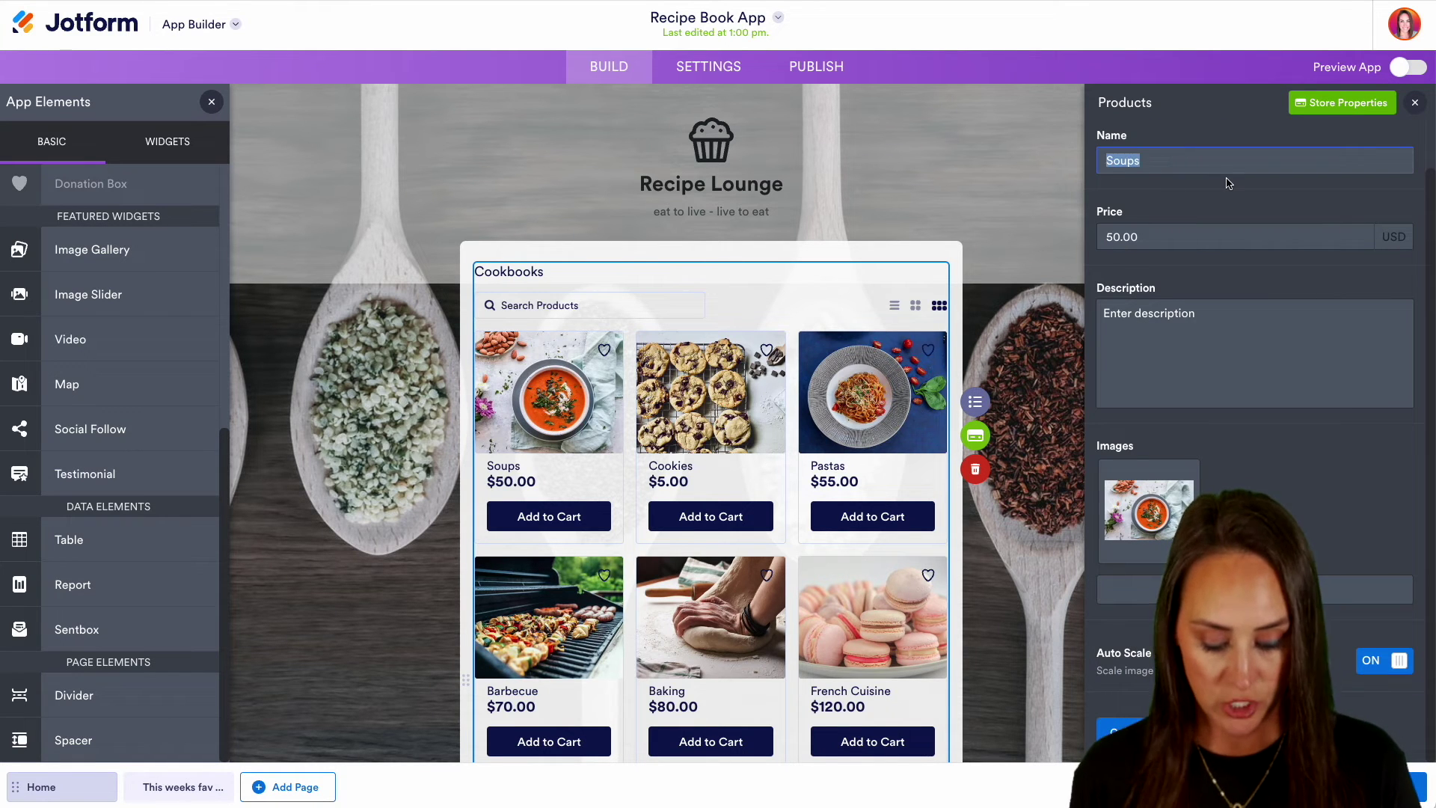
{"action": "type", "text": "Cakes"}
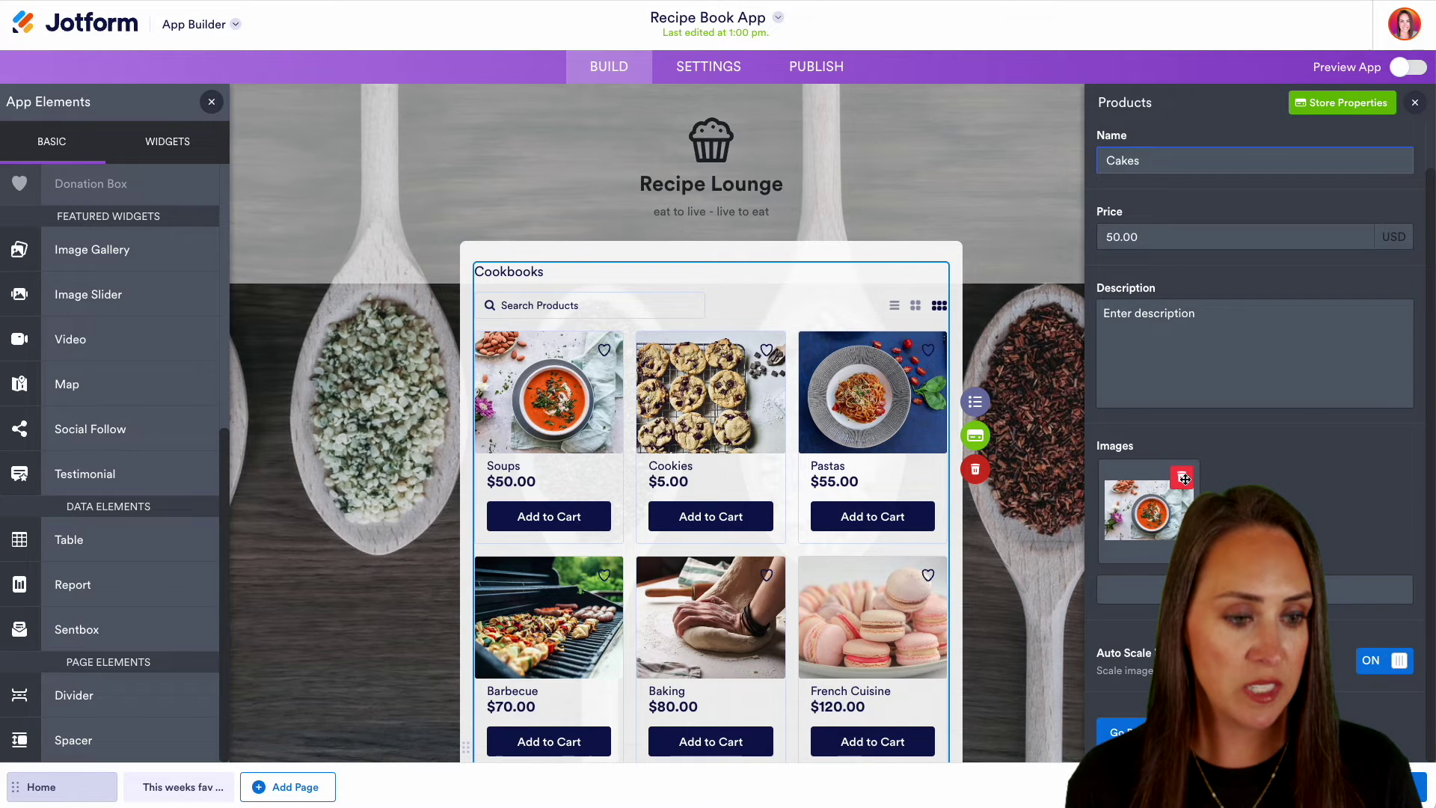
Step: Replace the Cakes product's soup photo with a chocolate cake image, then go to app settings
{"action": "left_click", "coordinate": [1183, 478]}
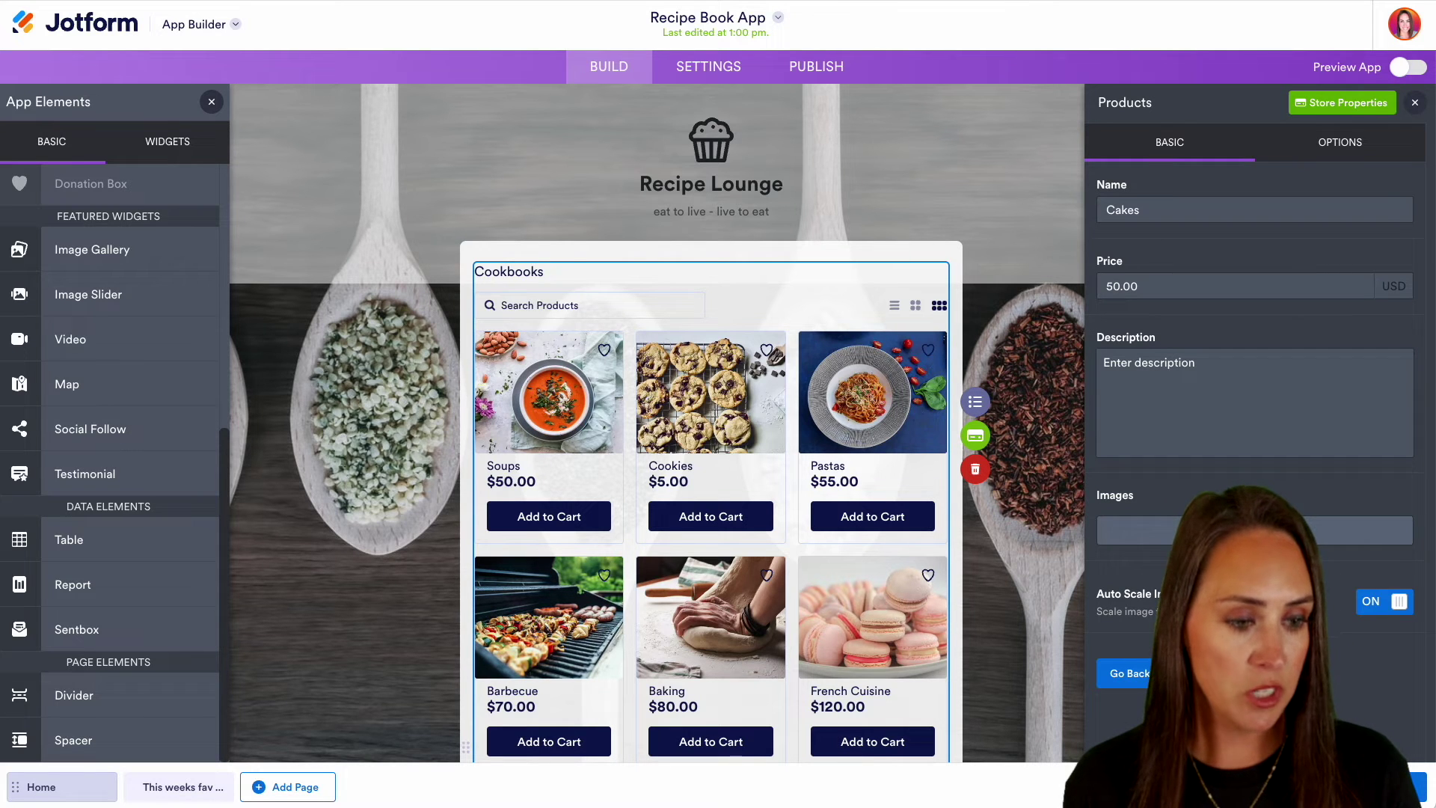
{"action": "left_click", "coordinate": [1153, 533]}
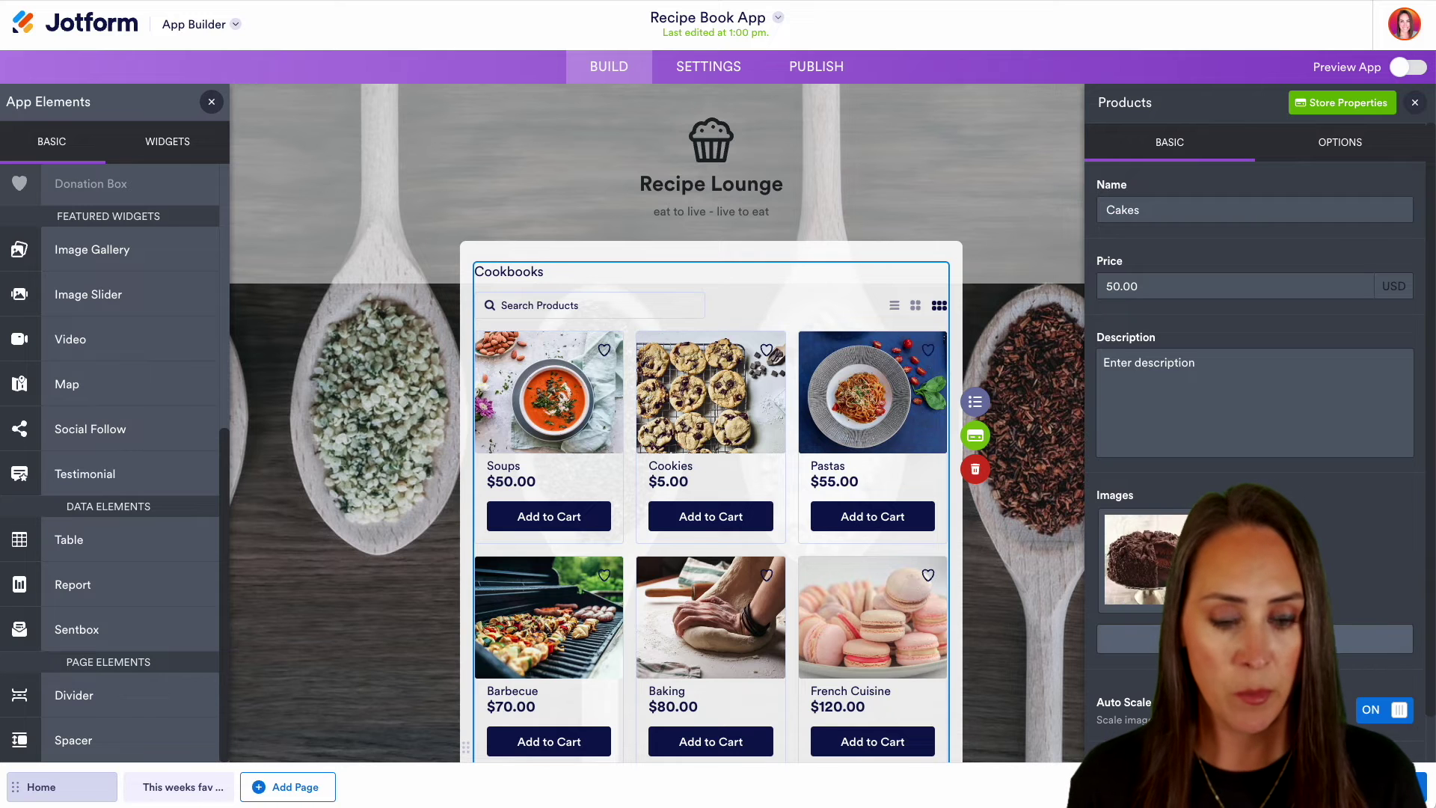
{"action": "scroll", "coordinate": [963, 614], "scroll_direction": "down", "scroll_amount": 4}
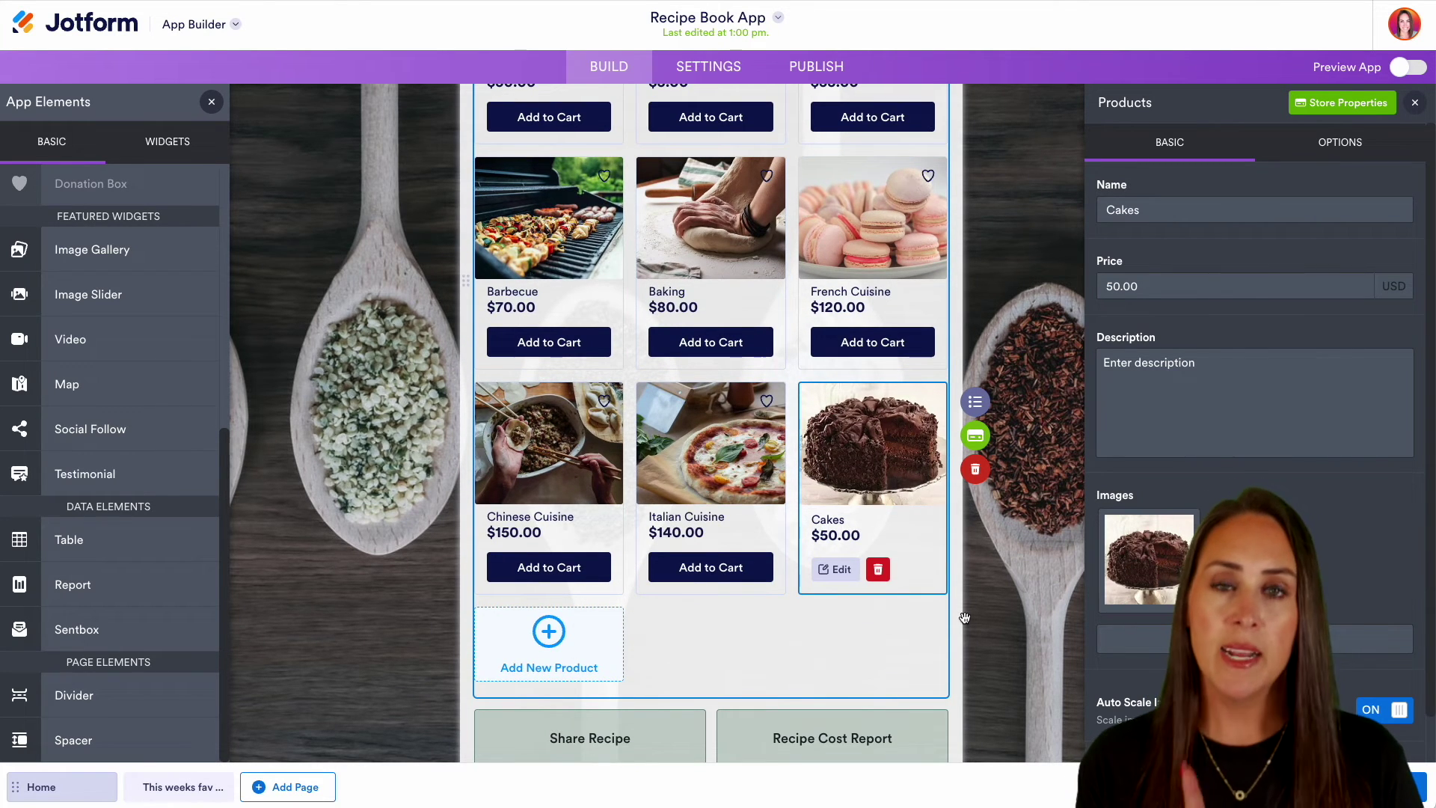
{"action": "left_click", "coordinate": [697, 67]}
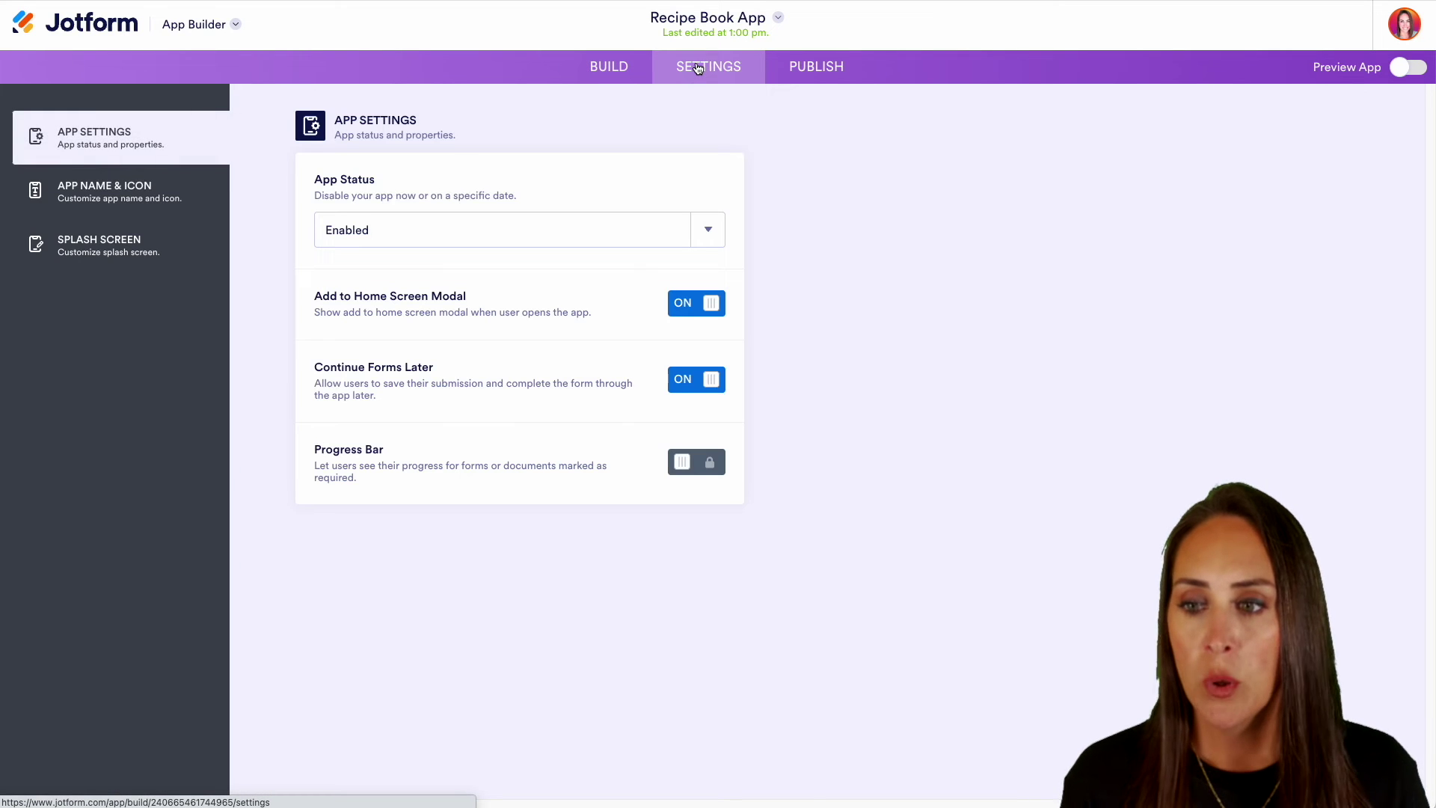
Step: Rename the app from Book App to Recipe Lounge
{"action": "left_click", "coordinate": [120, 193]}
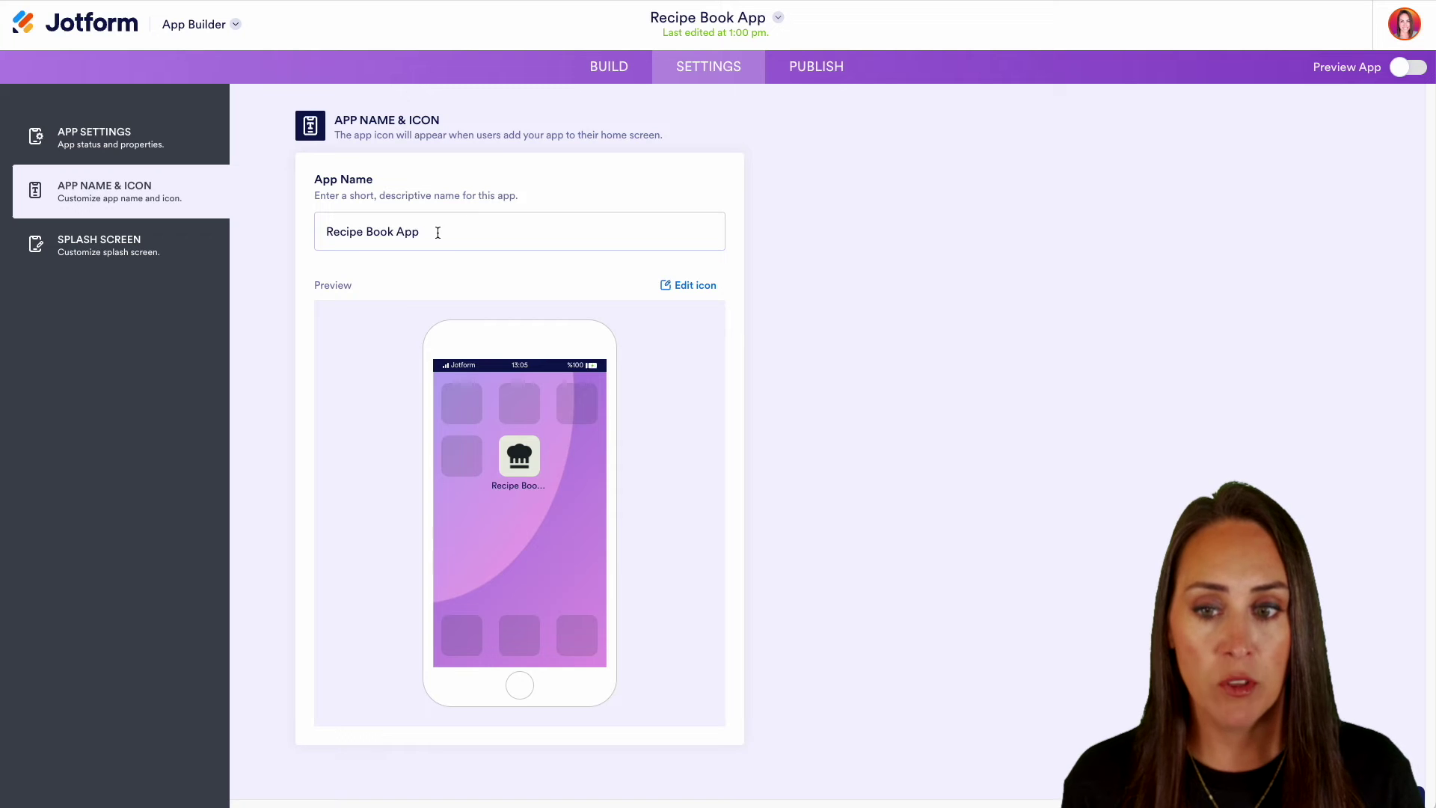
{"action": "left_click_drag", "start_coordinate": [419, 233], "coordinate": [364, 231]}
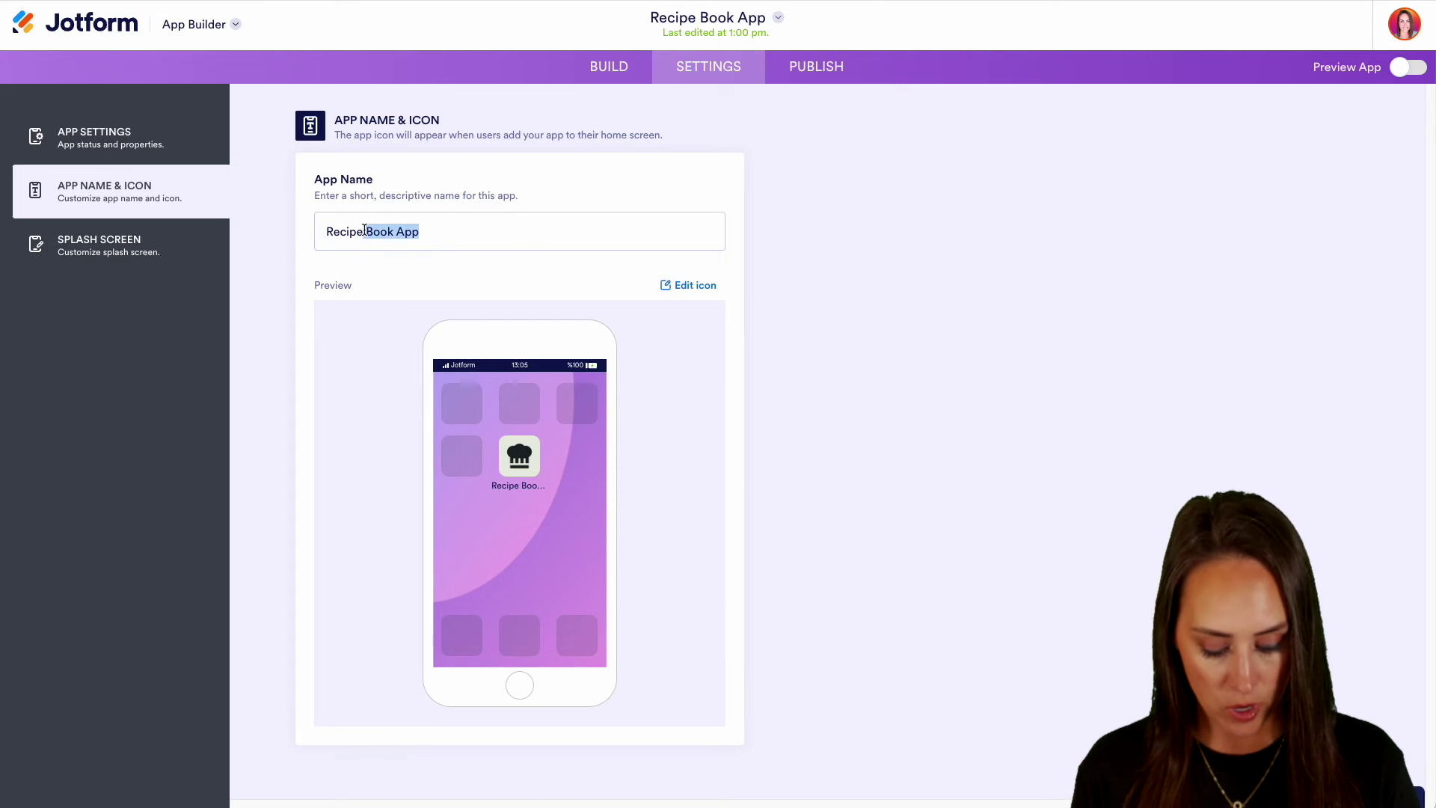
{"action": "type", "text": "L"}
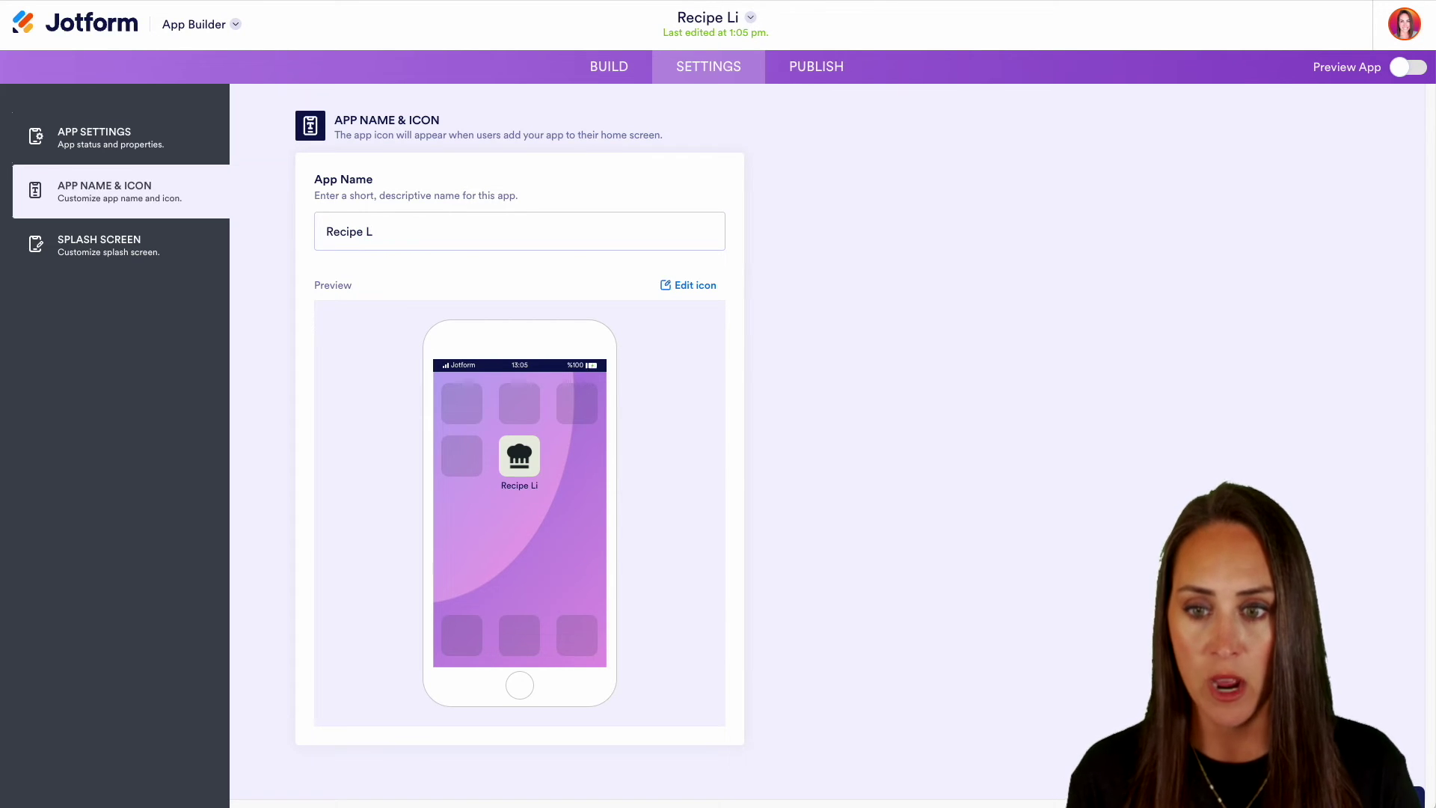
{"action": "type", "text": "iunge"}
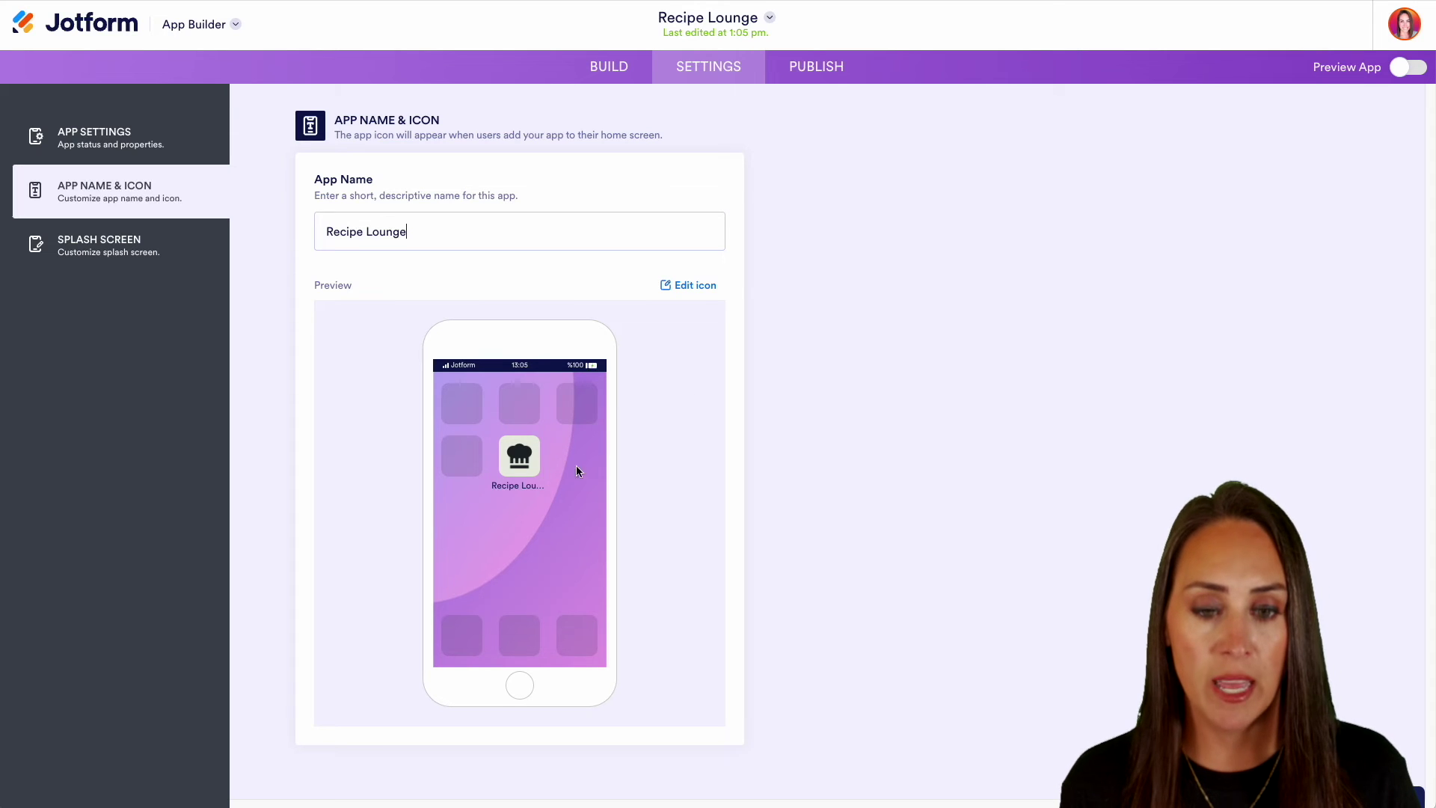
Step: Give the app a cupcake icon from the food icons on a bright green background
{"action": "left_click", "coordinate": [703, 294]}
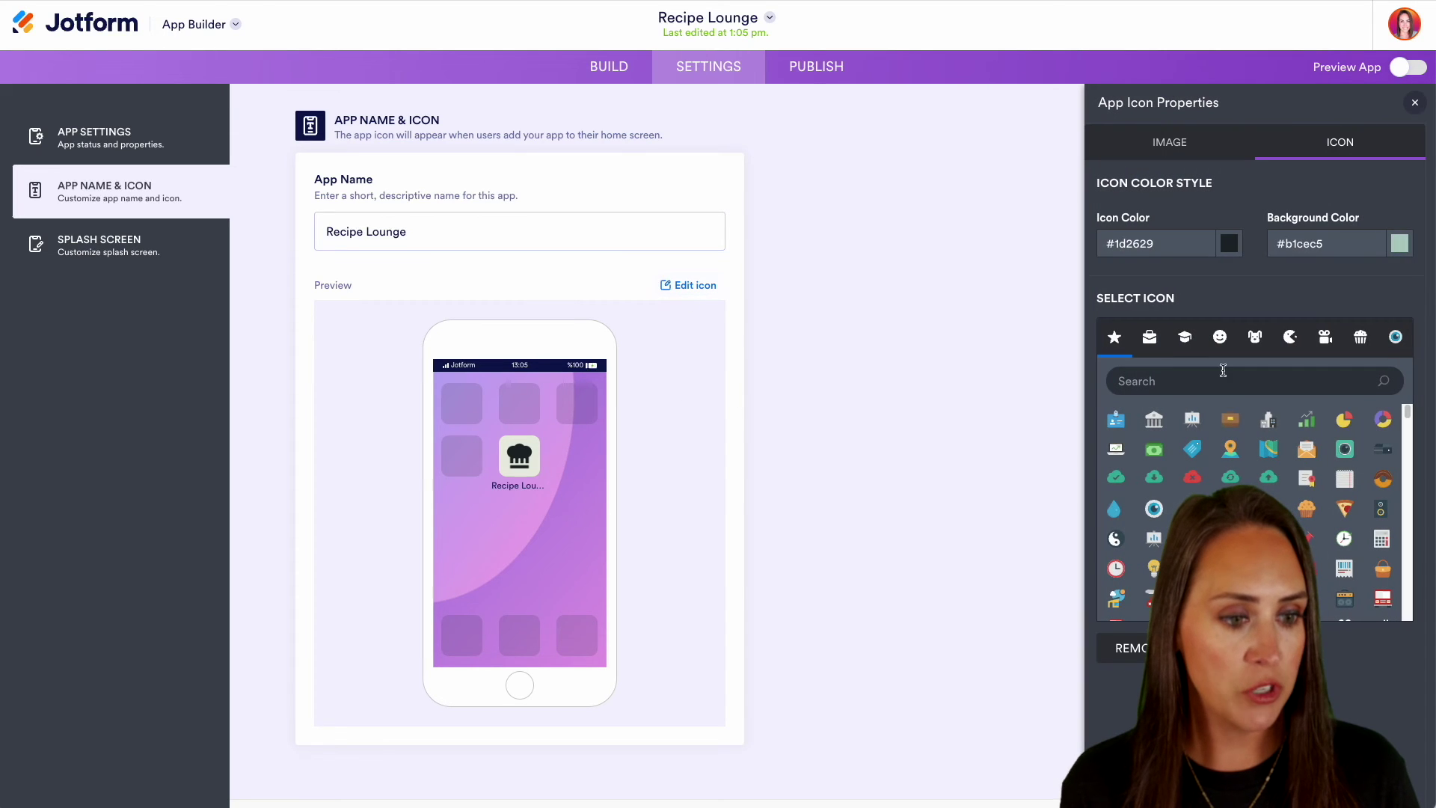
{"action": "left_click", "coordinate": [1363, 337]}
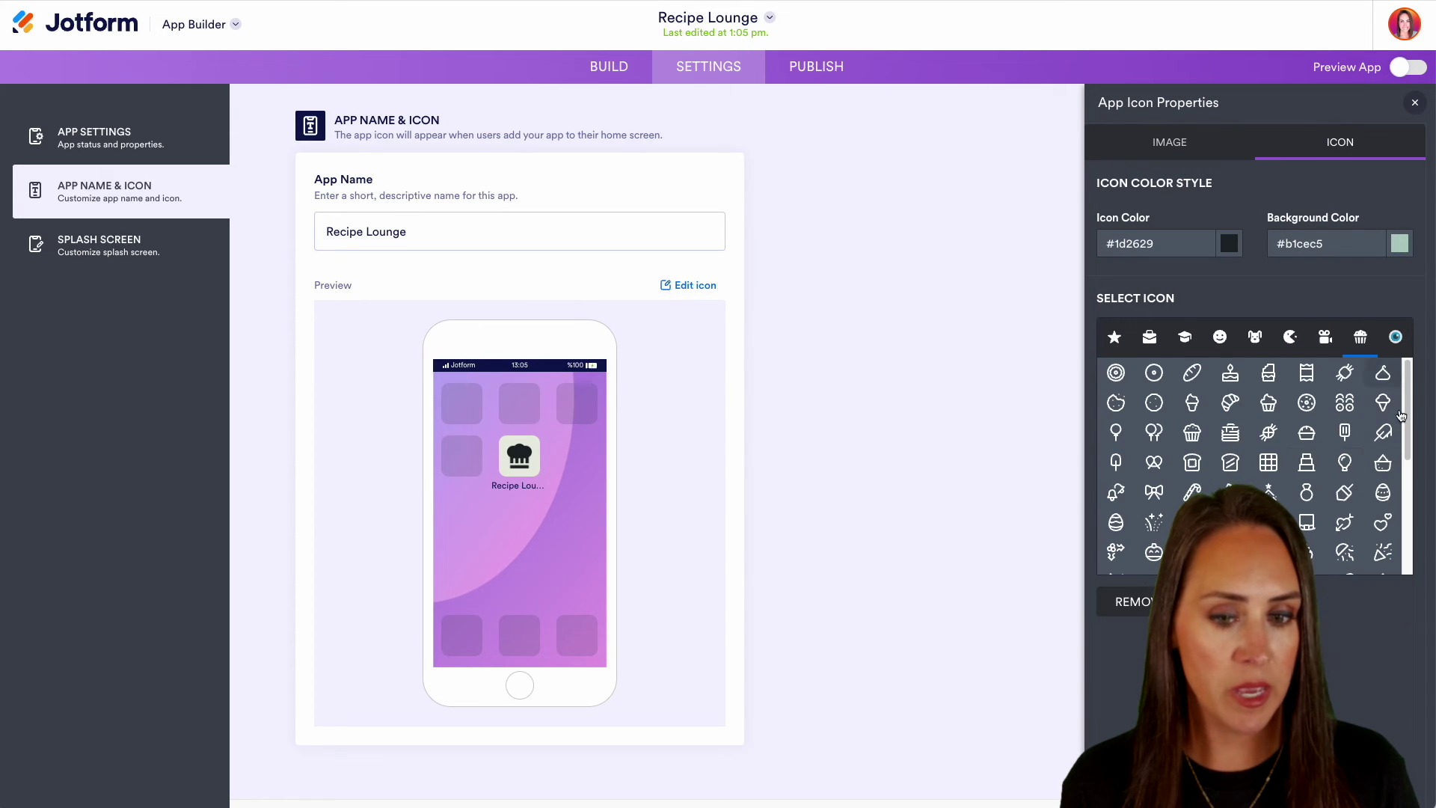
{"action": "left_click", "coordinate": [1194, 433]}
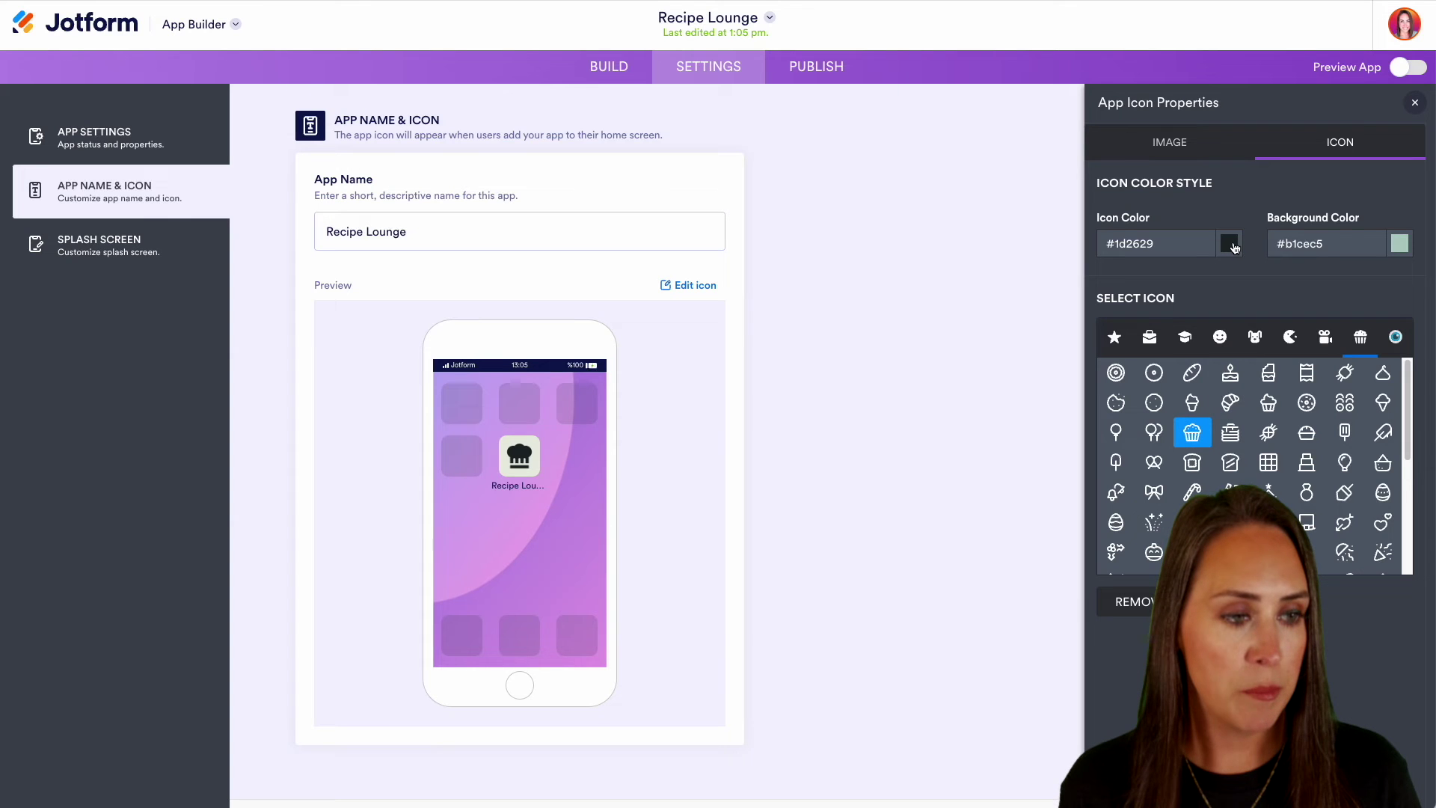
{"action": "left_click", "coordinate": [1400, 246]}
{"action": "left_click", "coordinate": [1403, 271]}
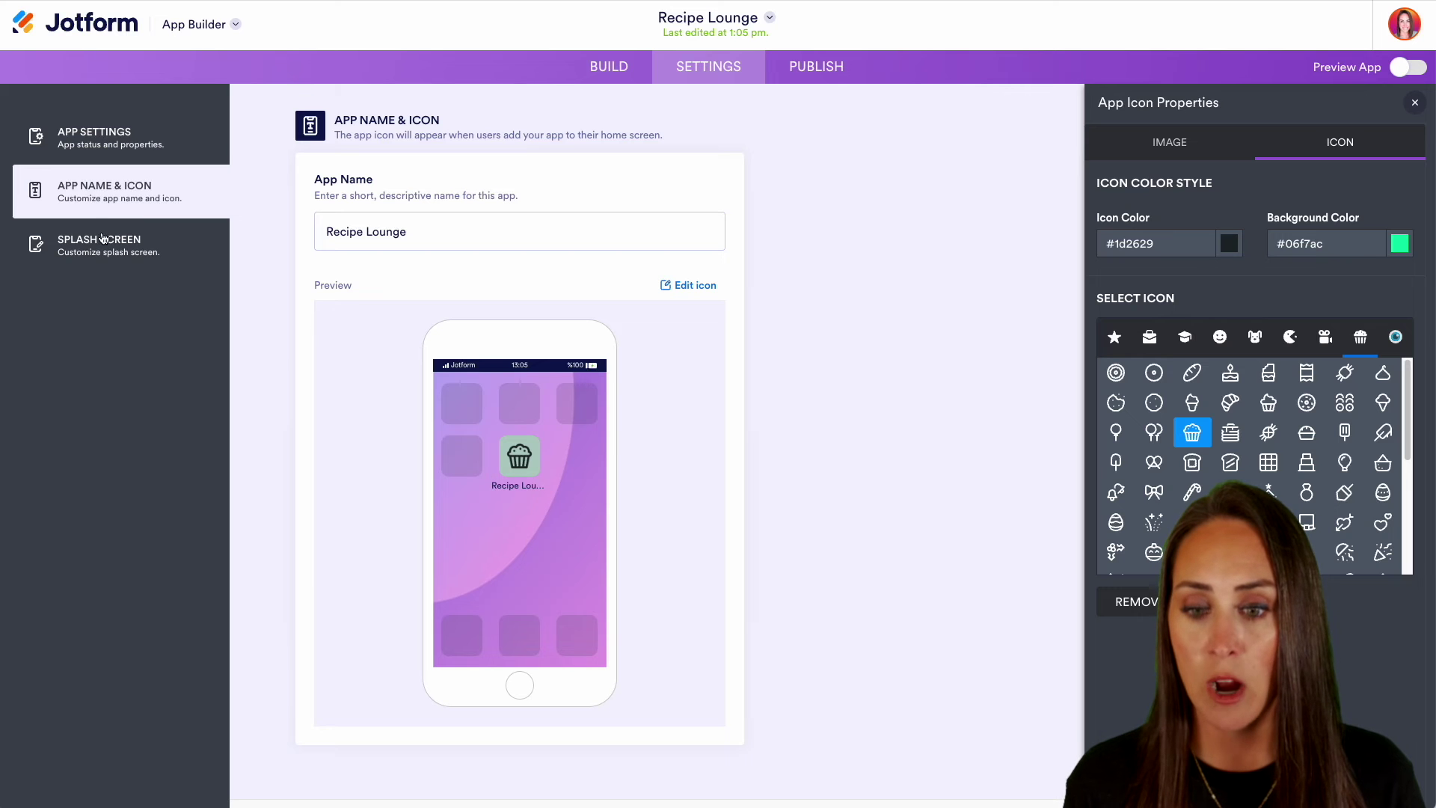
{"action": "left_click", "coordinate": [93, 254]}
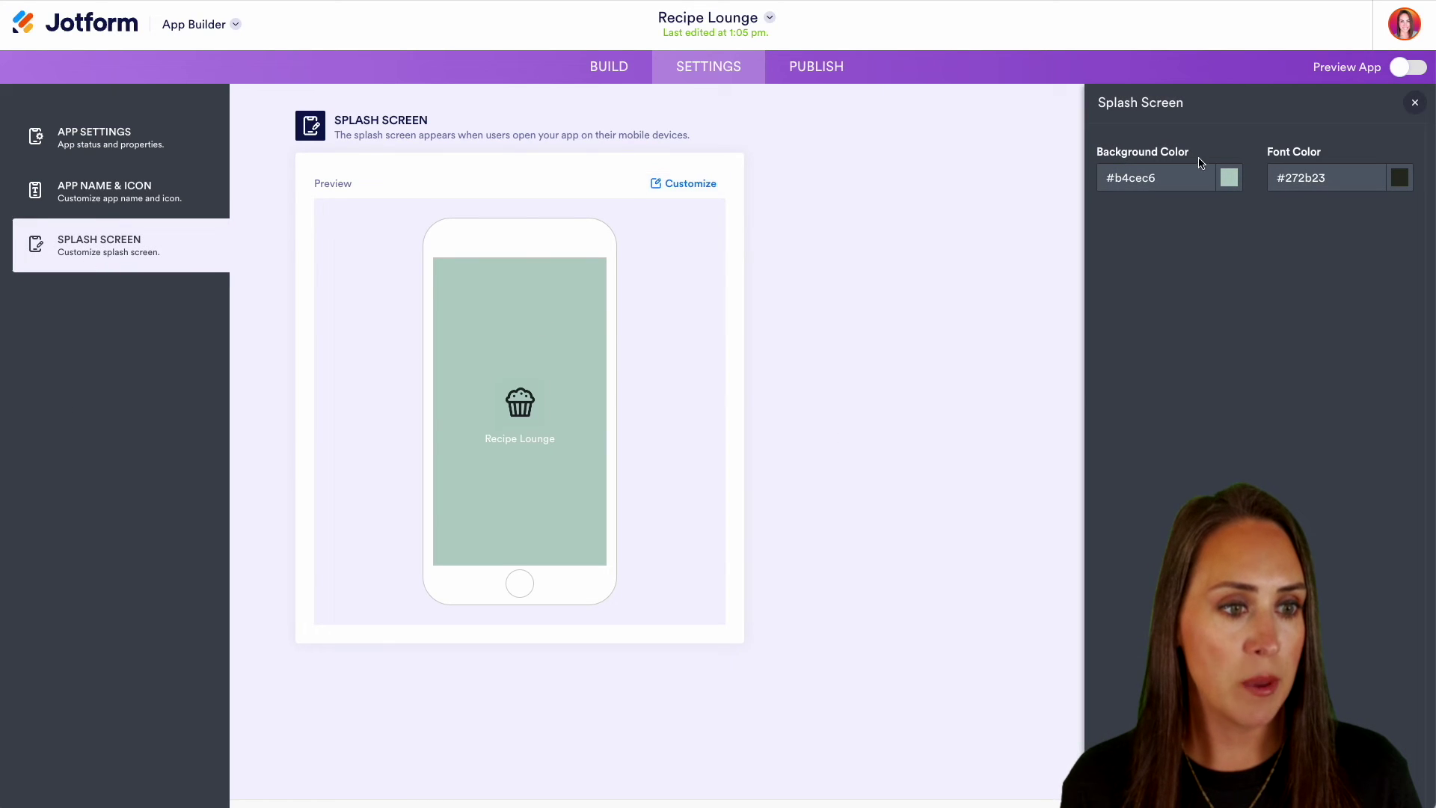
Step: Set the splash screen background color to green #07d394, then go to the Publish page
{"action": "left_click", "coordinate": [1227, 185]}
{"action": "left_click", "coordinate": [1249, 216]}
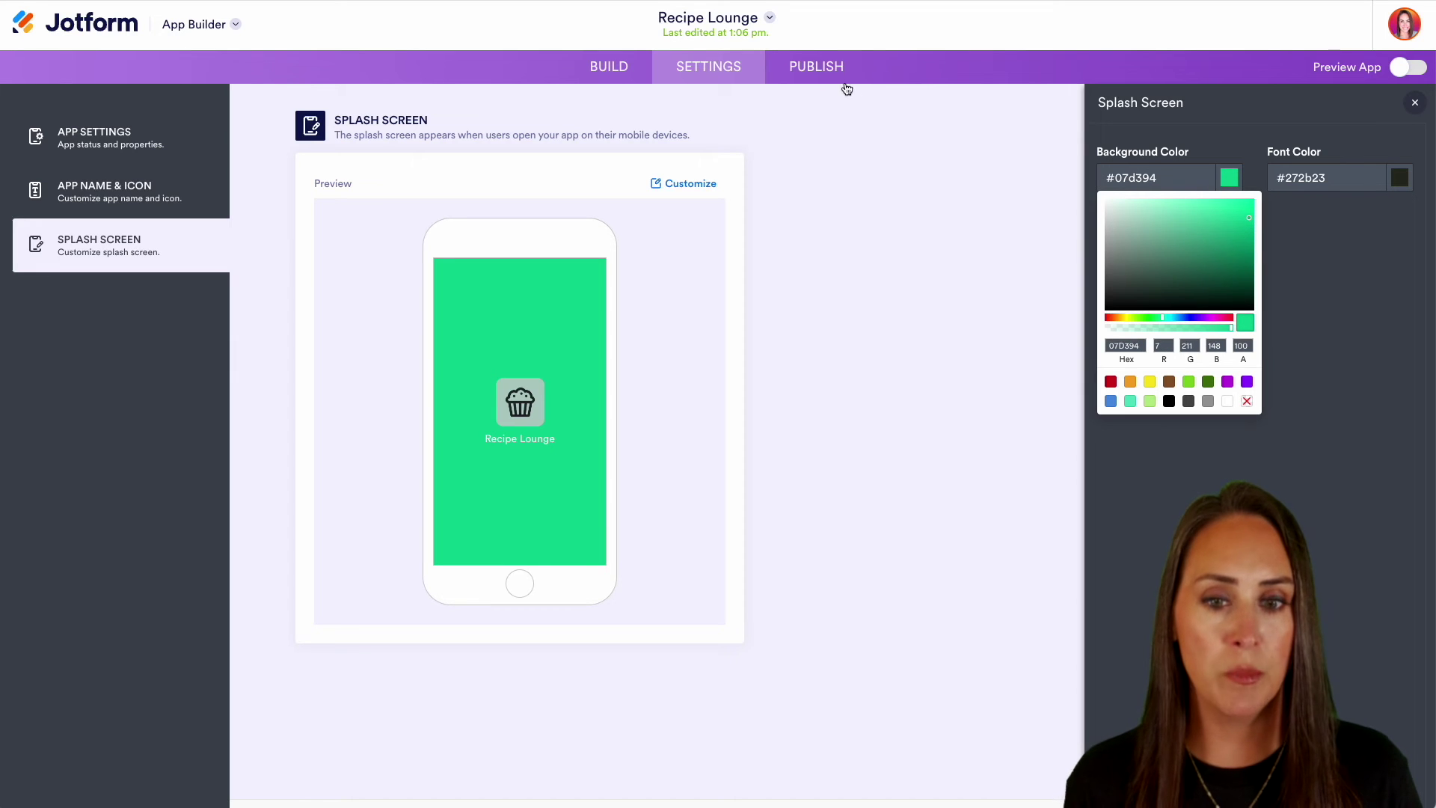
{"action": "left_click", "coordinate": [827, 71]}
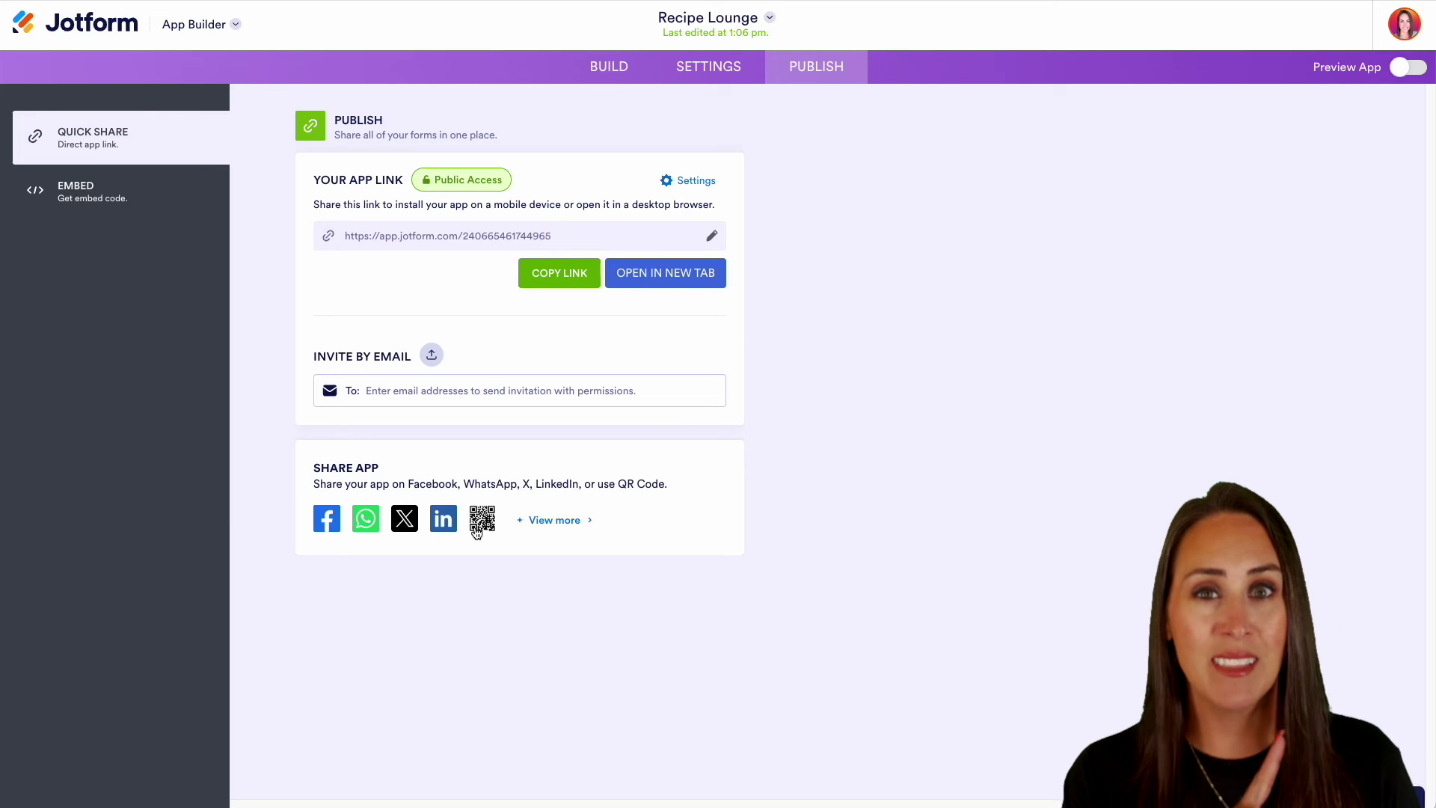
Step: Preview the app at desktop size, add Cookies to the cart and start the $5.00 checkout
{"action": "left_click", "coordinate": [1416, 71]}
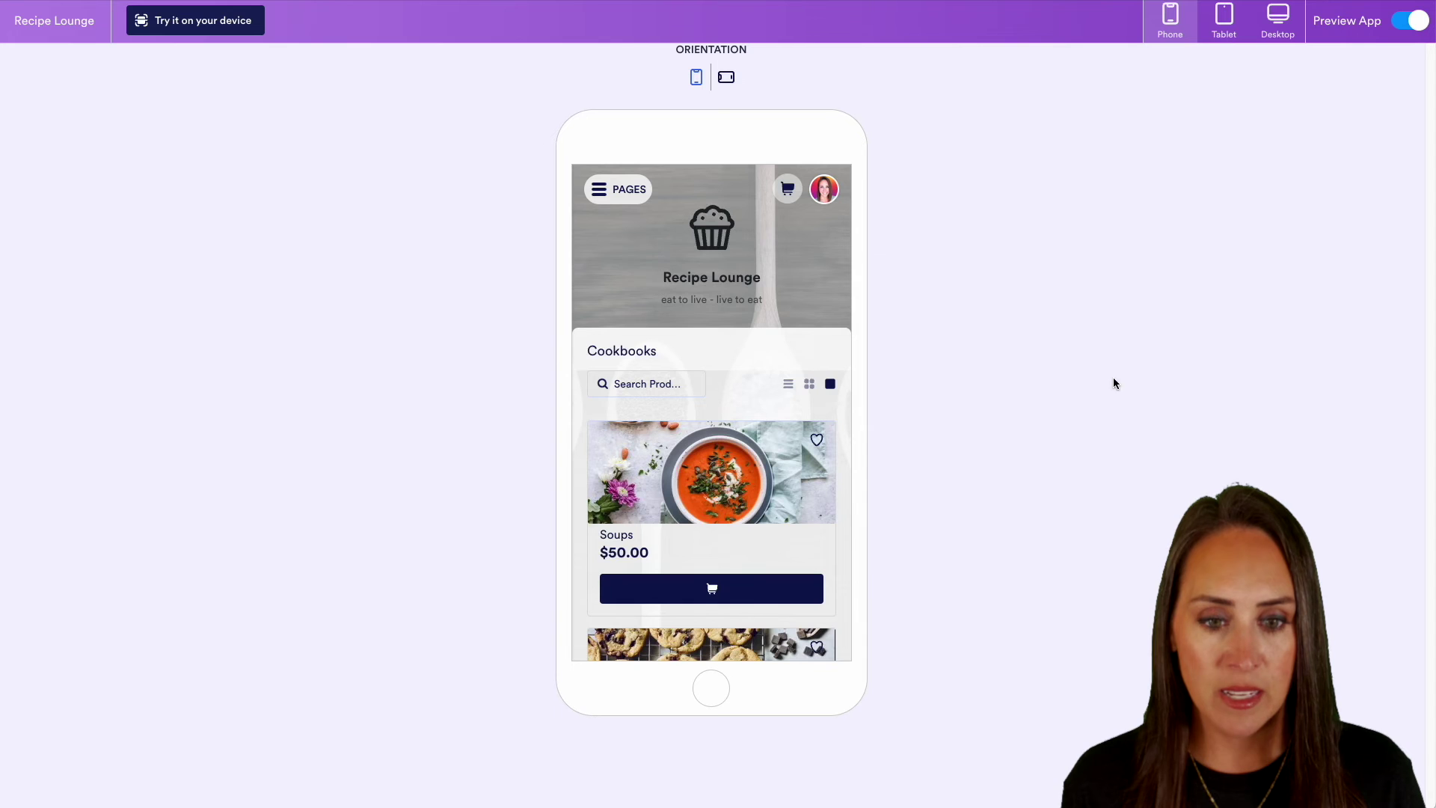
{"action": "scroll", "coordinate": [800, 356], "scroll_direction": "down", "scroll_amount": 3}
{"action": "scroll", "coordinate": [800, 353], "scroll_direction": "down", "scroll_amount": 8}
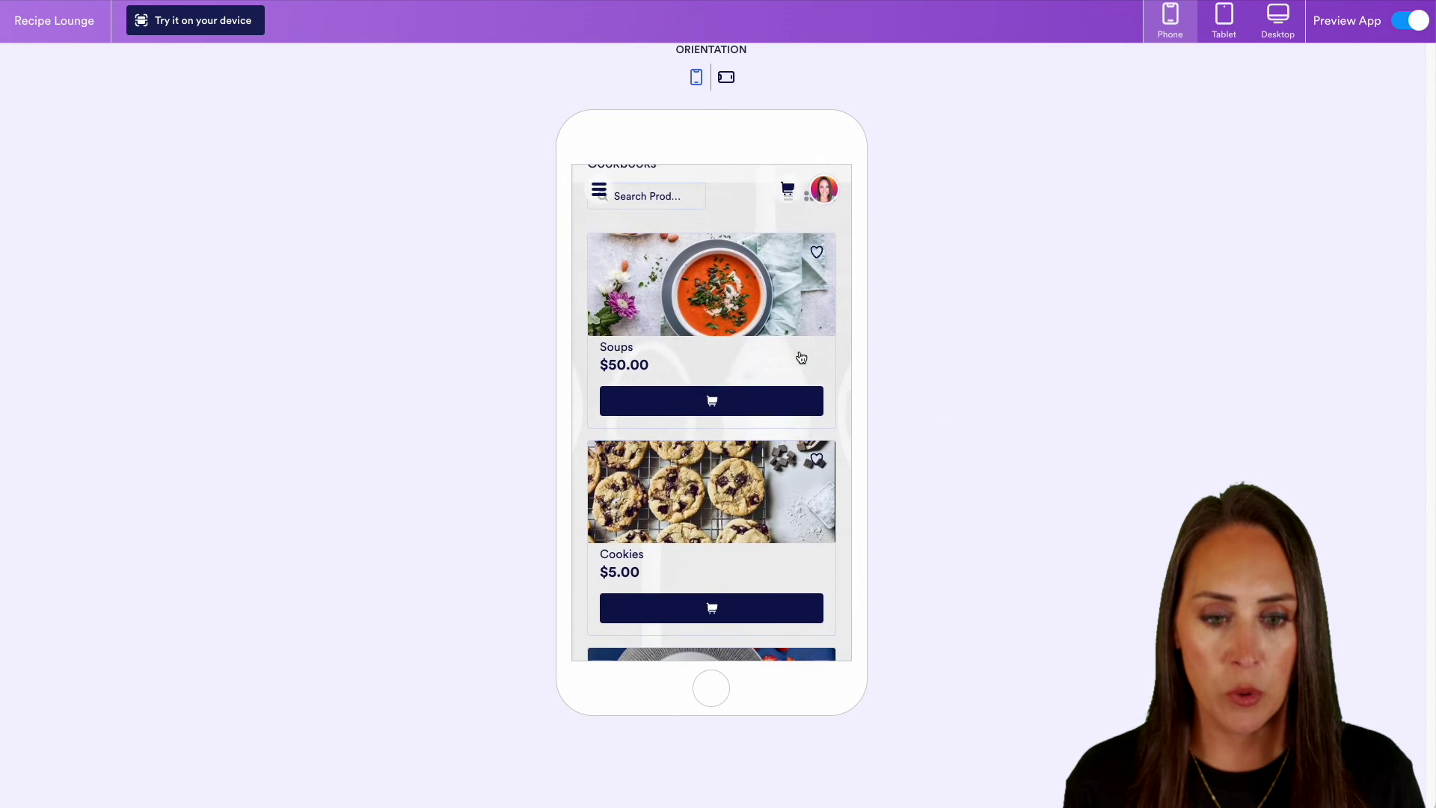
{"action": "scroll", "coordinate": [799, 357], "scroll_direction": "down", "scroll_amount": 10}
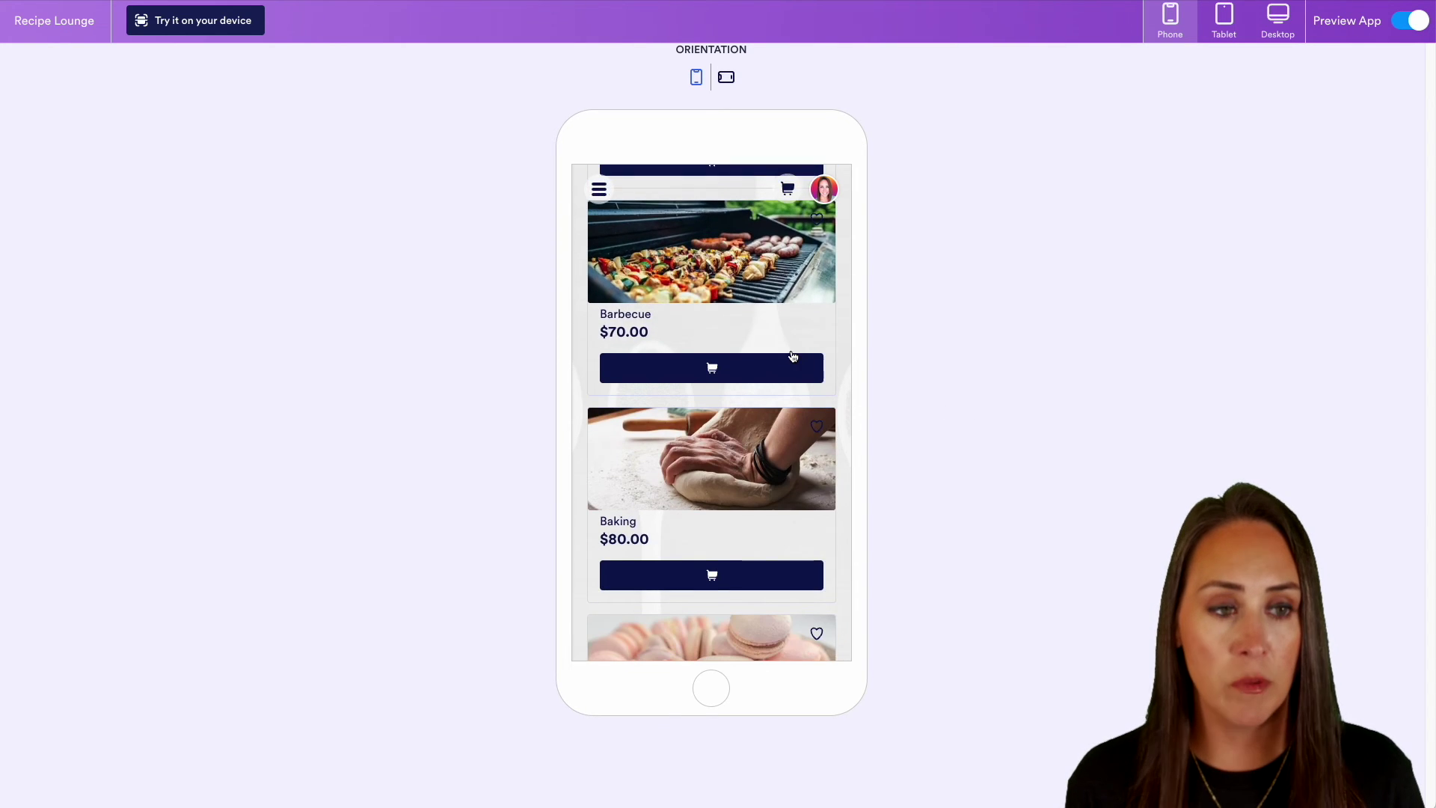
{"action": "left_click", "coordinate": [1278, 20]}
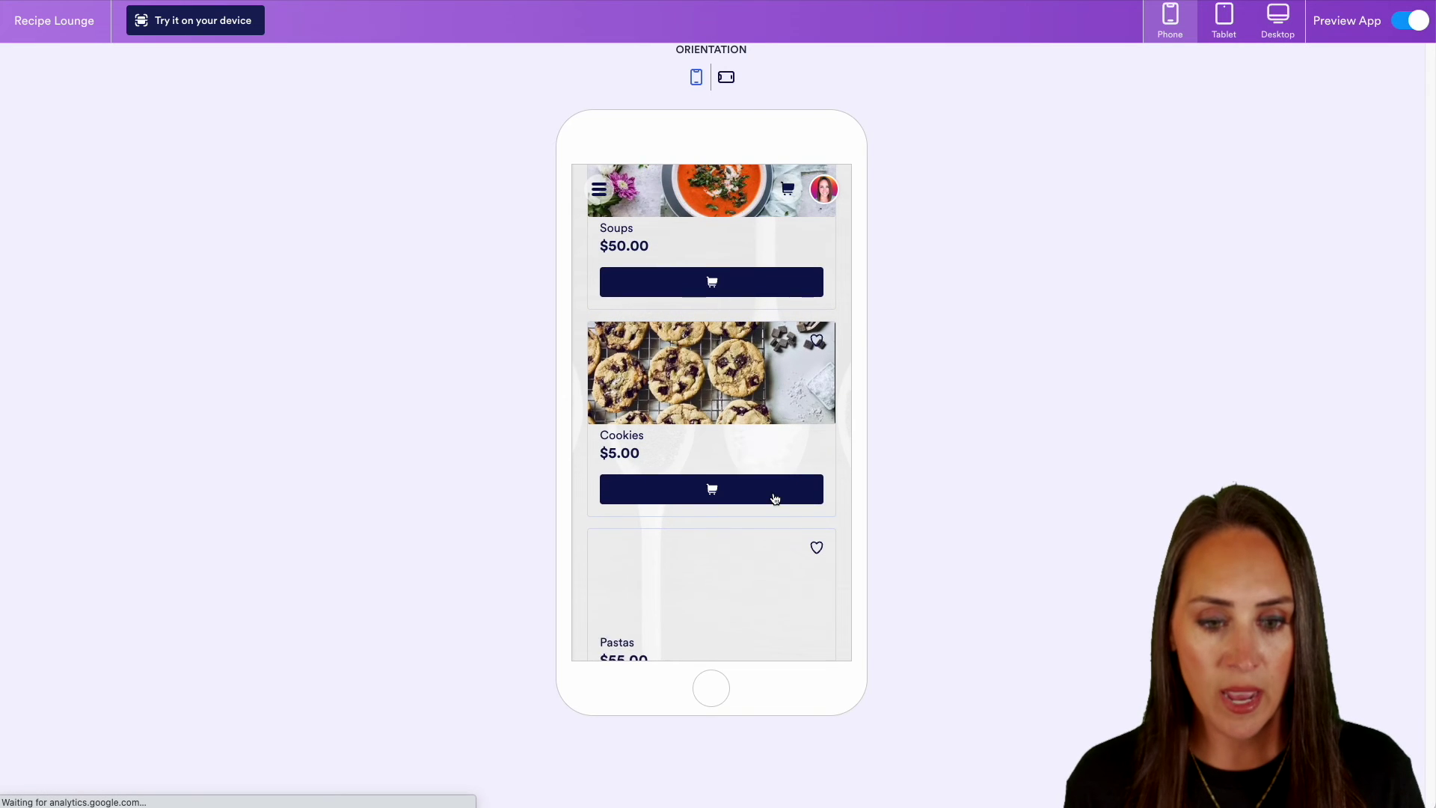
{"action": "left_click", "coordinate": [775, 497]}
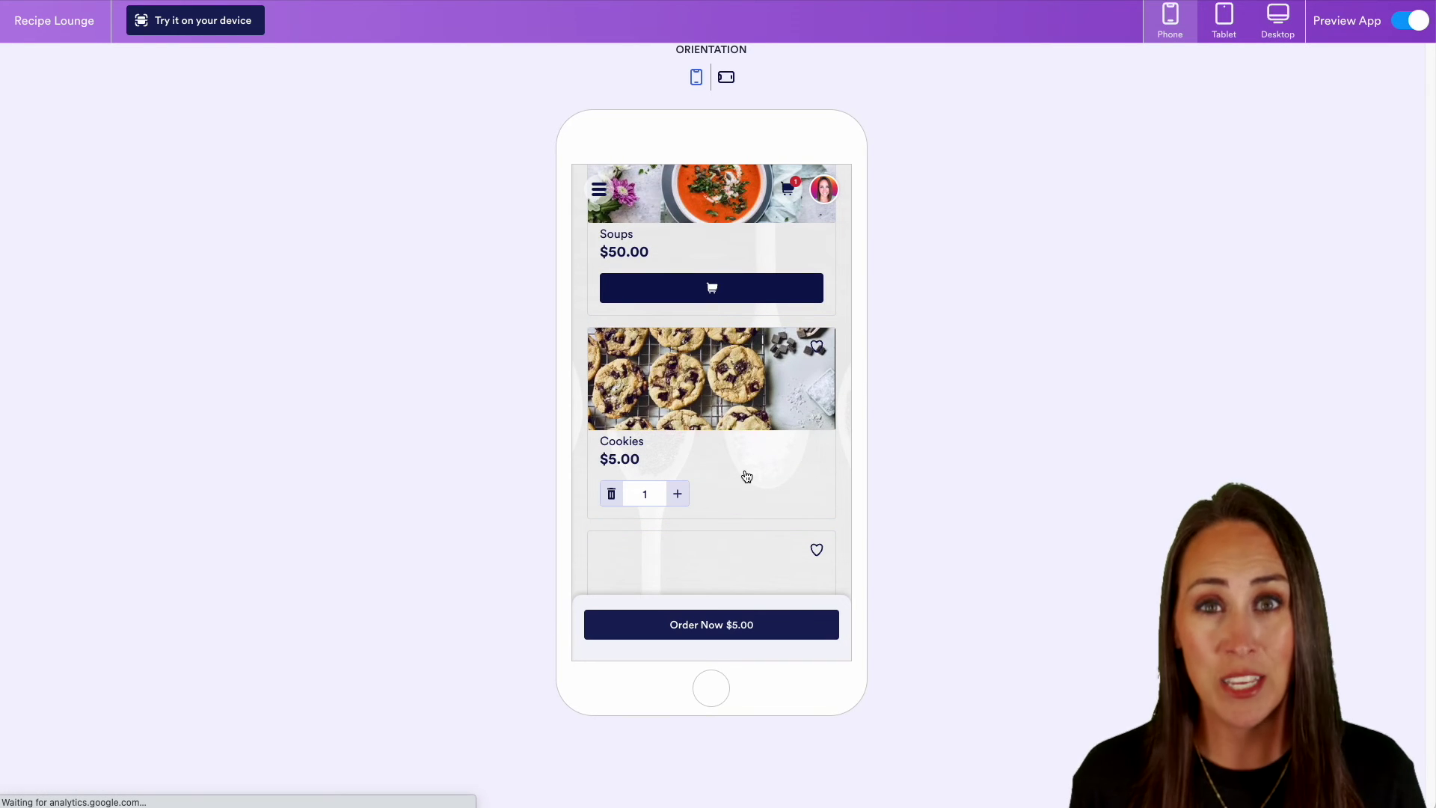
{"action": "left_click", "coordinate": [770, 625]}
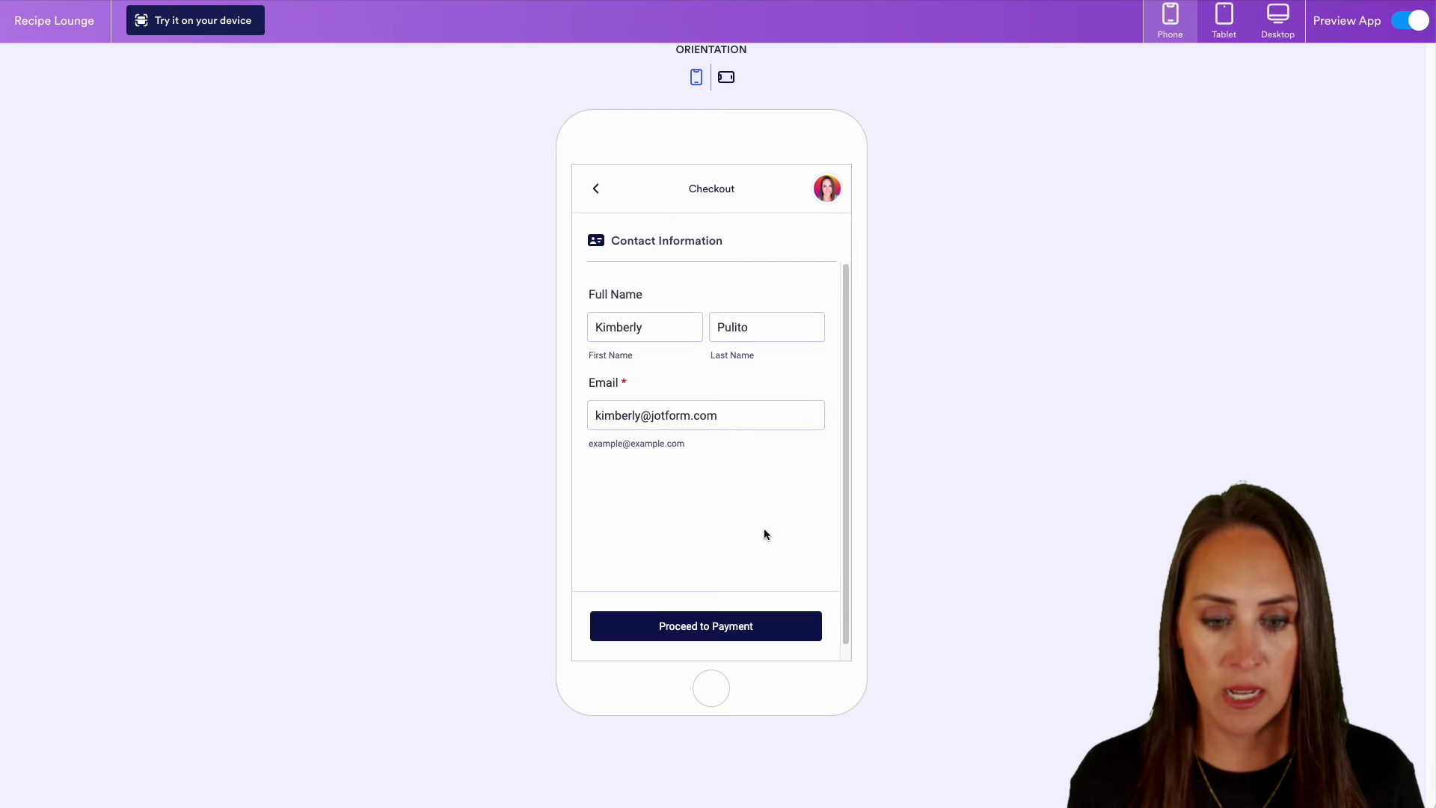
Step: Pay by debit or credit card and place the $5.00 Cookies test order
{"action": "left_click", "coordinate": [703, 636]}
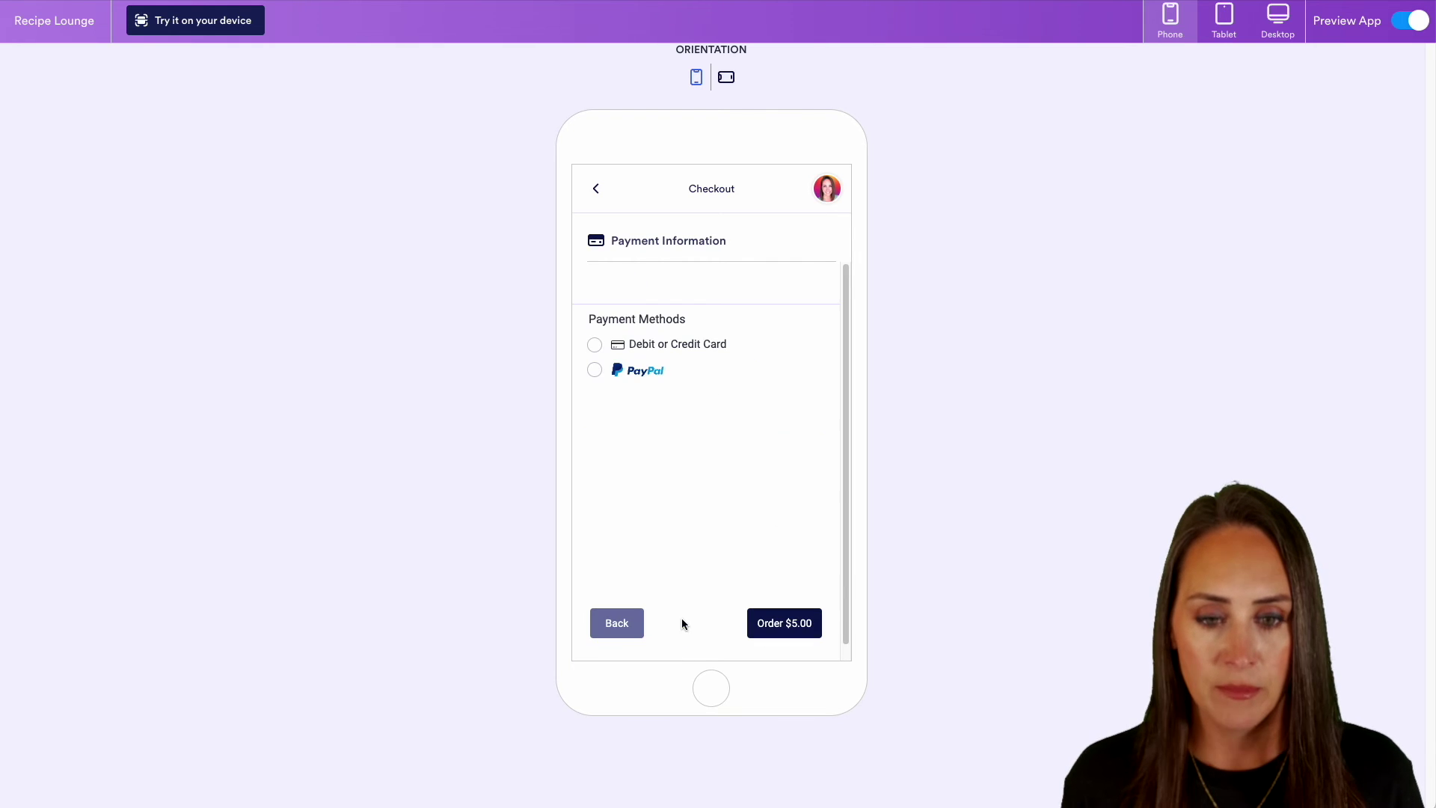
{"action": "left_click", "coordinate": [595, 345]}
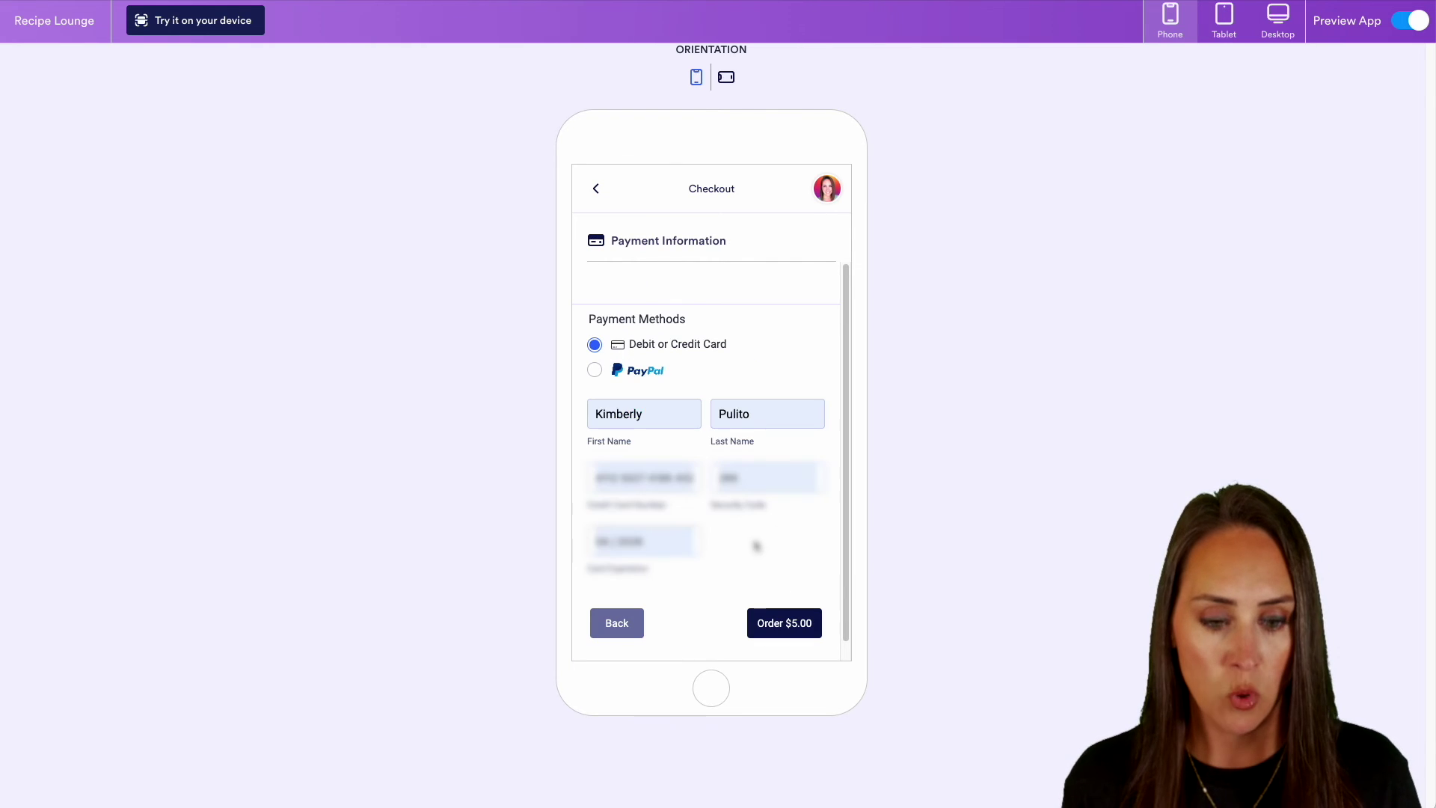
{"action": "left_click", "coordinate": [799, 631]}
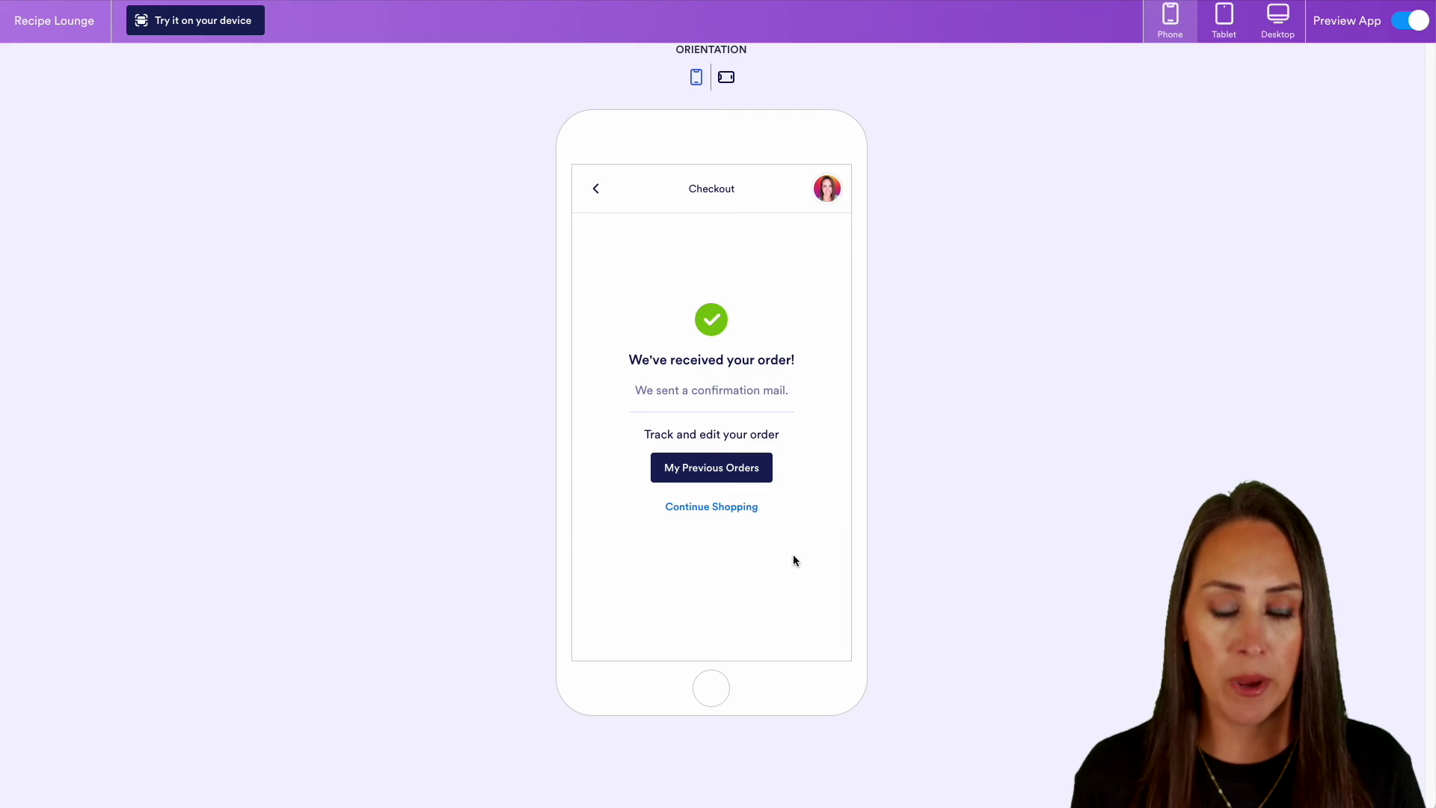
Step: Check the order appears in My Previous Orders' inbox, then close the app preview
{"action": "left_click", "coordinate": [731, 469]}
{"action": "left_click", "coordinate": [825, 398]}
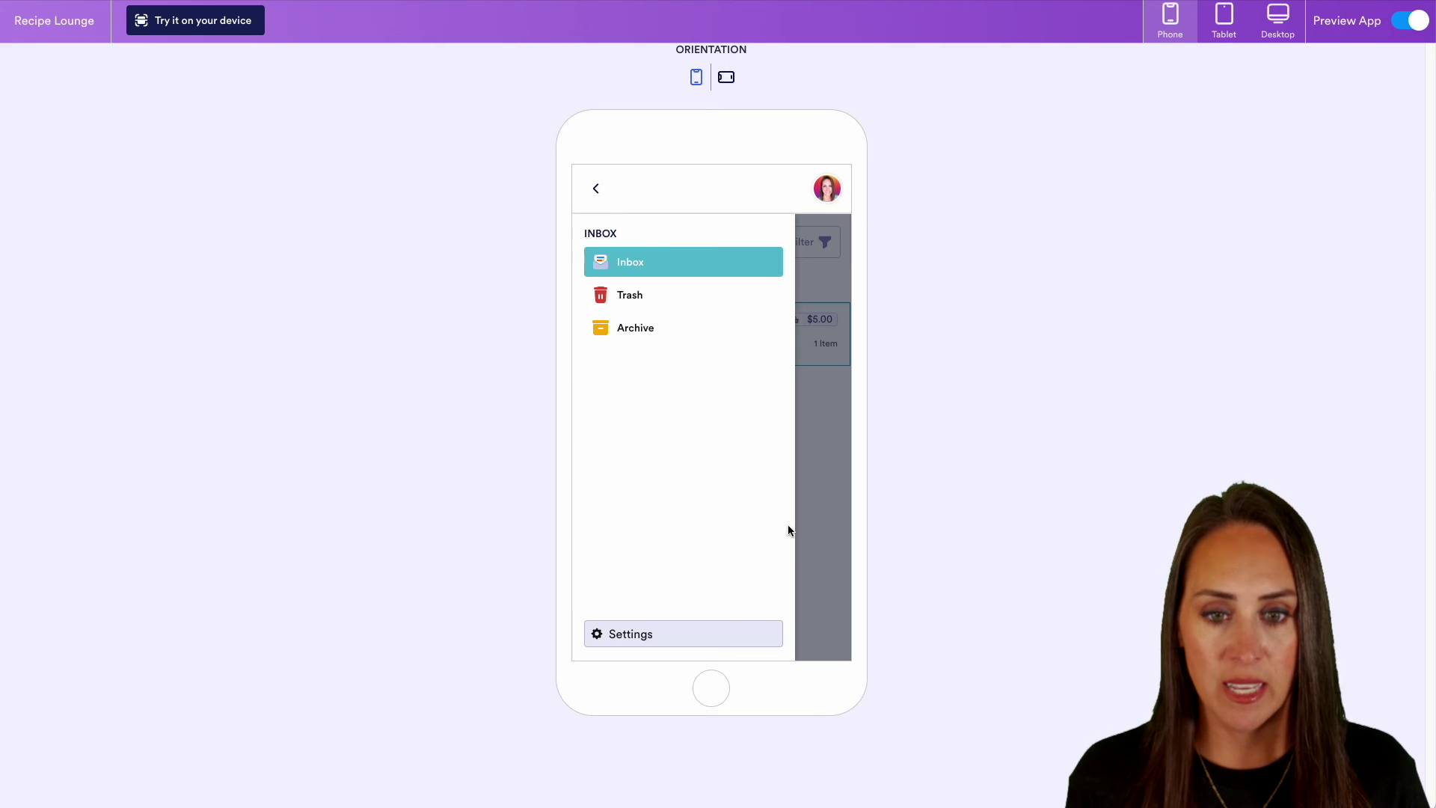
{"action": "left_click", "coordinate": [643, 259]}
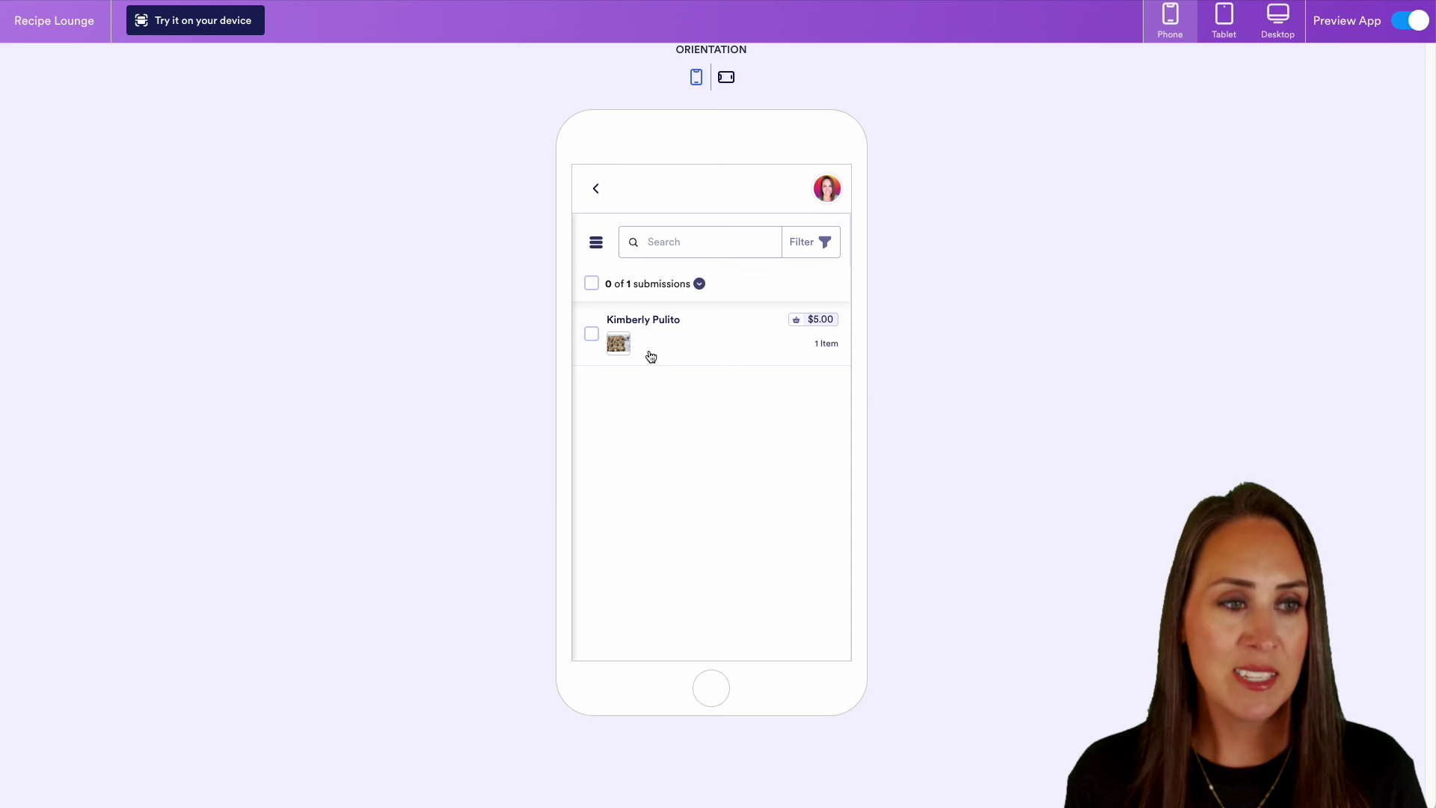
{"action": "left_click", "coordinate": [1416, 22]}
Step: In Tables, remove the Recipe Lounge filter from the Cost Report table and view the Orders table
{"action": "left_click", "coordinate": [219, 25]}
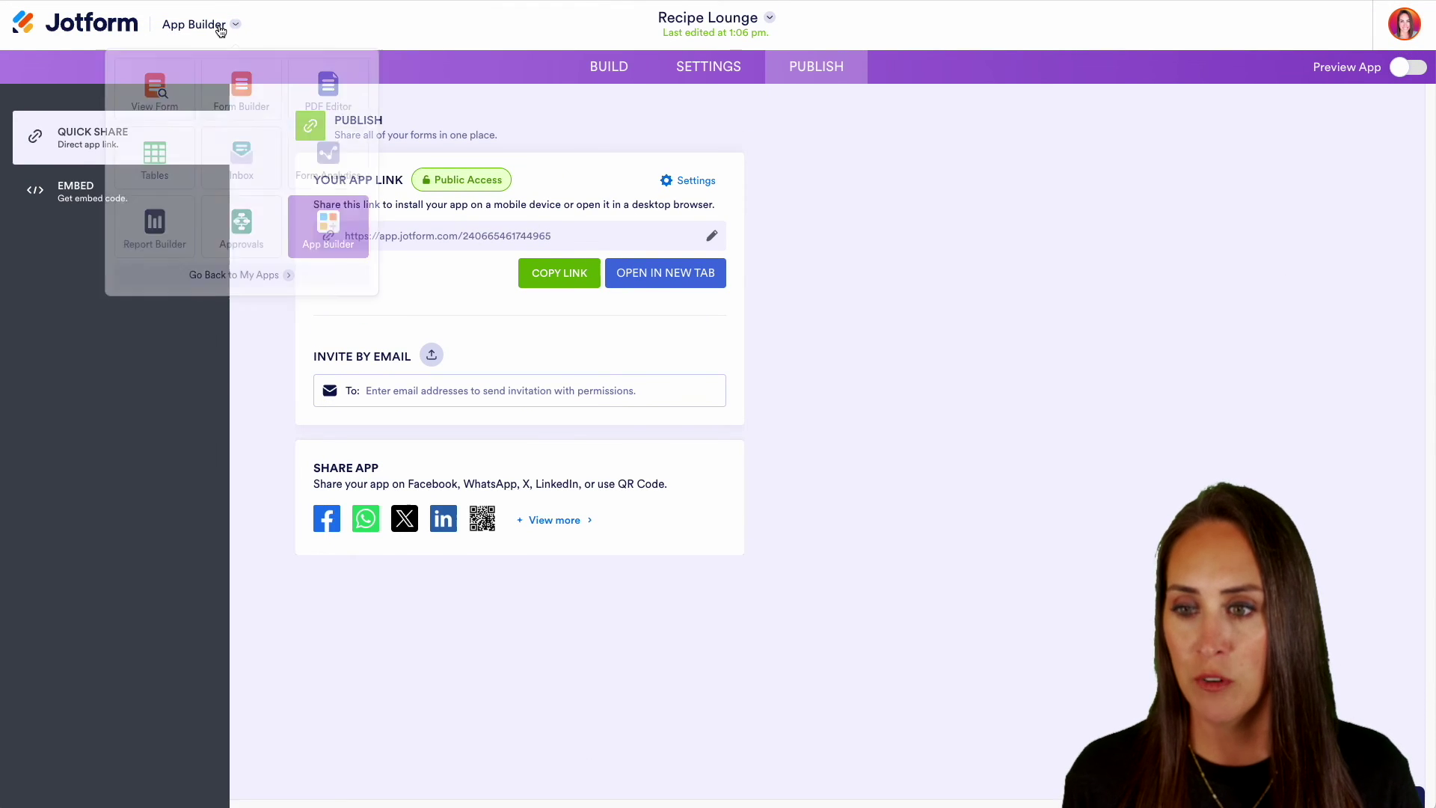
{"action": "left_click", "coordinate": [155, 159]}
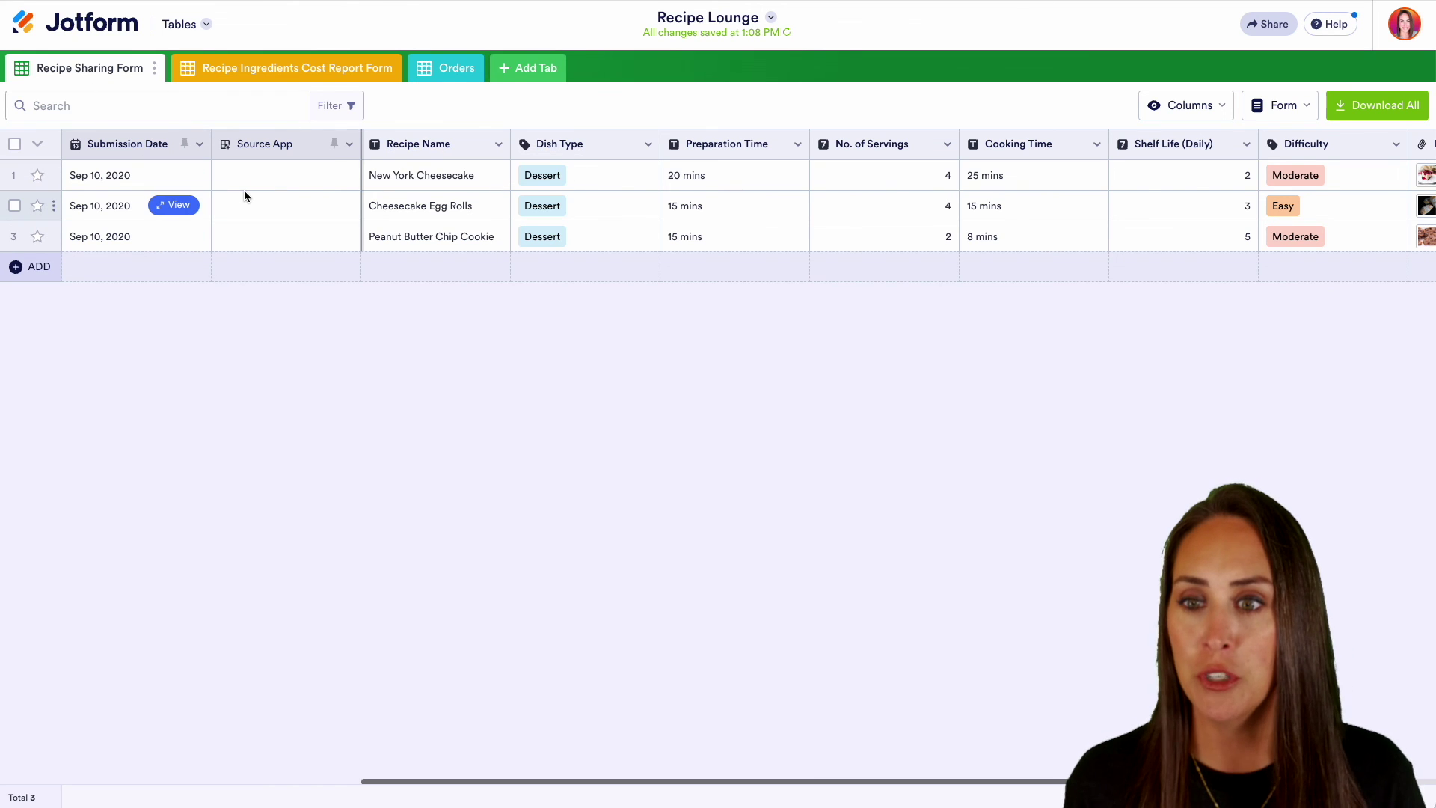
{"action": "left_click", "coordinate": [200, 72]}
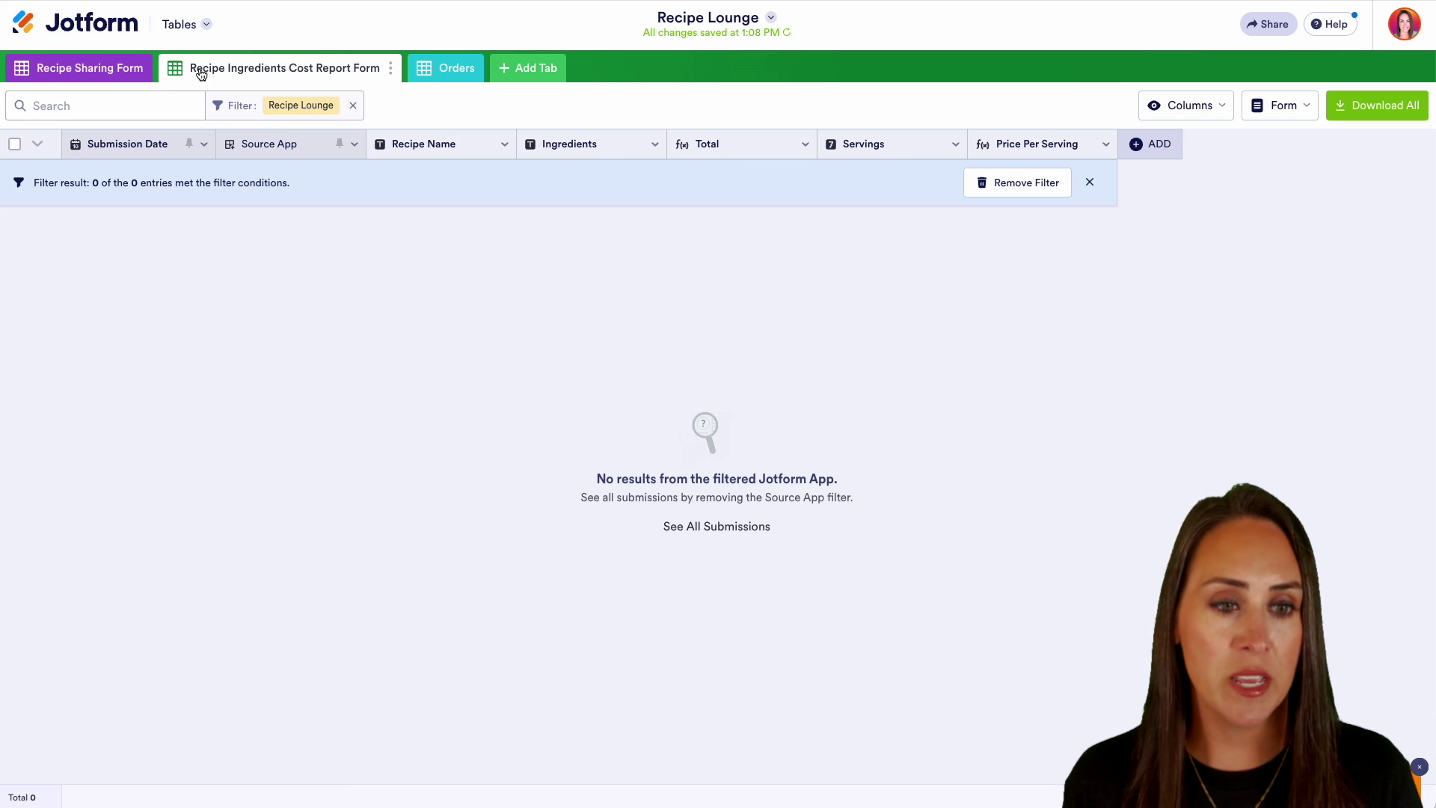
{"action": "left_click", "coordinate": [1019, 187]}
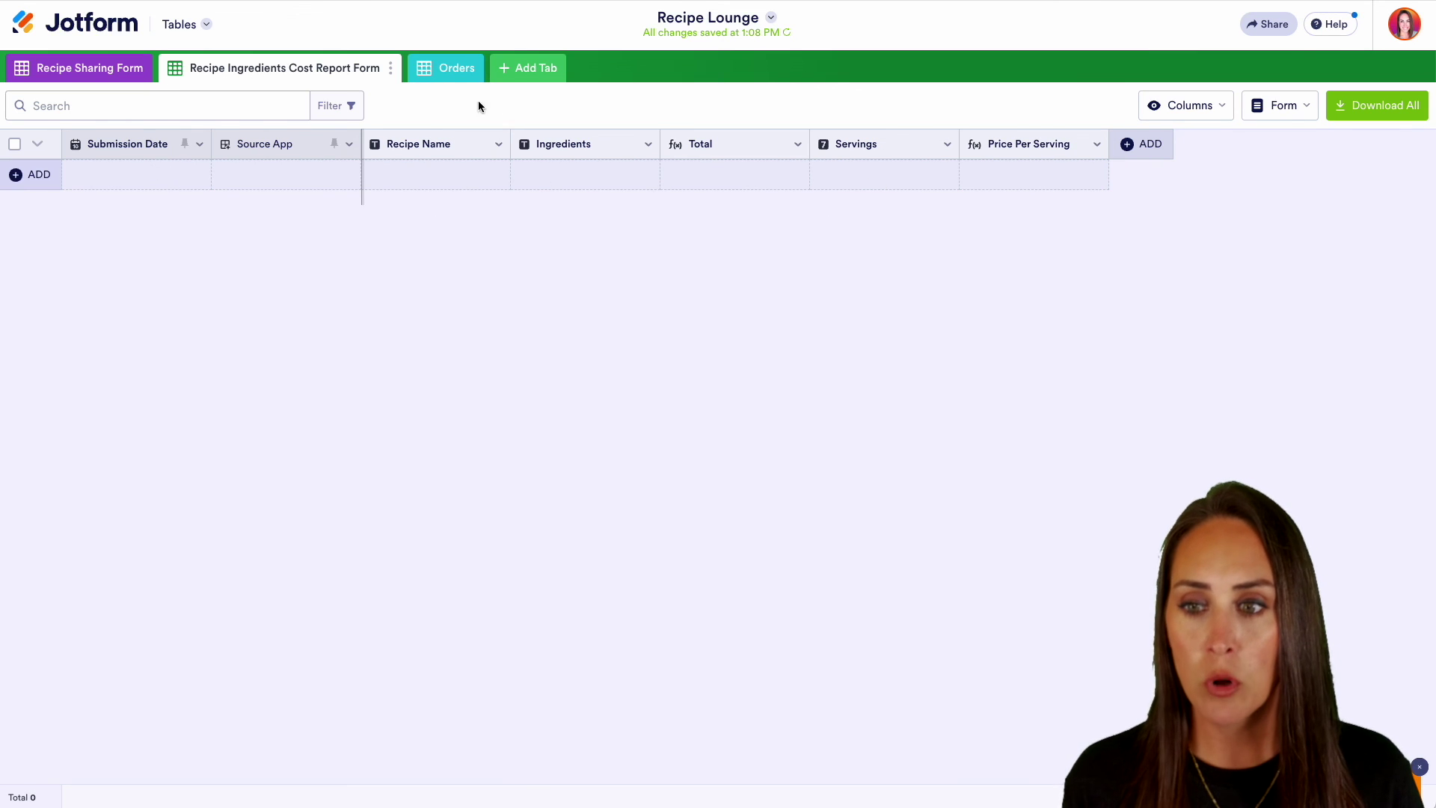
{"action": "left_click", "coordinate": [449, 69]}
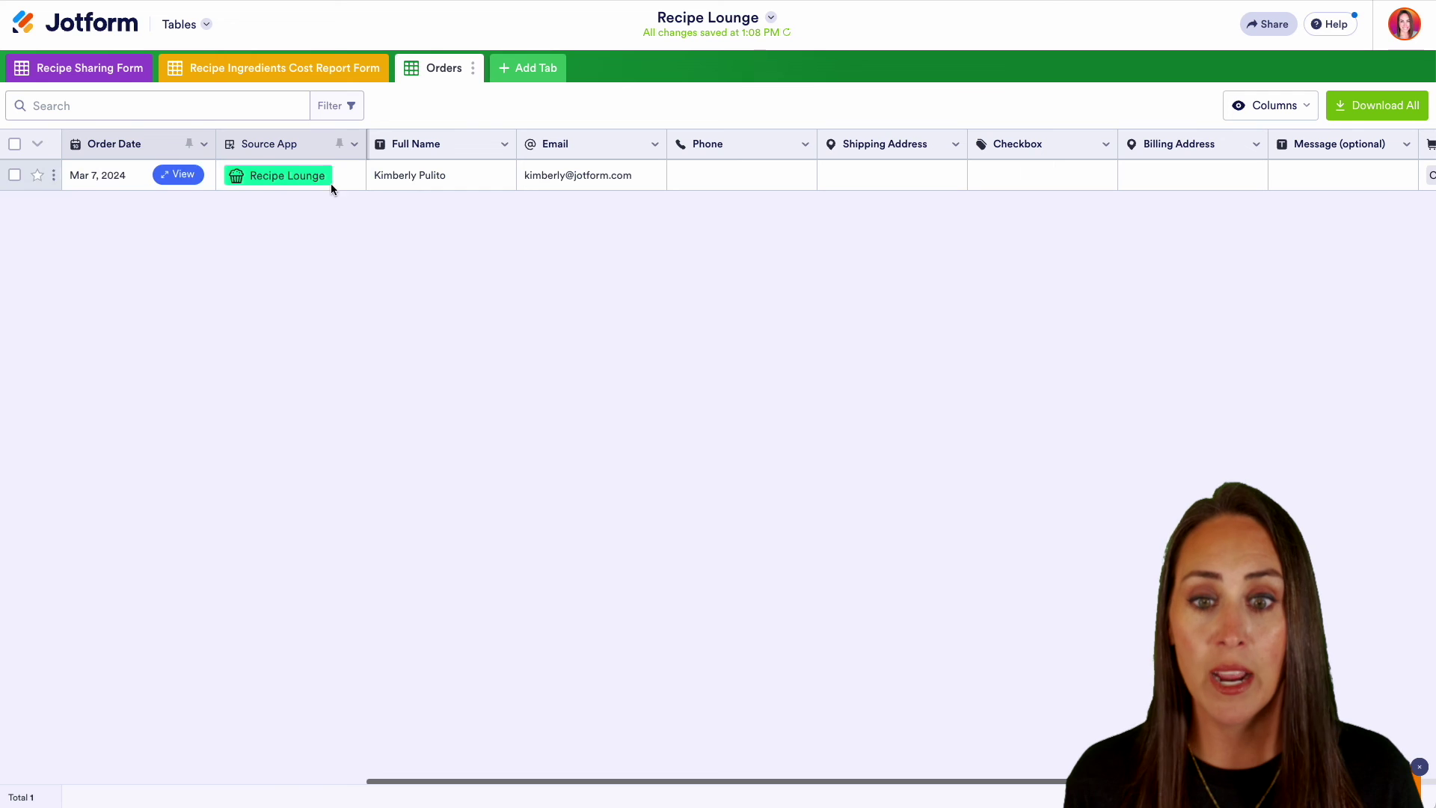
{"action": "left_click_drag", "start_coordinate": [561, 780], "coordinate": [905, 779]}
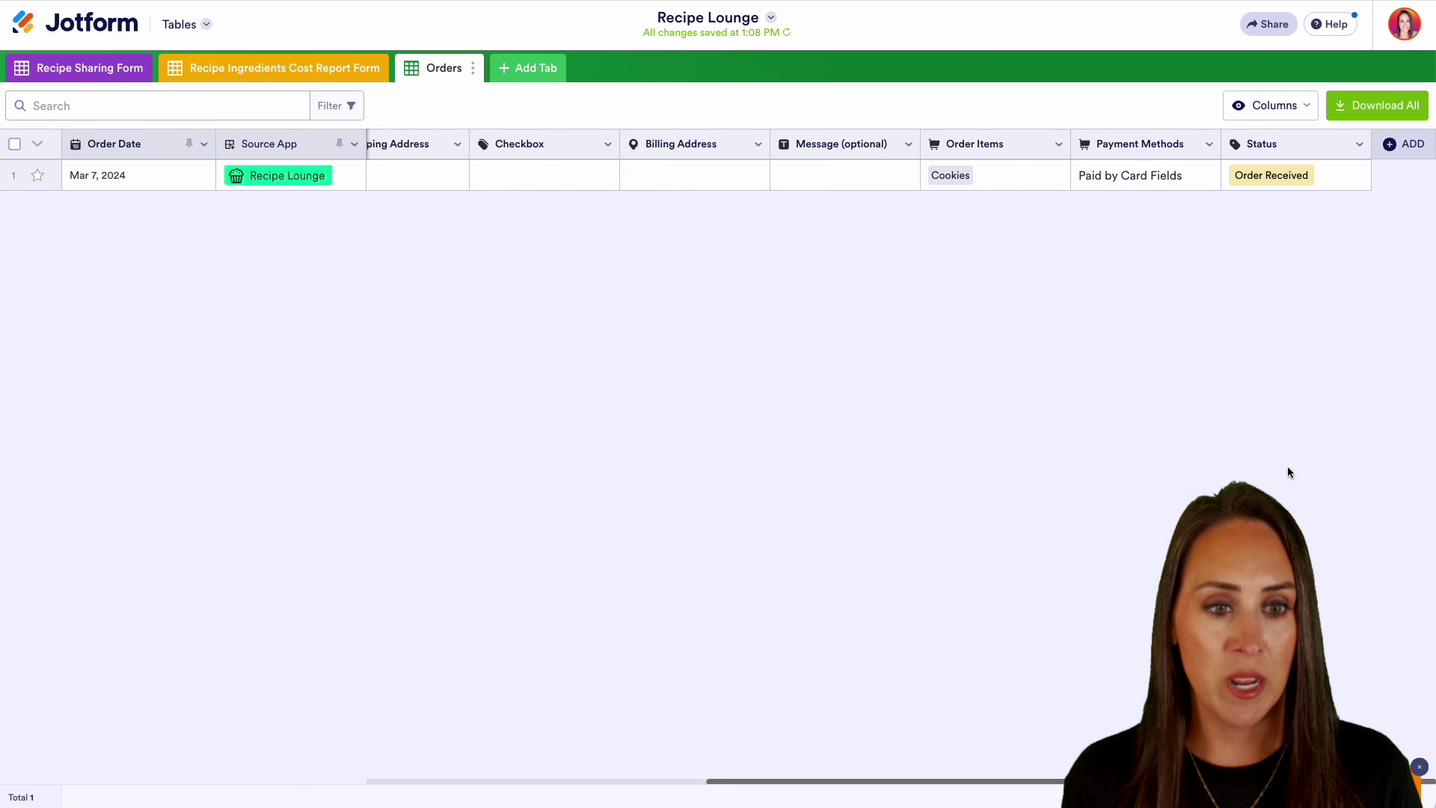